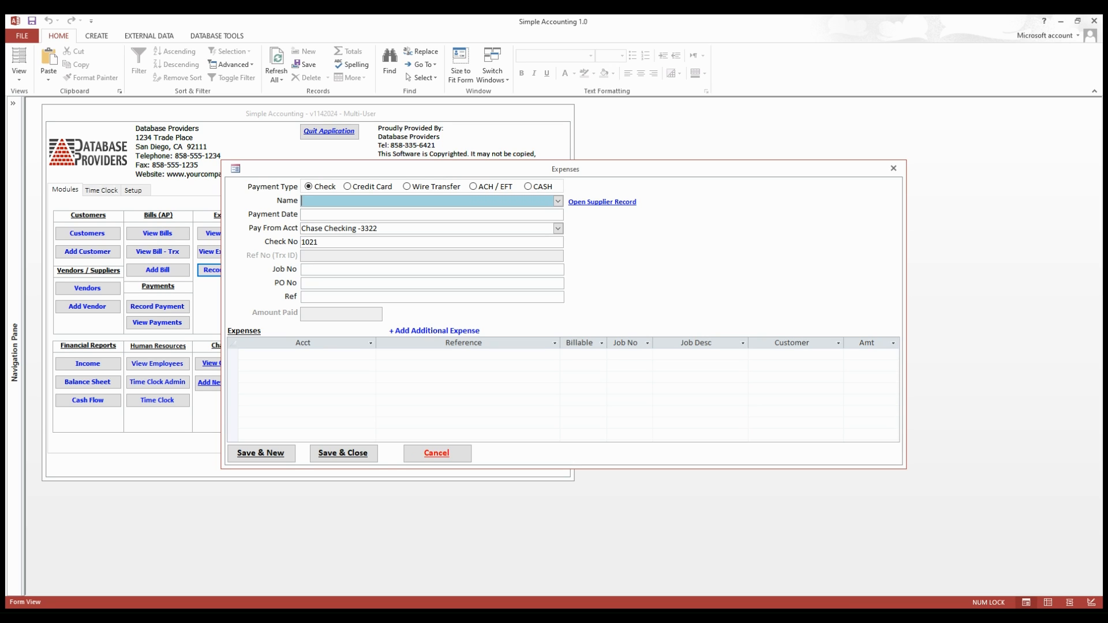
- Set the expense's payment type to Credit Card, the name to Staples and the payment date to 4/3/2024
{"action": "left_click", "coordinate": [348, 187]}
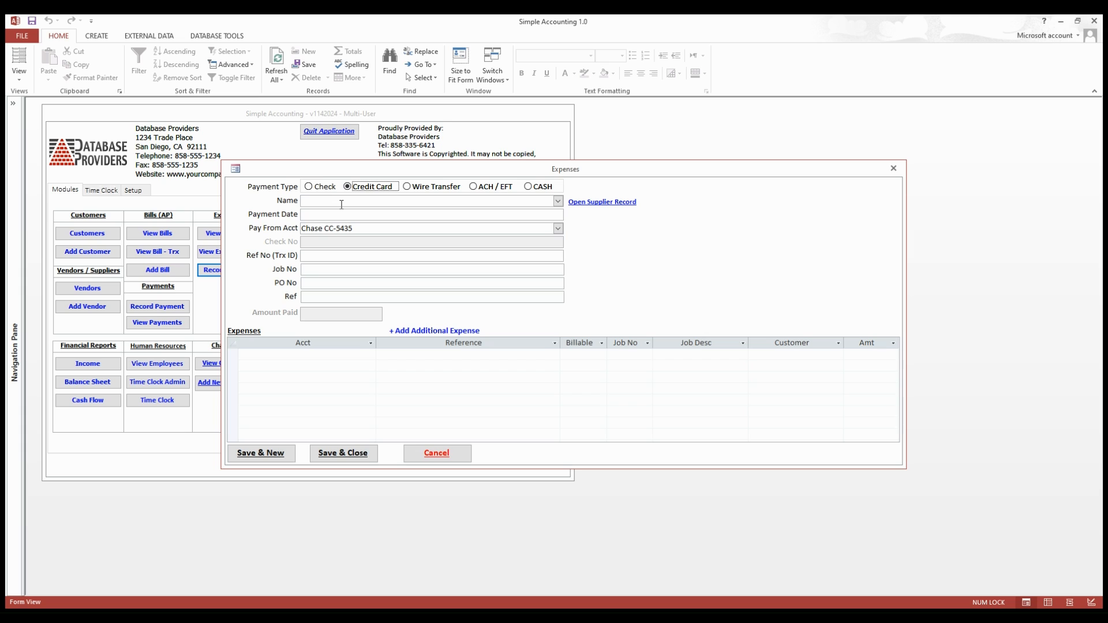
{"action": "left_click", "coordinate": [341, 204]}
{"action": "type", "text": "Staples"}
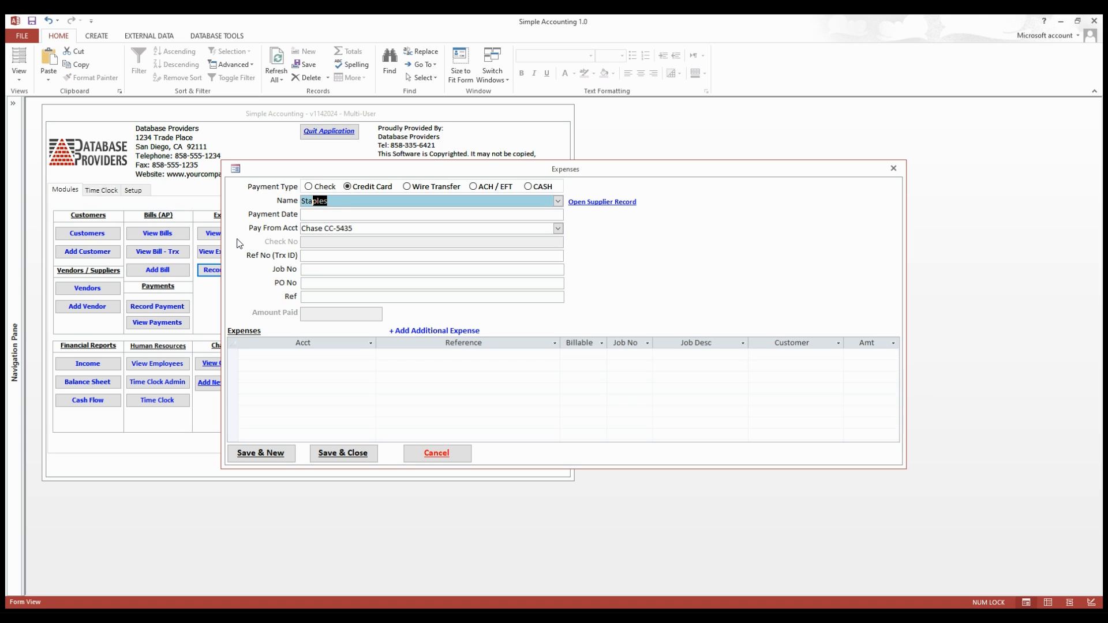
{"action": "key", "text": "Tab"}
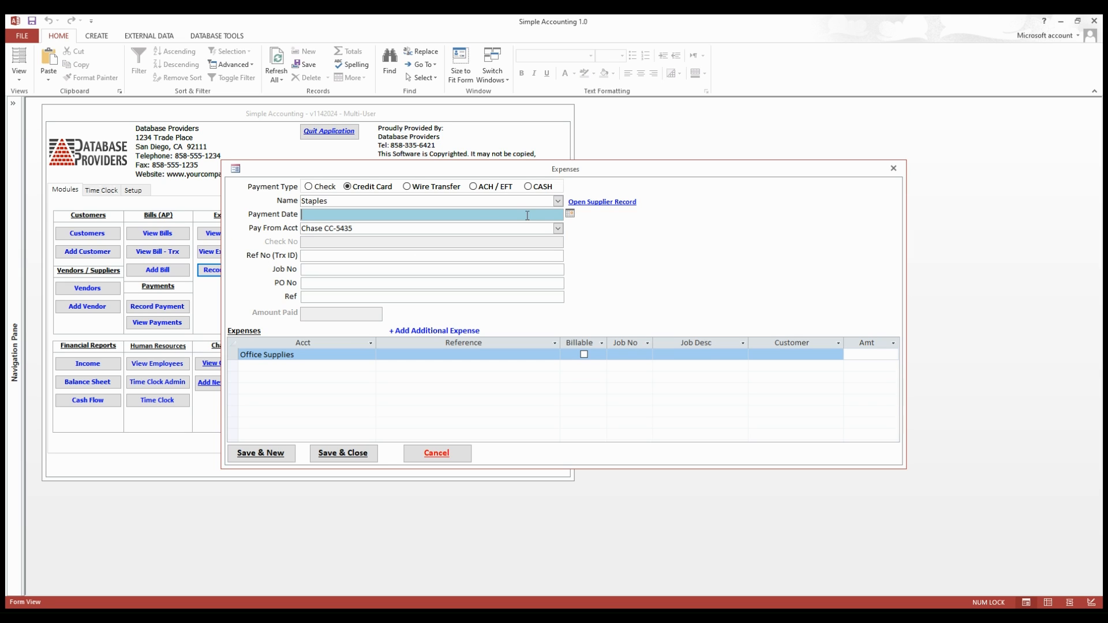
{"action": "left_click", "coordinate": [563, 203]}
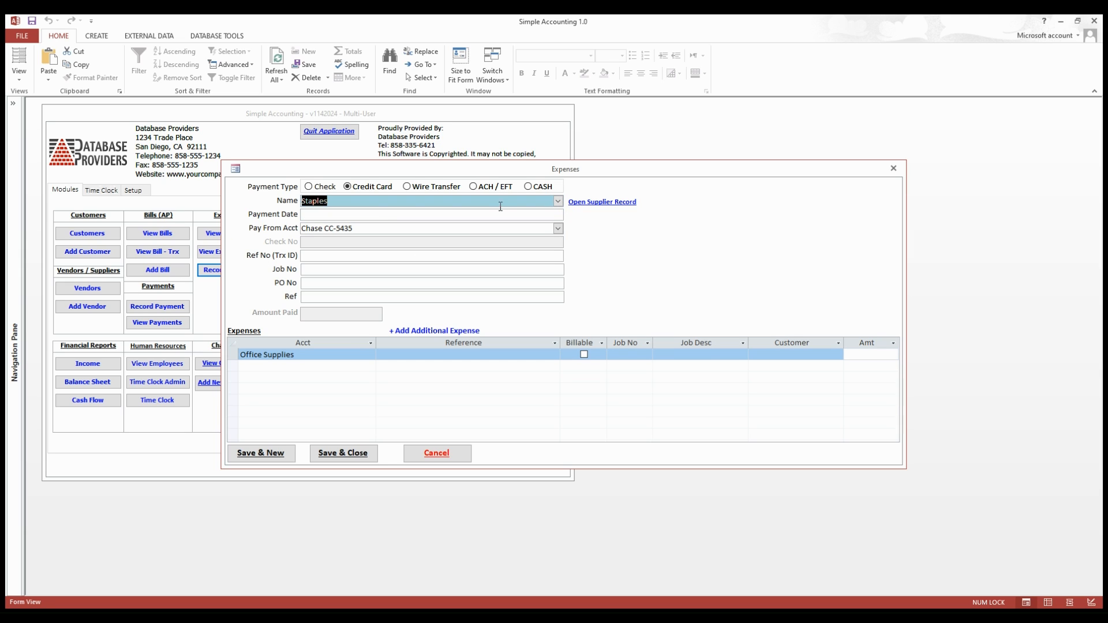
{"action": "left_click", "coordinate": [371, 218]}
{"action": "type", "text": "4/3/2024"}
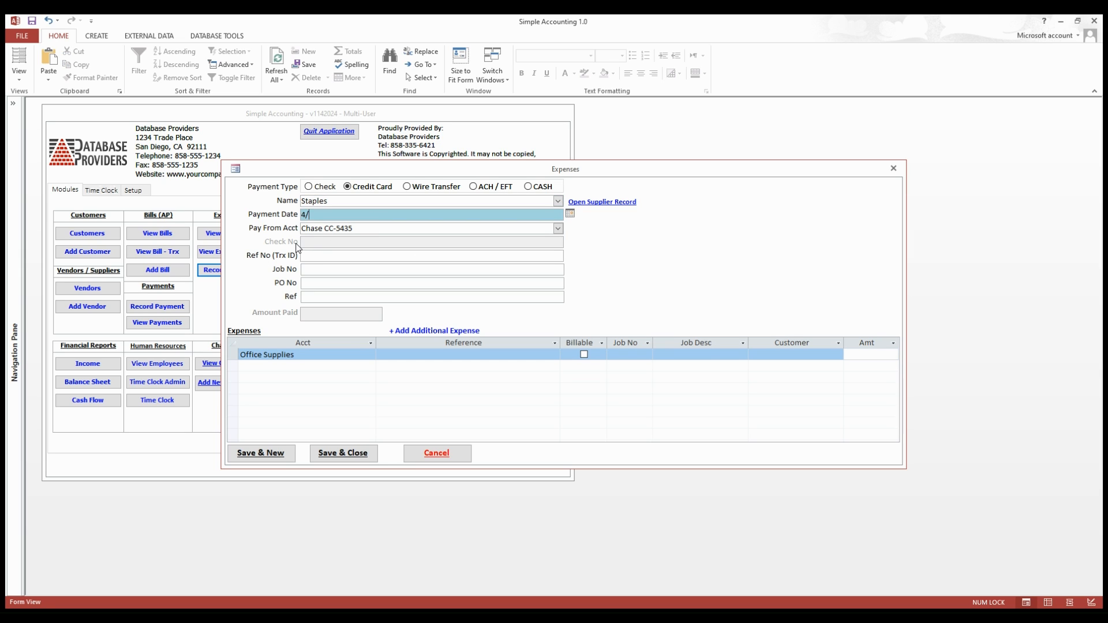
{"action": "key", "text": "Tab"}
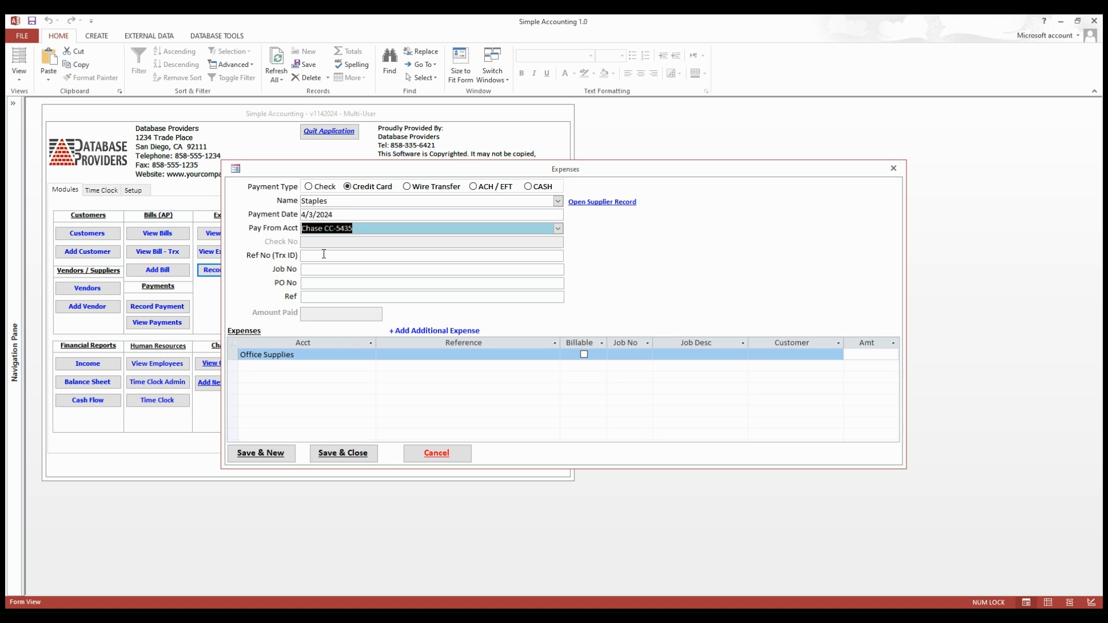
- Copy the payment date 4/3/2024 into the transaction reference number and enter "Misc Printing Supplies" as the Ref
{"action": "left_click", "coordinate": [324, 254]}
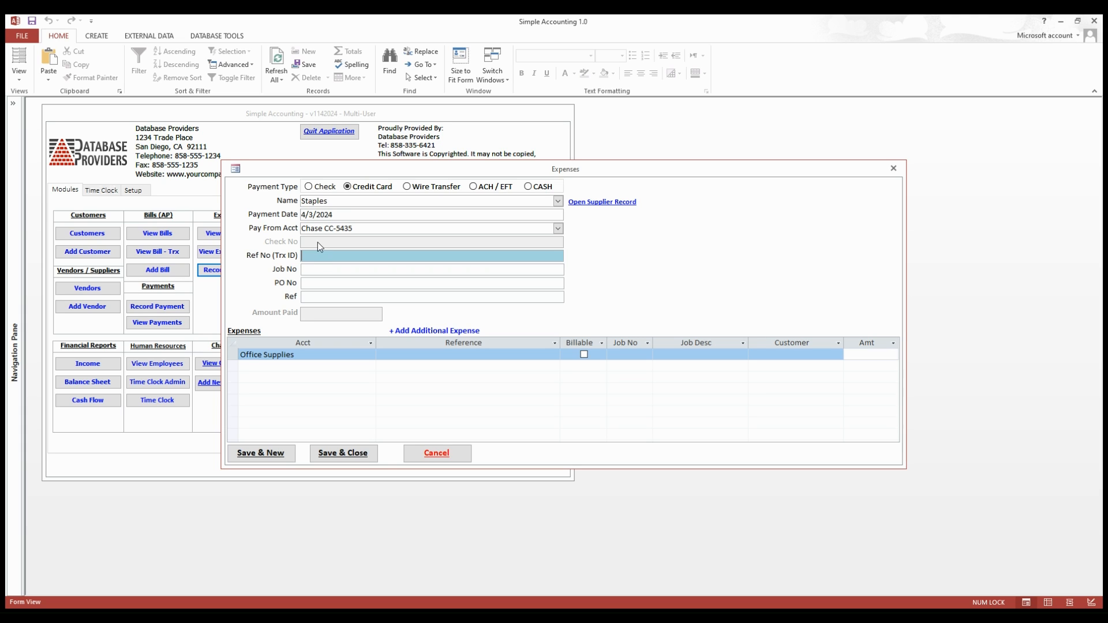
{"action": "left_click", "coordinate": [328, 215]}
{"action": "left_click_drag", "start_coordinate": [328, 215], "coordinate": [291, 219]}
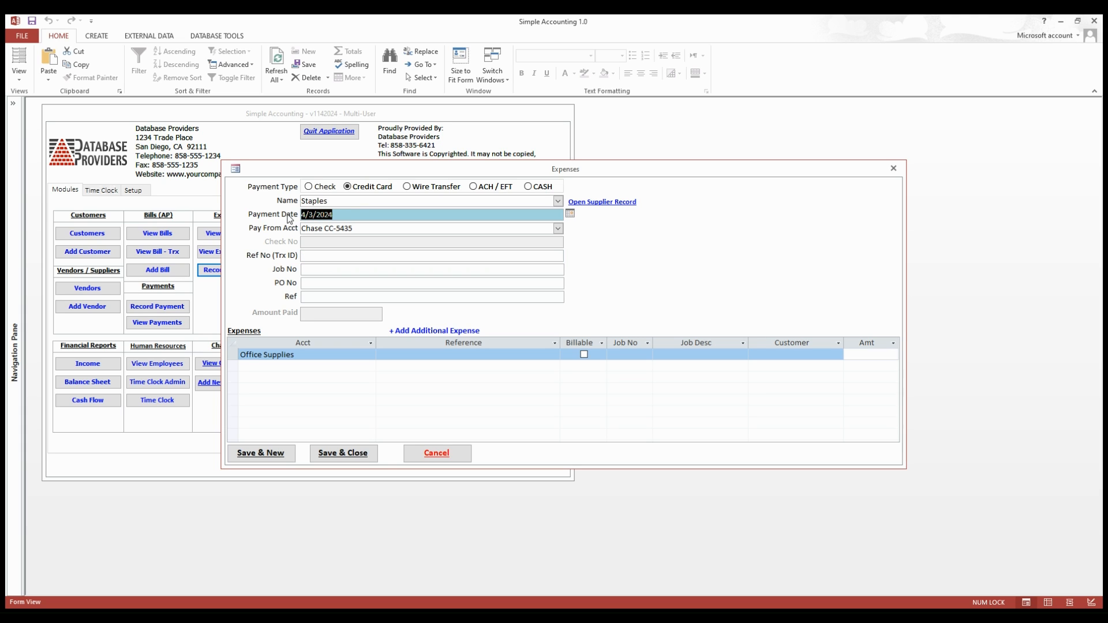
{"action": "left_click", "coordinate": [310, 255]}
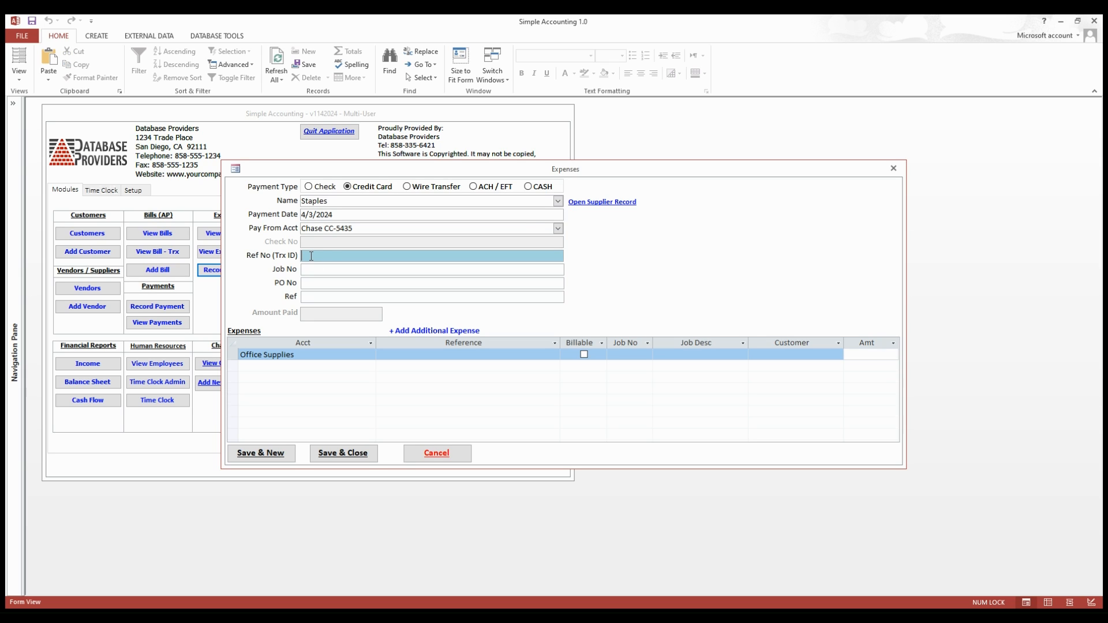
{"action": "left_click", "coordinate": [316, 296]}
{"action": "type", "text": "Misc Print"}
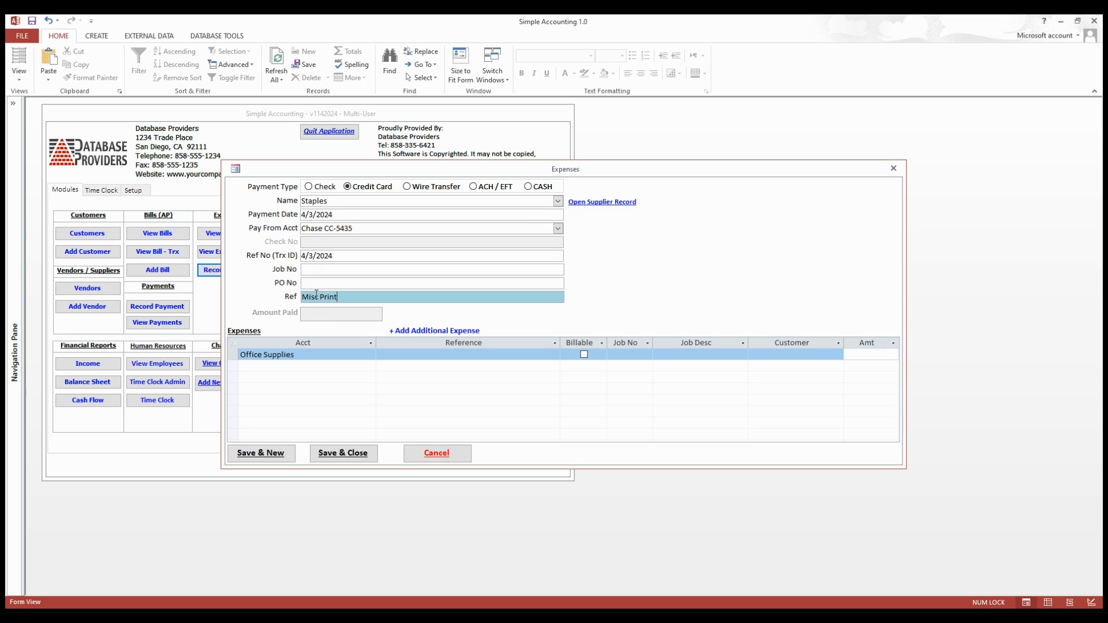
{"action": "type", "text": "ing Supplies"}
- Enter 85.36 as the amount on the Office Supplies line, then save the expense and start a new one
{"action": "left_click", "coordinate": [298, 354]}
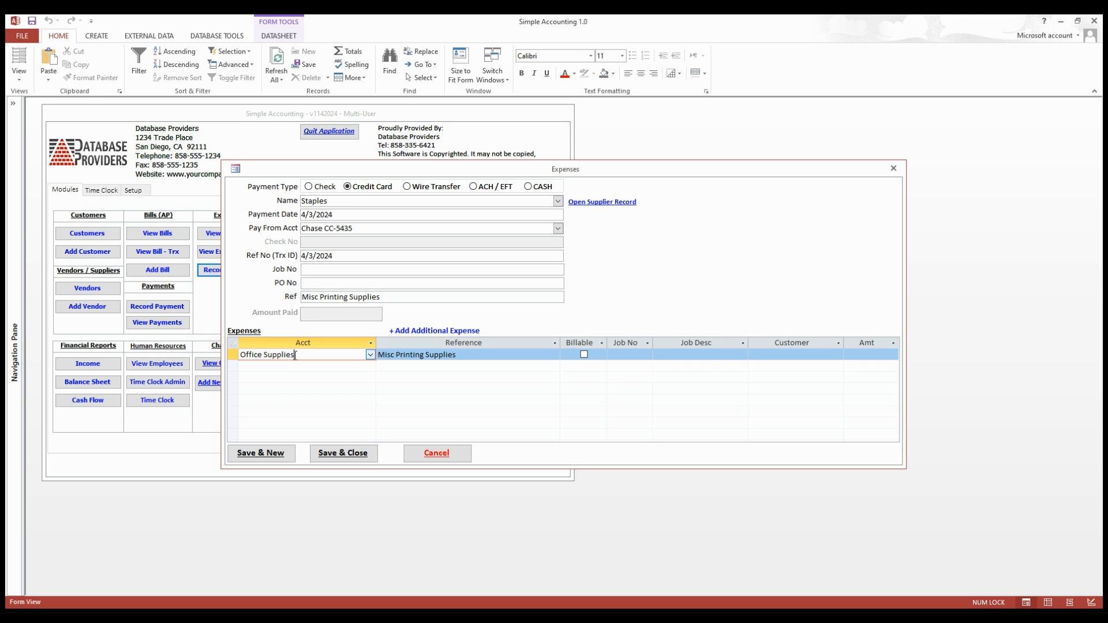
{"action": "left_click_drag", "start_coordinate": [299, 355], "coordinate": [237, 354]}
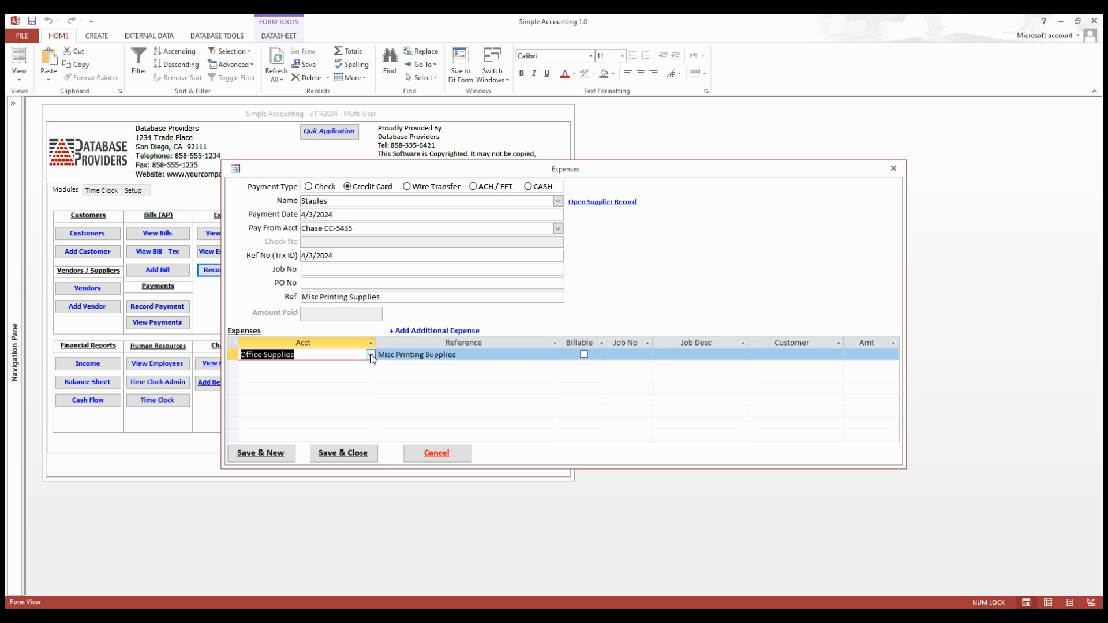
{"action": "left_click", "coordinate": [400, 355]}
{"action": "left_click_drag", "start_coordinate": [459, 355], "coordinate": [378, 355]}
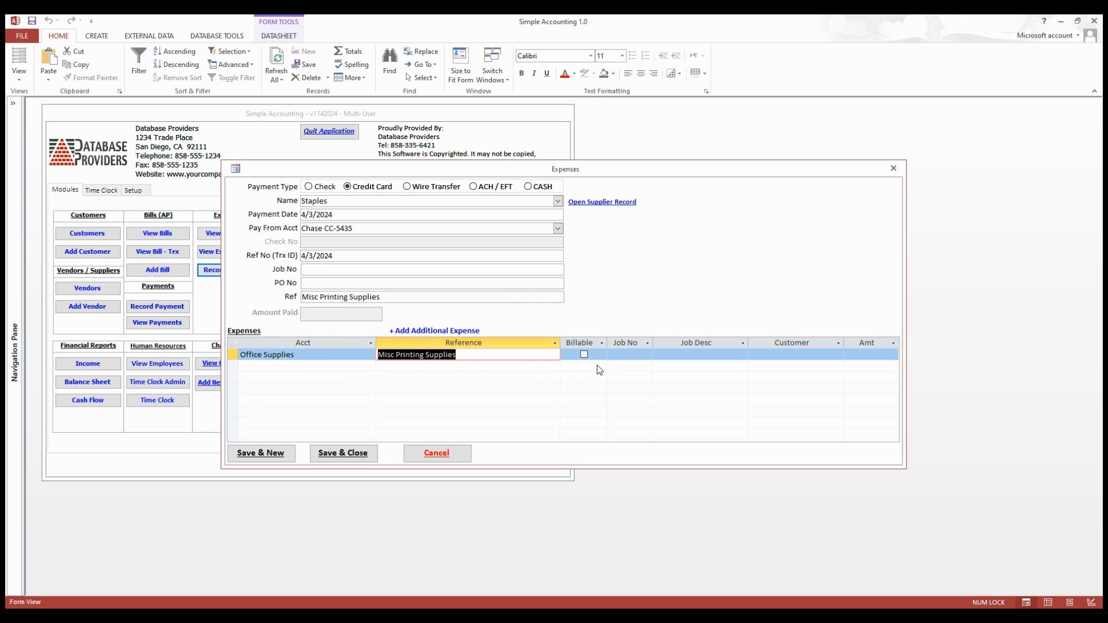
{"action": "left_click", "coordinate": [619, 355]}
{"action": "left_click", "coordinate": [792, 354]}
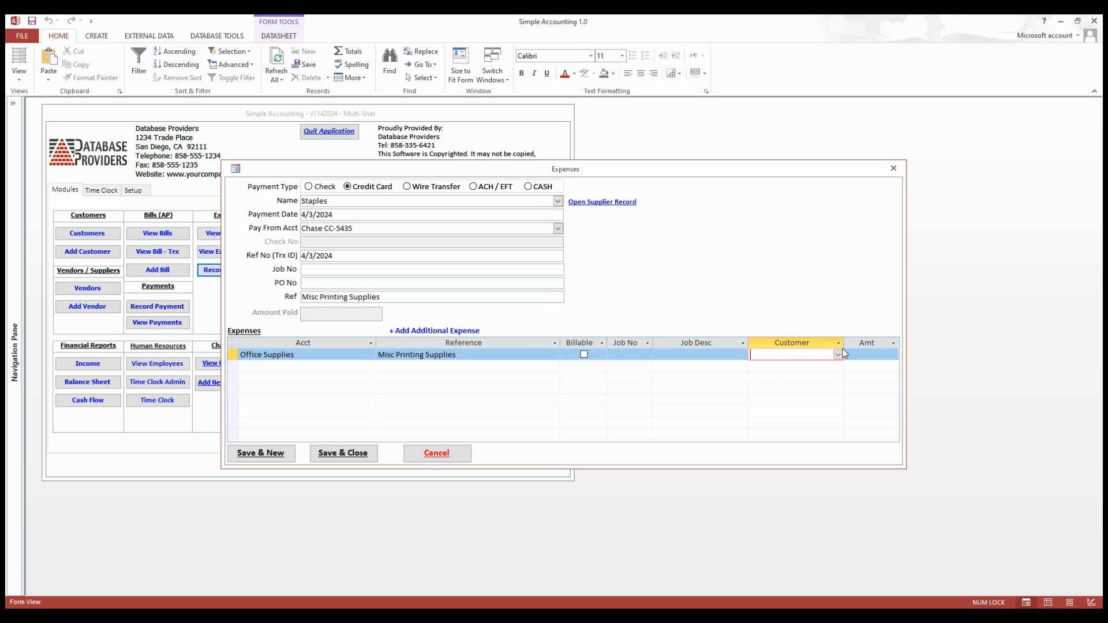
{"action": "left_click", "coordinate": [868, 354]}
{"action": "type", "text": "85.36"}
{"action": "key", "text": "Tab"}
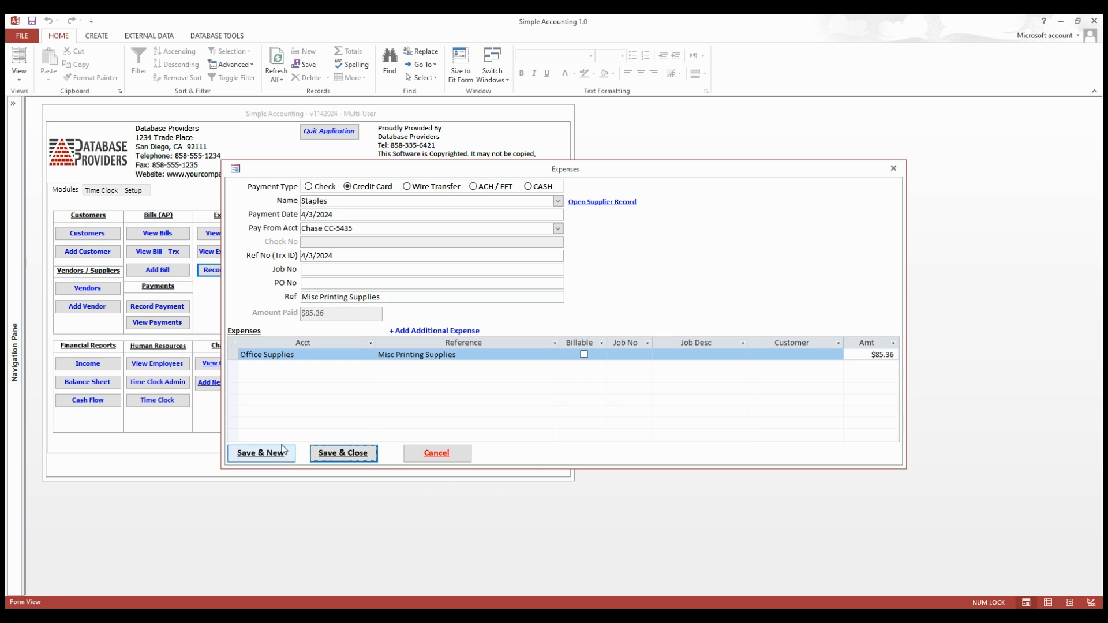
{"action": "left_click", "coordinate": [262, 454]}
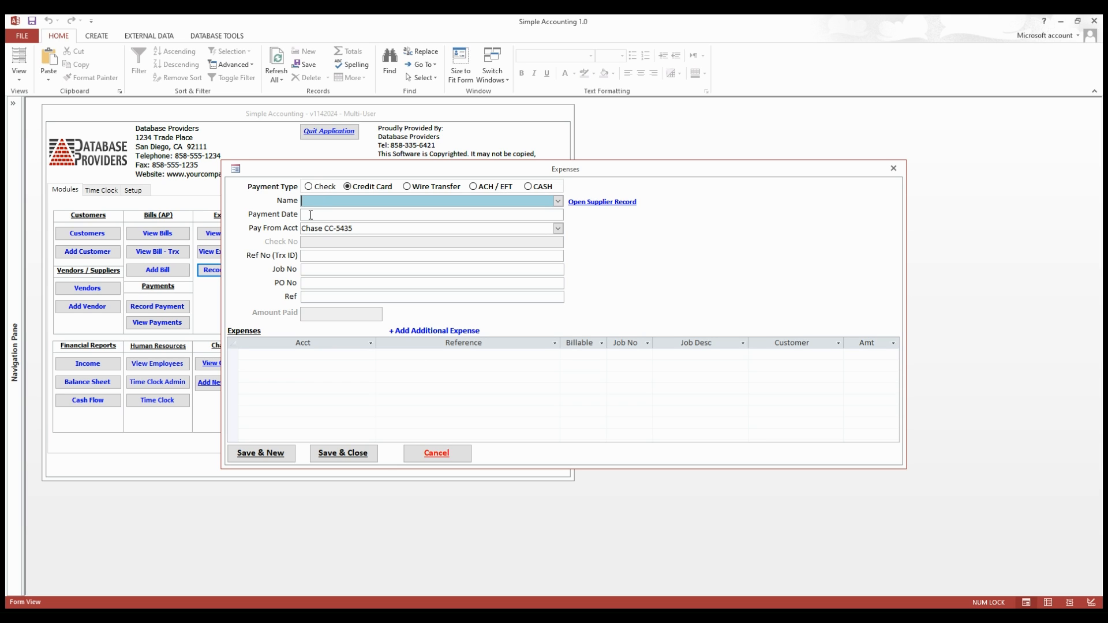
- Set the new expense's name to Lowes and its payment date to 4/2/2024
{"action": "type", "text": "lowes"}
{"action": "double_click", "coordinate": [327, 202]}
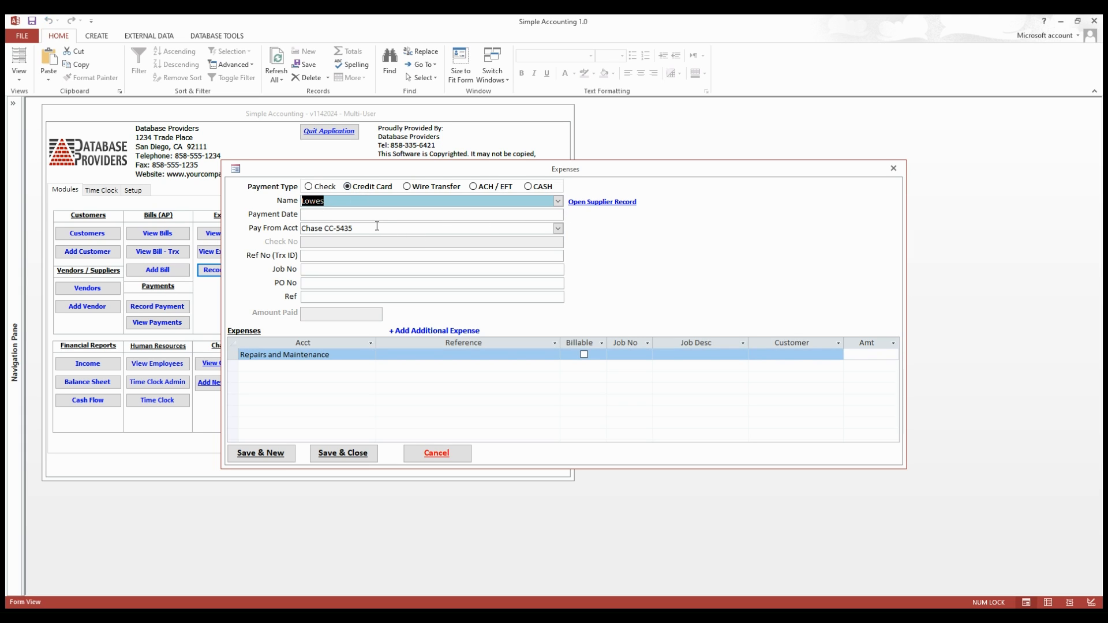
{"action": "left_click", "coordinate": [327, 215]}
{"action": "type", "text": "4/2/2024"}
{"action": "key", "text": "Tab"}
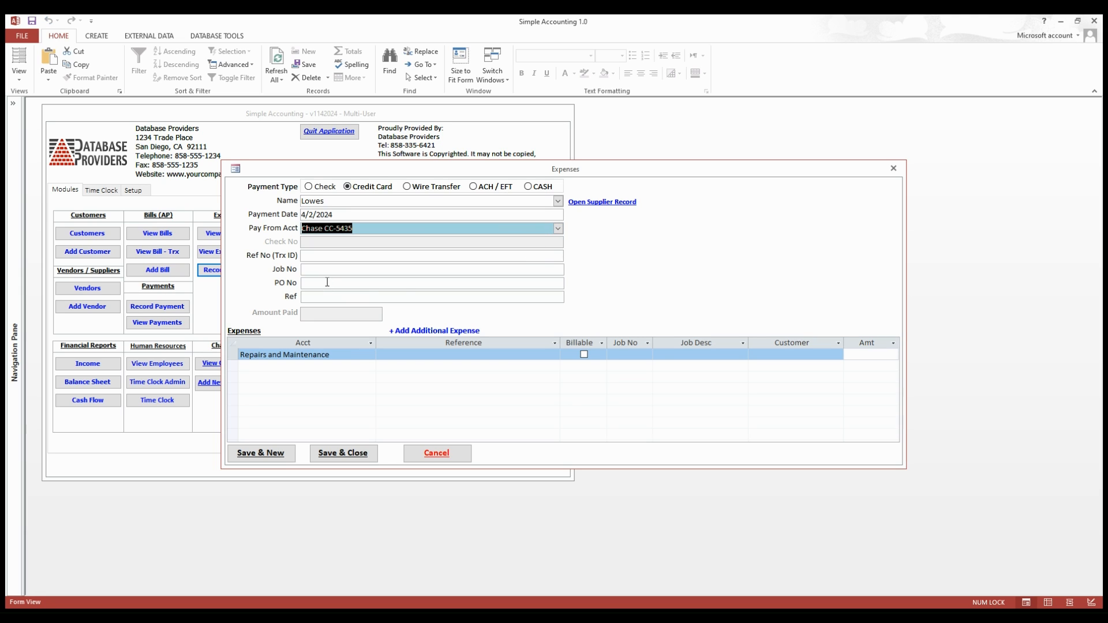
- Copy the payment date 4/2/2024 into the transaction reference number and enter "Misc Landscaping Supplies" as the Ref
{"action": "left_click_drag", "start_coordinate": [335, 214], "coordinate": [263, 215]}
{"action": "key", "text": "ctrl+c"}
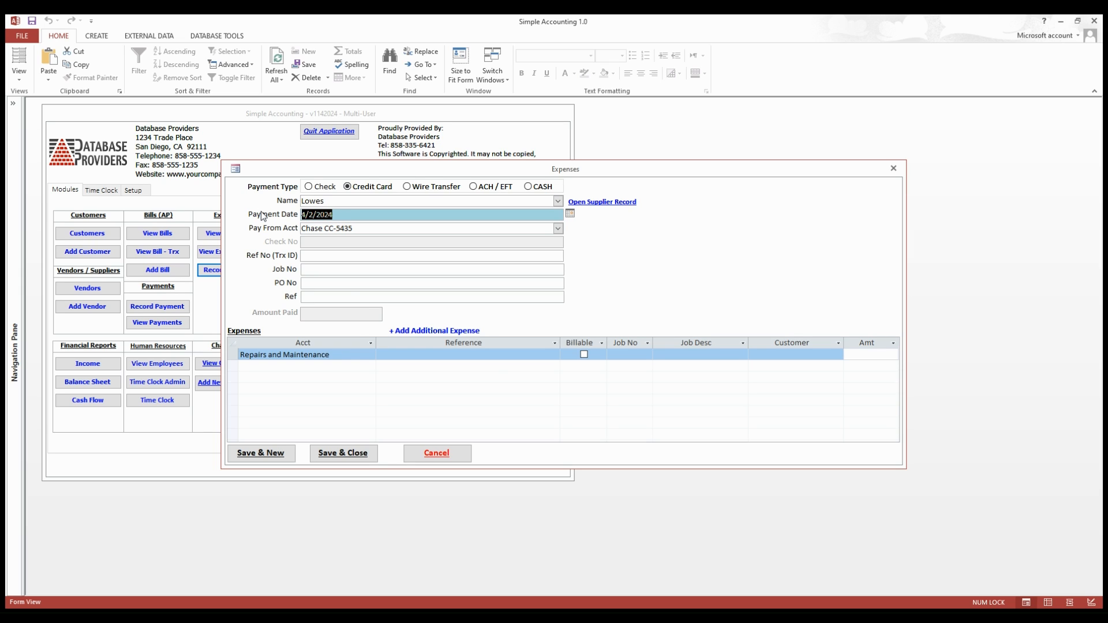
{"action": "left_click", "coordinate": [310, 257]}
{"action": "key", "text": "ctrl+v"}
{"action": "left_click", "coordinate": [329, 296]}
{"action": "type", "text": "MIsc Landsc"}
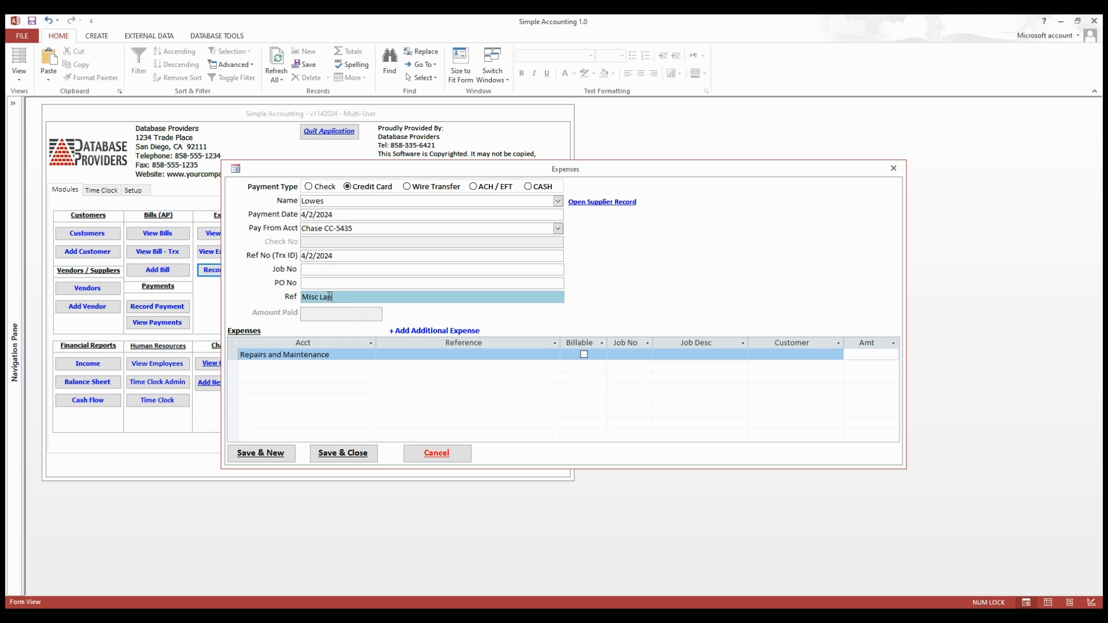
{"action": "type", "text": "aping Supplies"}
- Enter 110.25 as the amount on the Repairs and Maintenance line for the landscaping supplies
{"action": "left_click", "coordinate": [304, 356]}
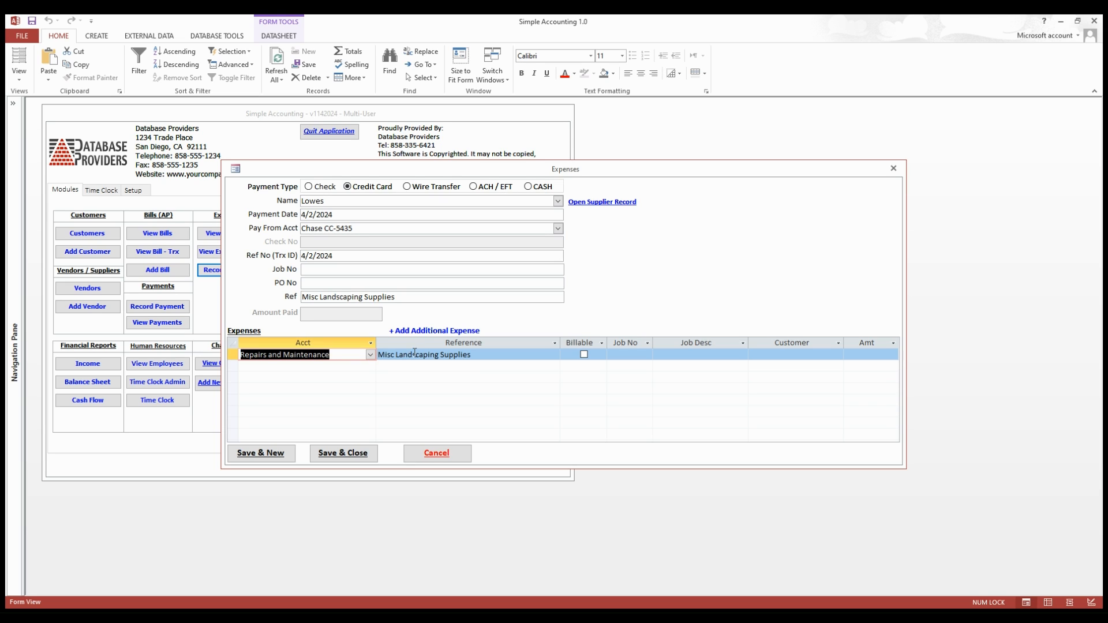
{"action": "left_click", "coordinate": [490, 356]}
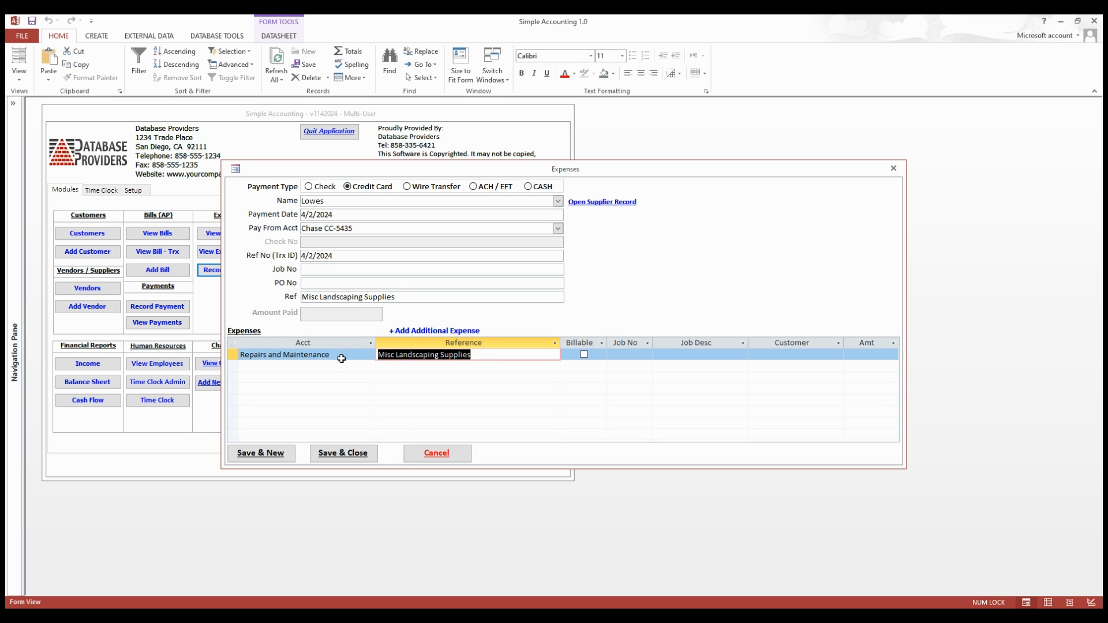
{"action": "left_click", "coordinate": [614, 354]}
{"action": "left_click", "coordinate": [775, 352]}
{"action": "left_click", "coordinate": [870, 354]}
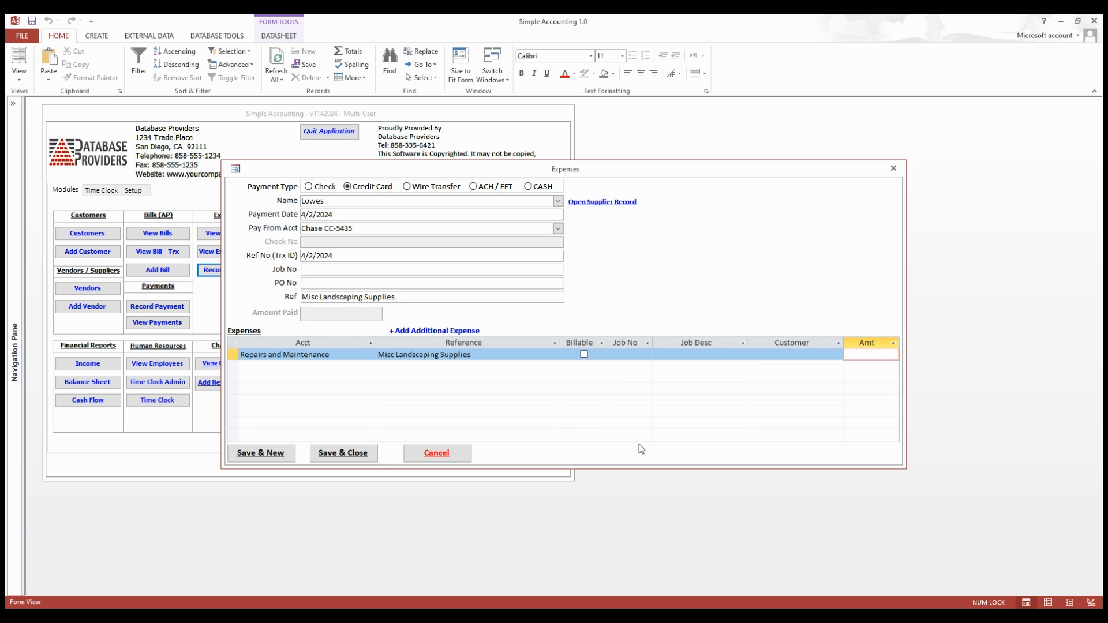
{"action": "type", "text": "110.25"}
{"action": "key", "text": "Tab"}
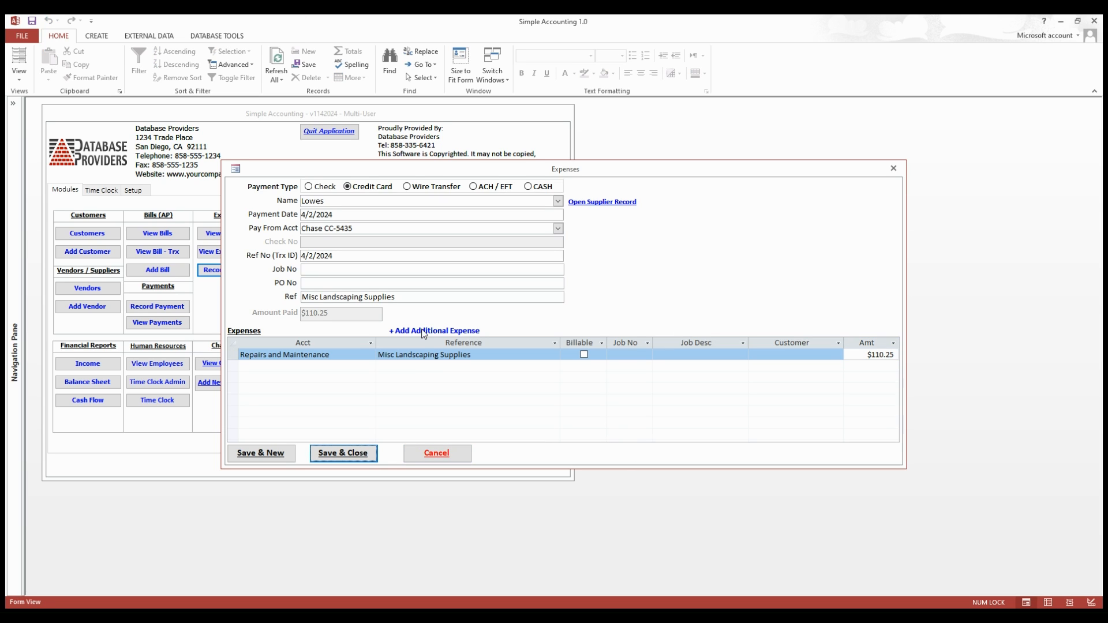
- Add a second expense line to the Lowes payment and set its reference to "Trashcan for Customer"
{"action": "left_click", "coordinate": [424, 333]}
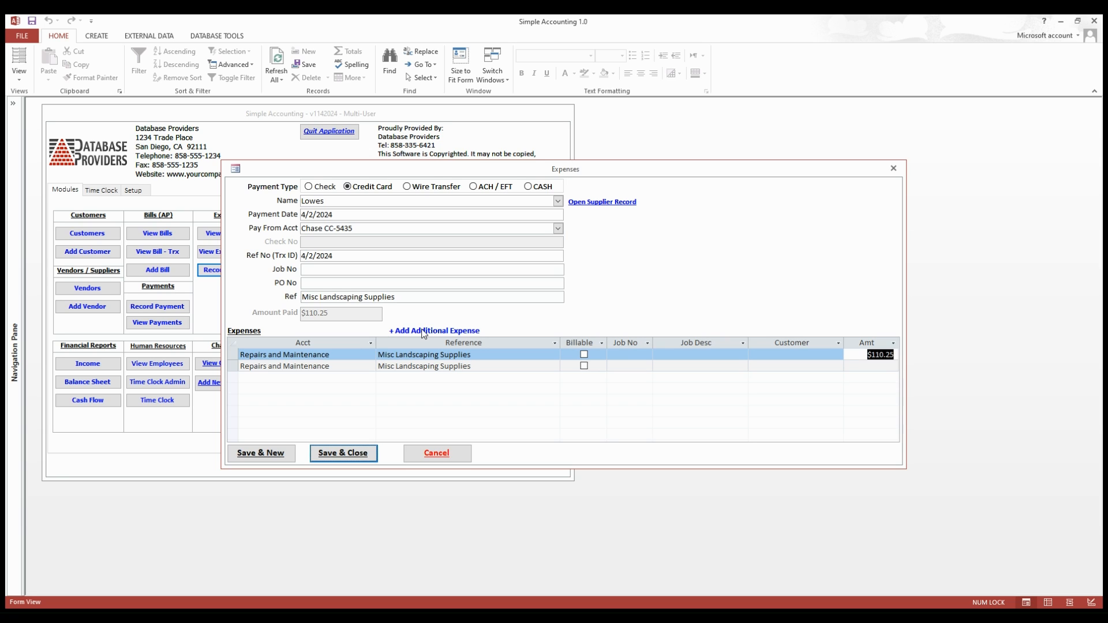
{"action": "left_click", "coordinate": [431, 366]}
{"action": "left_click_drag", "start_coordinate": [480, 366], "coordinate": [363, 364]}
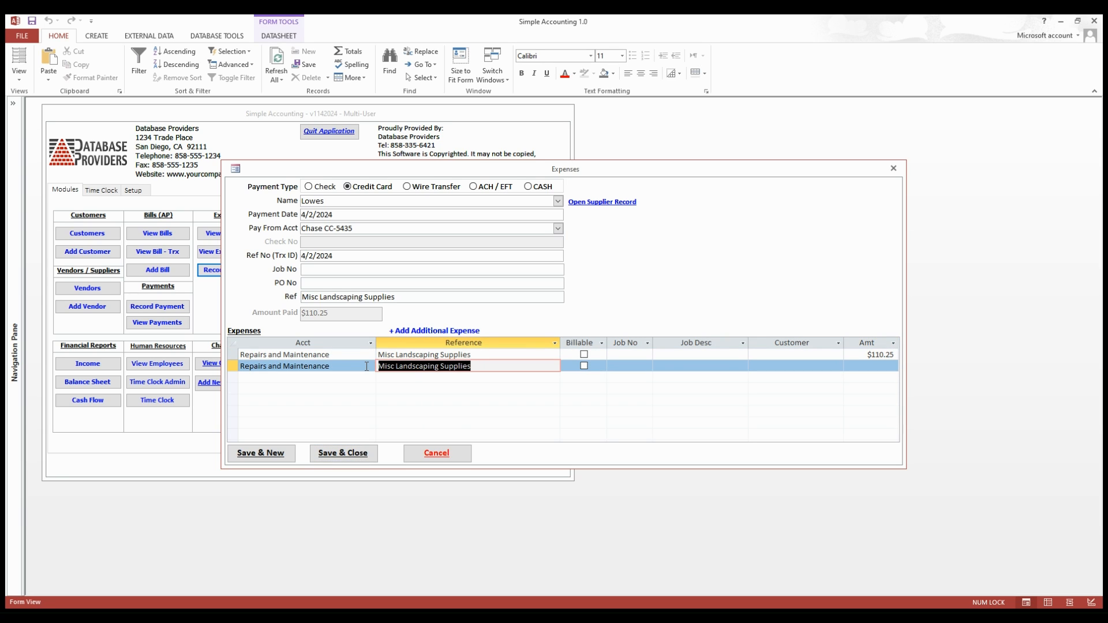
{"action": "type", "text": "Tr"}
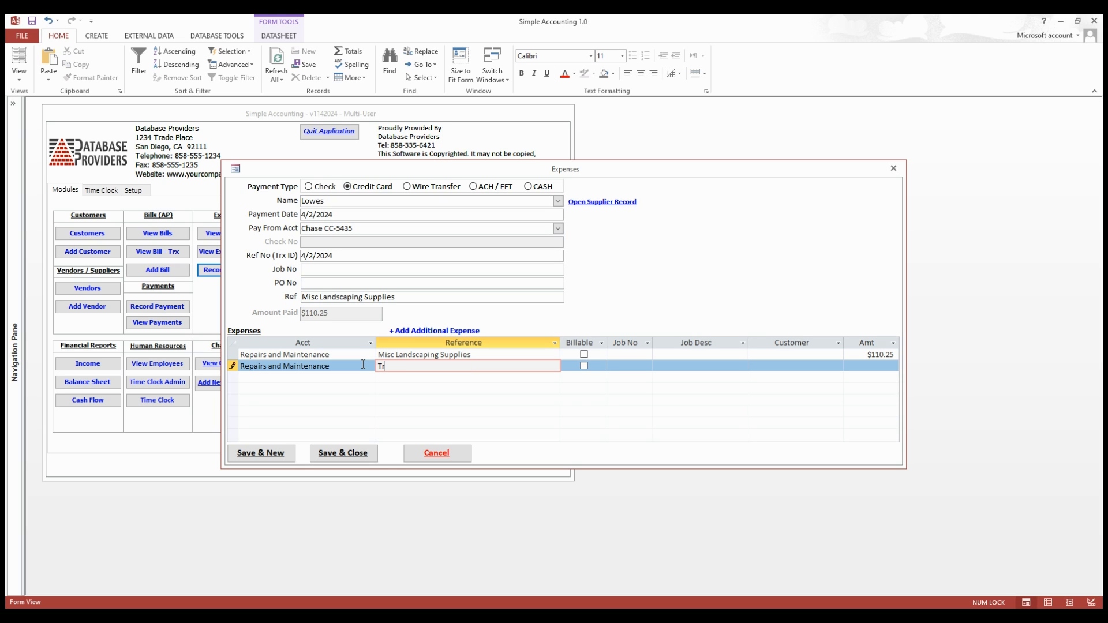
{"action": "type", "text": "ashcan for Customer"}
{"action": "left_click", "coordinate": [398, 364], "text": "shift"}
{"action": "left_click_drag", "start_coordinate": [398, 365], "coordinate": [355, 363]}
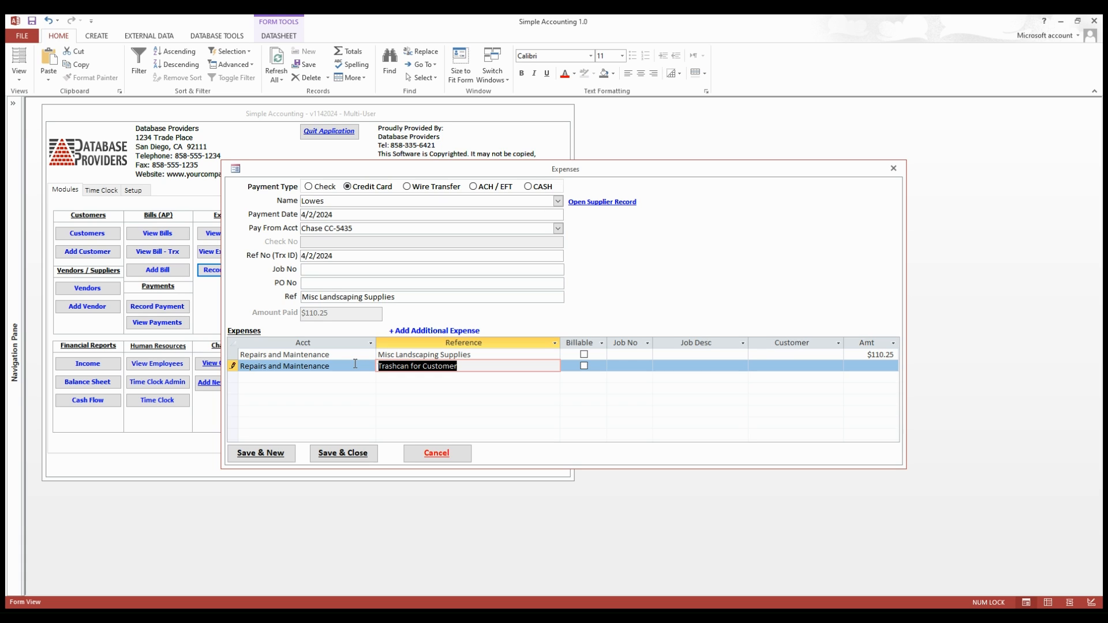
{"action": "left_click", "coordinate": [468, 367]}
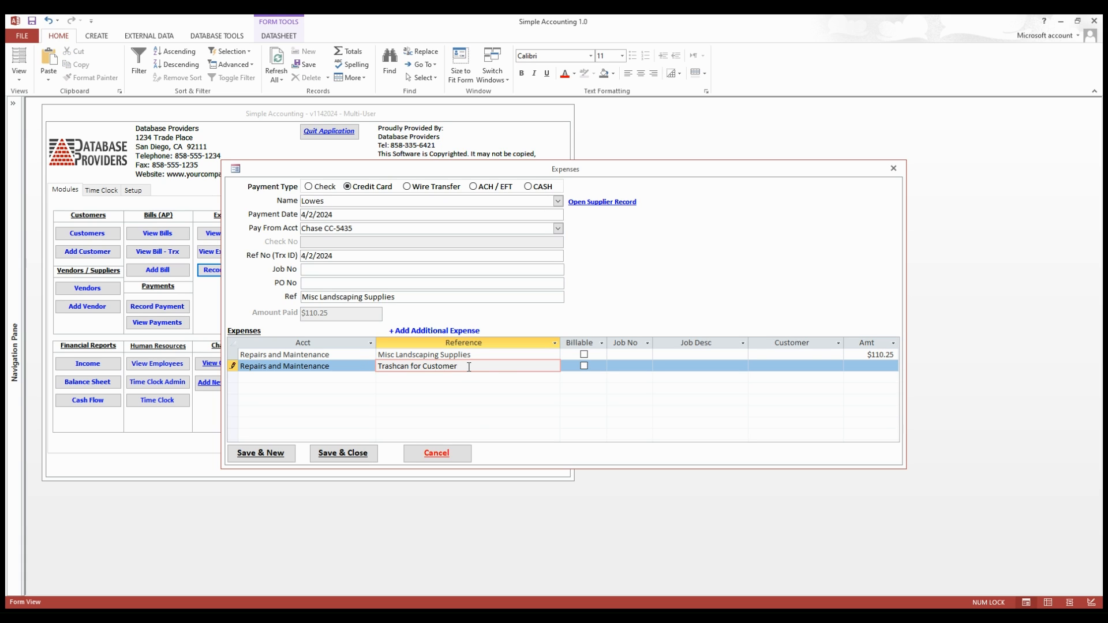
- Make the trashcan line billable to Ac Urna Institute for 17.85, then save the expense and start a new one
{"action": "left_click", "coordinate": [584, 367]}
{"action": "left_click", "coordinate": [750, 368]}
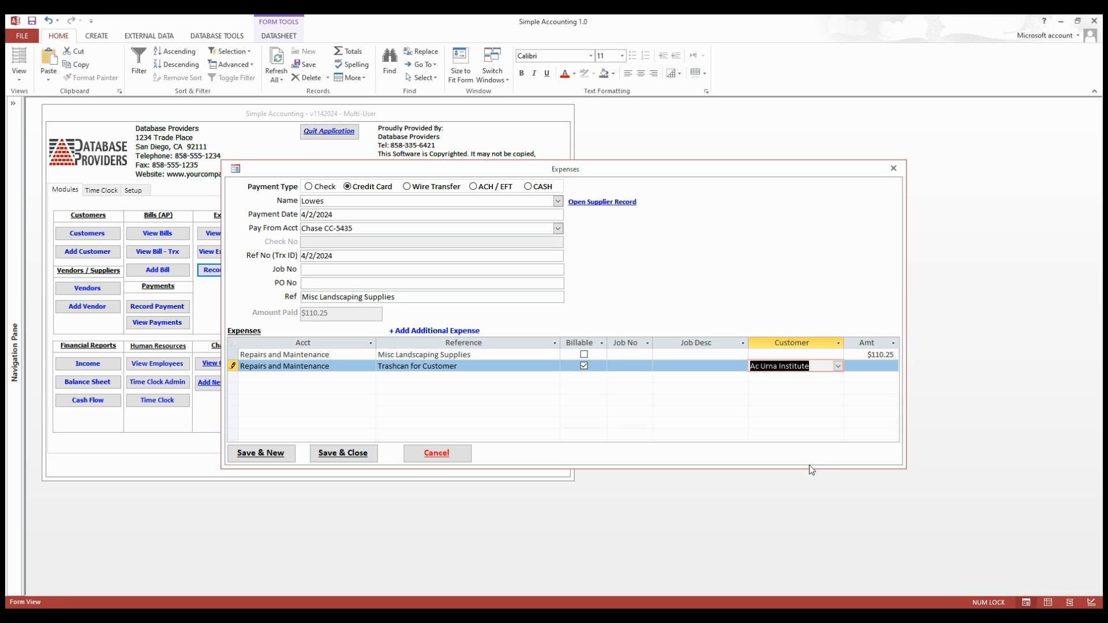
{"action": "left_click", "coordinate": [865, 366]}
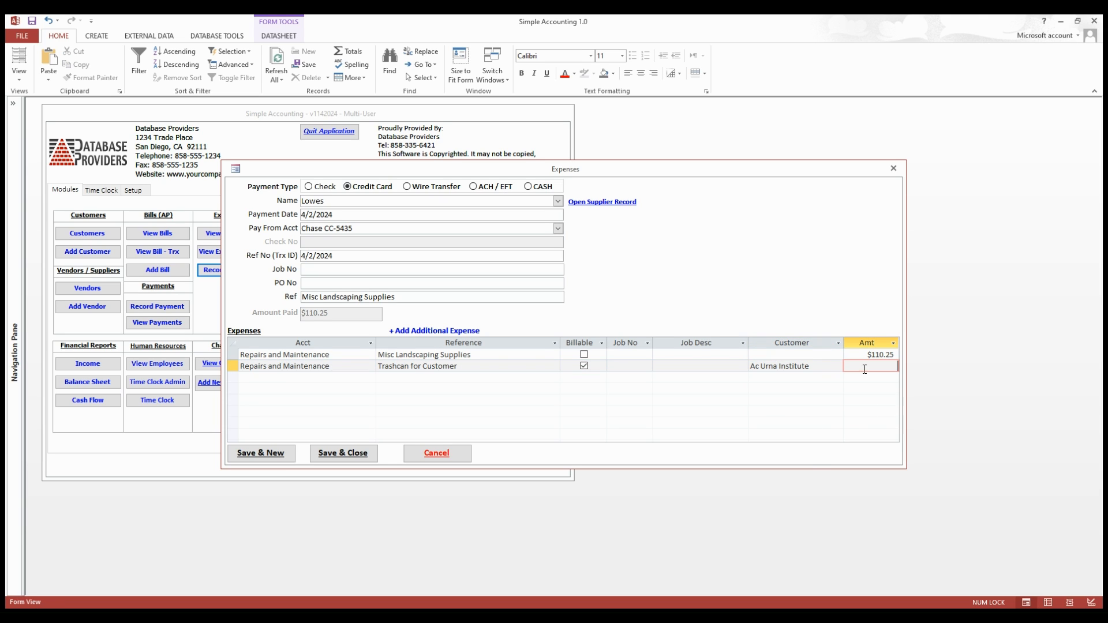
{"action": "type", "text": "17.85"}
{"action": "key", "text": "Tab"}
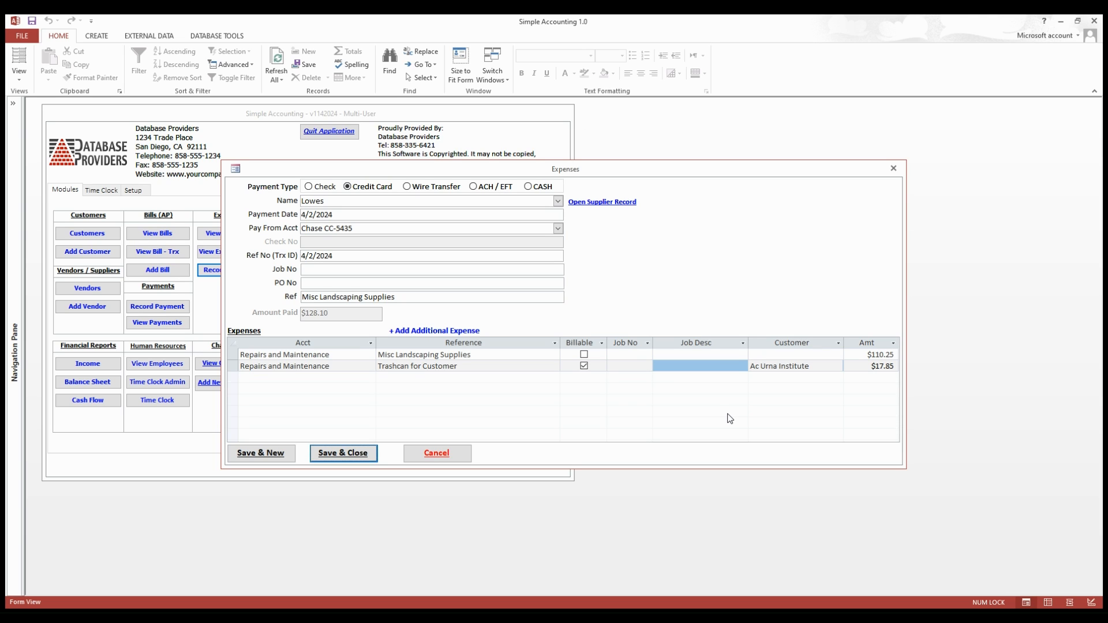
{"action": "left_click", "coordinate": [265, 455]}
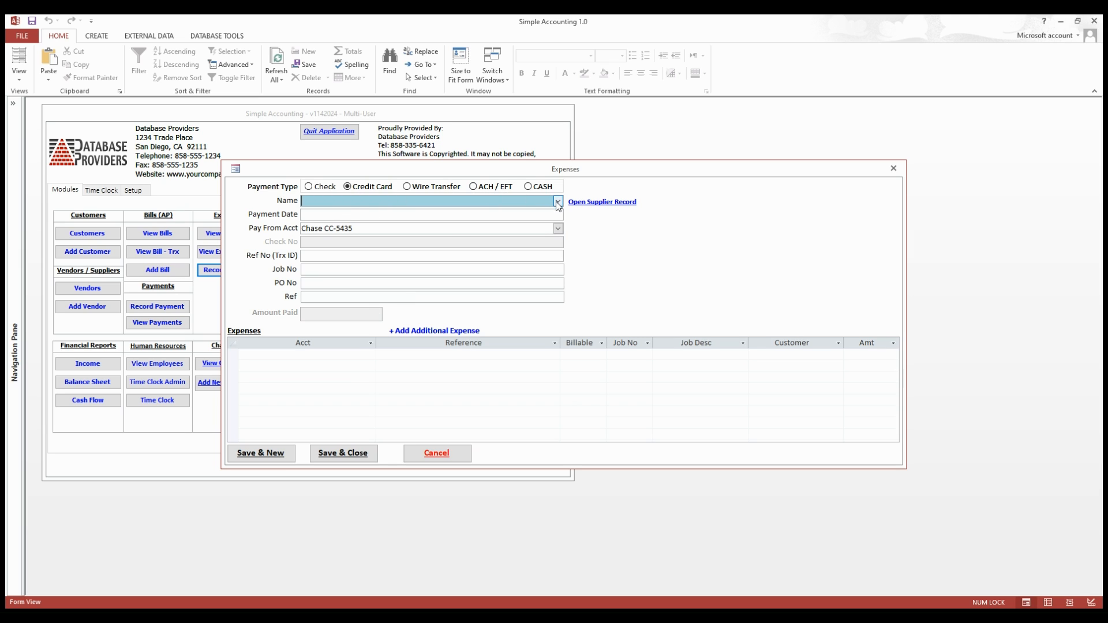
- Set the new expense's name to Shell and its payment date to 4/1/2024
{"action": "type", "text": "shell"}
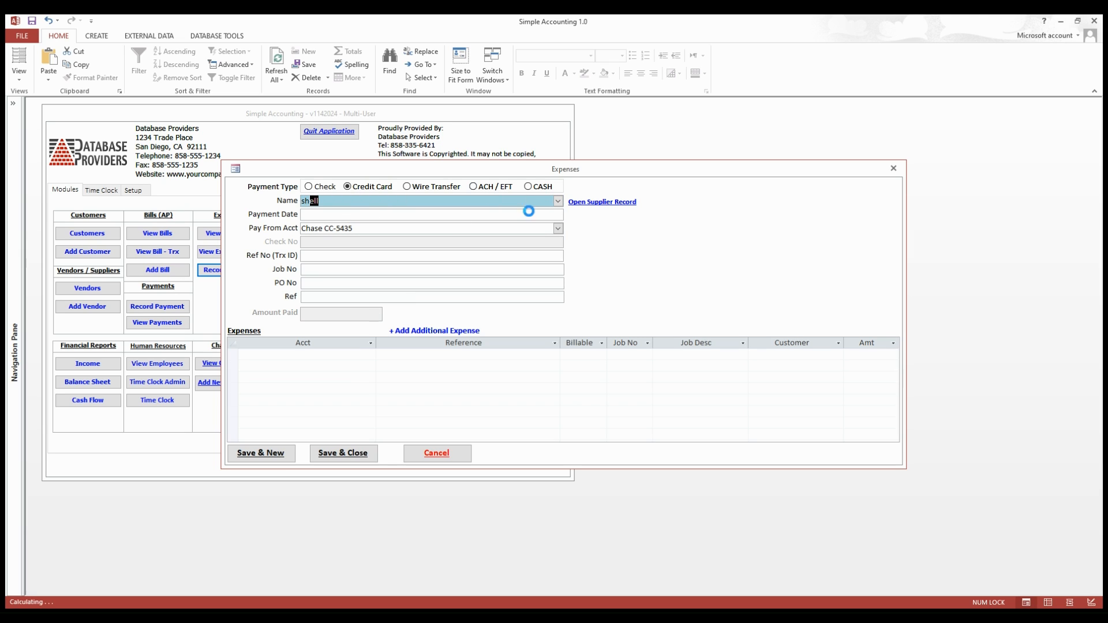
{"action": "key", "text": "Tab"}
{"action": "type", "text": "4/1/2024"}
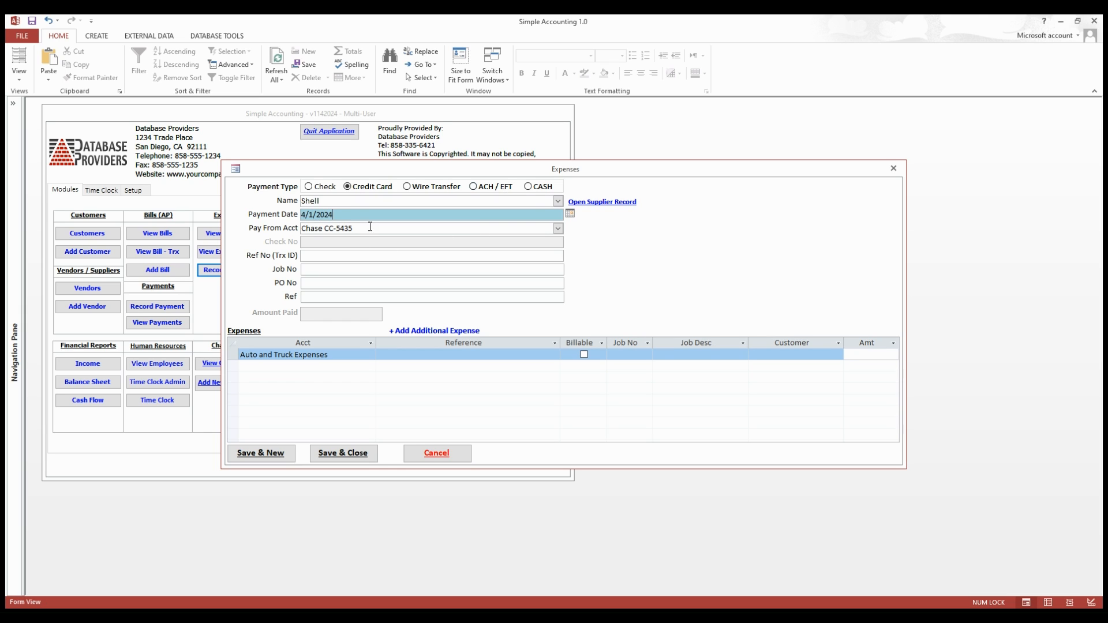
- Copy the Shell expense's payment date, 4/1/2024, into its Ref No (Trx ID), keeping the Chase credit card as the paying account
{"action": "left_click_drag", "start_coordinate": [345, 215], "coordinate": [282, 214]}
{"action": "left_click", "coordinate": [354, 229]}
{"action": "left_click", "coordinate": [557, 230]}
{"action": "left_click", "coordinate": [498, 262]}
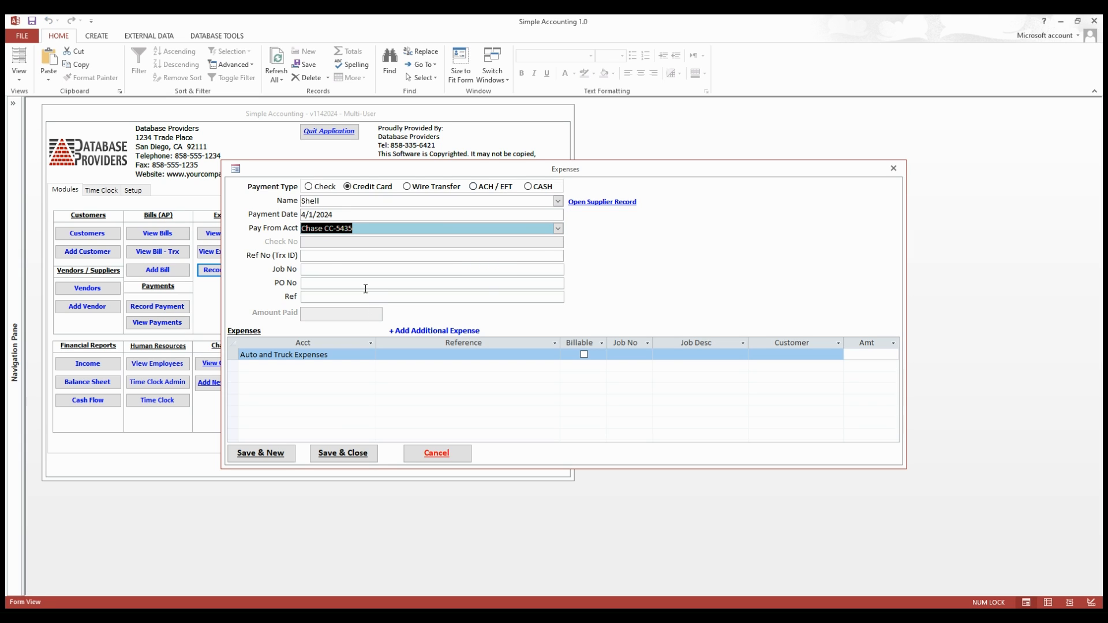
{"action": "left_click", "coordinate": [346, 211]}
{"action": "key", "text": "ctrl+c"}
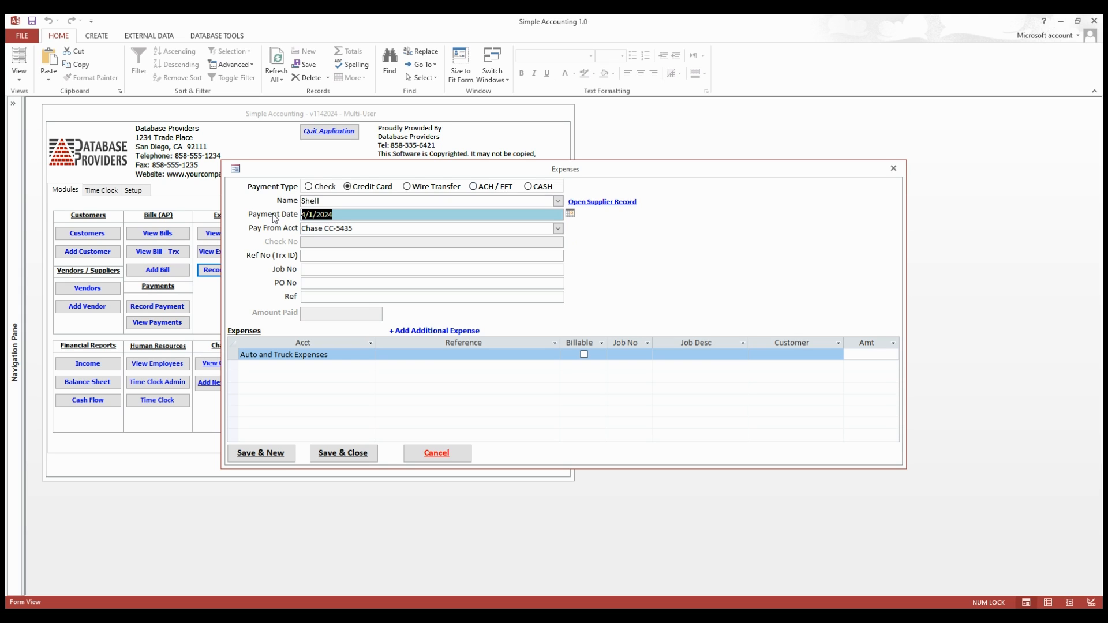
{"action": "left_click", "coordinate": [314, 255]}
{"action": "key", "text": "ctrl+v"}
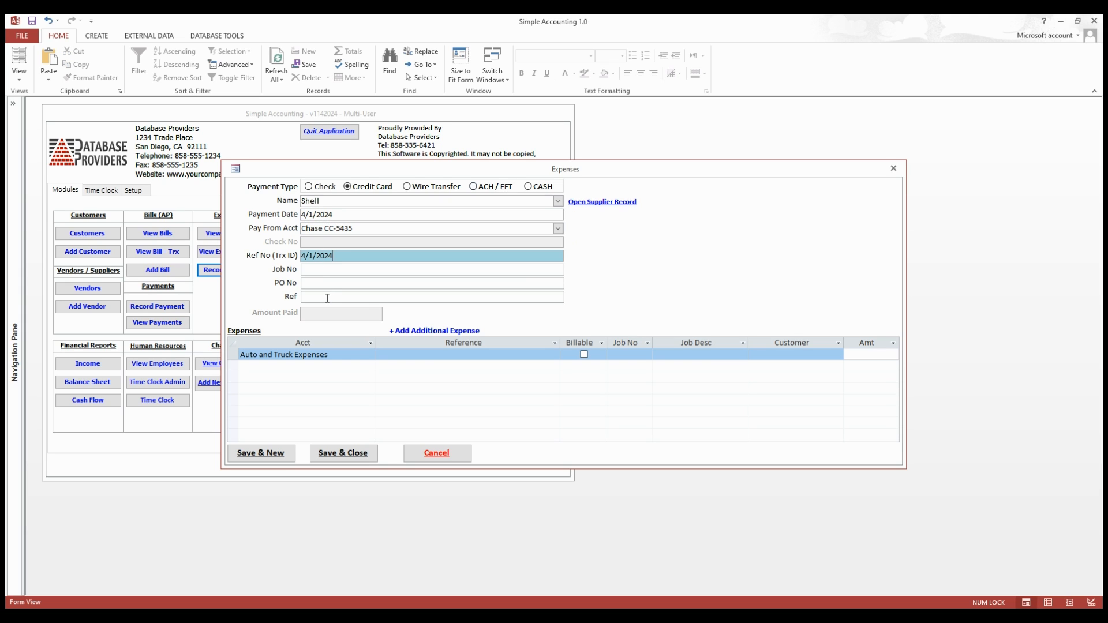
- Set the Shell expense's reference to "Misc Gas Charges"
{"action": "left_click", "coordinate": [324, 299]}
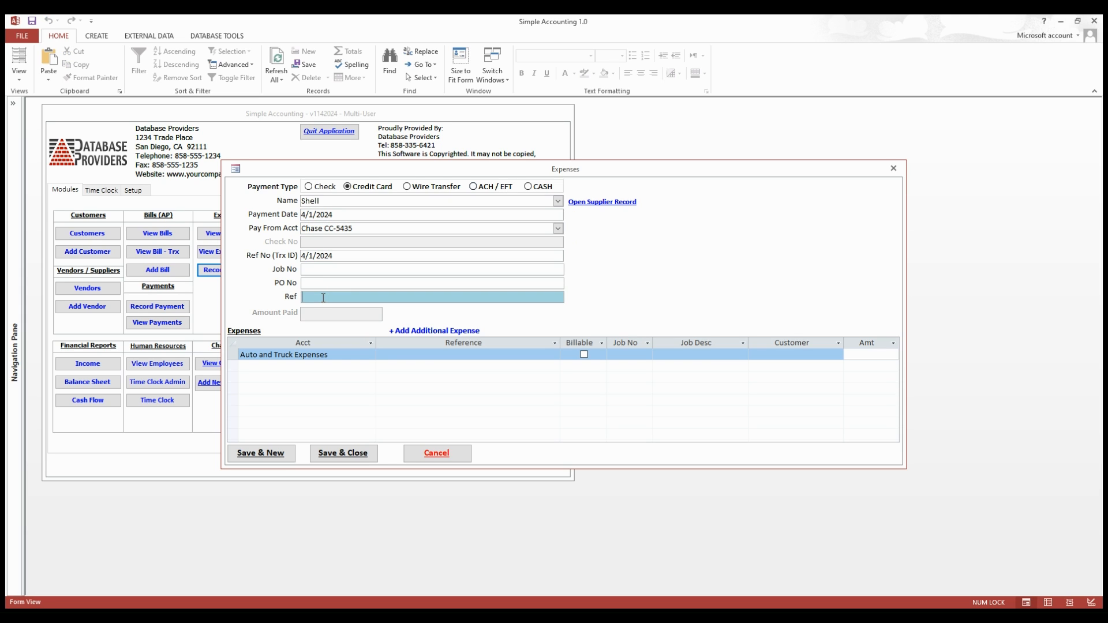
{"action": "type", "text": "Misc Gas "}
{"action": "type", "text": "Chahregs"}
{"action": "key", "text": "BackSpace"}
{"action": "key", "text": "BackSpace"}
{"action": "key", "text": "BackSpace"}
{"action": "key", "text": "BackSpace"}
{"action": "key", "text": "BackSpace"}
{"action": "type", "text": "rges"}
- Enter 78.58 as the amount on the Auto and Truck Expenses line, then save the expense and start a new one
{"action": "left_click", "coordinate": [855, 354]}
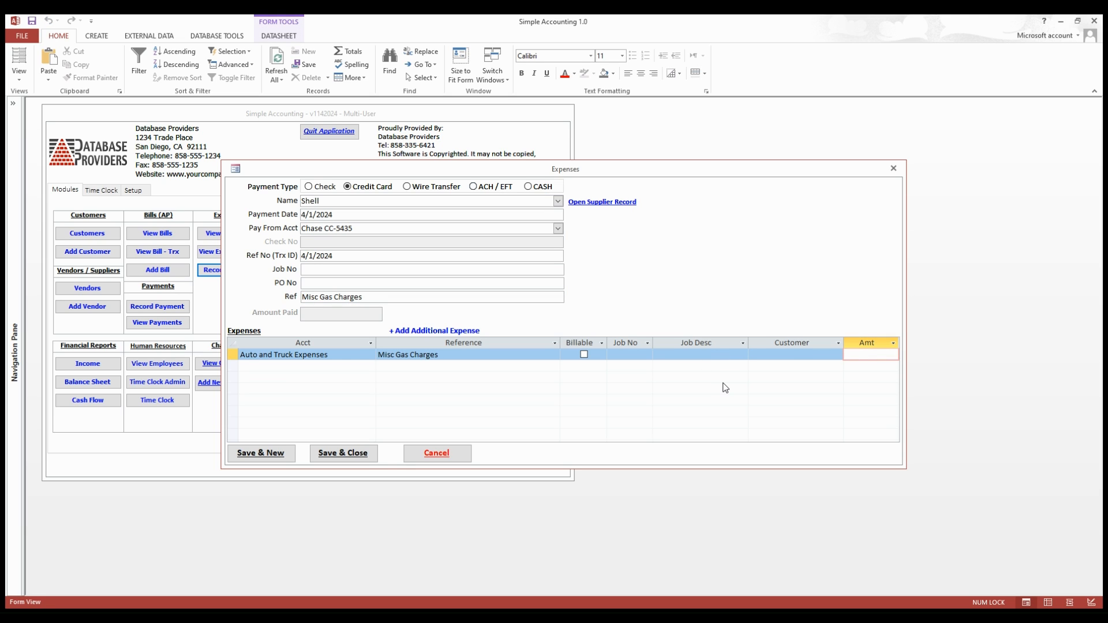
{"action": "type", "text": "78.58"}
{"action": "key", "text": "Tab"}
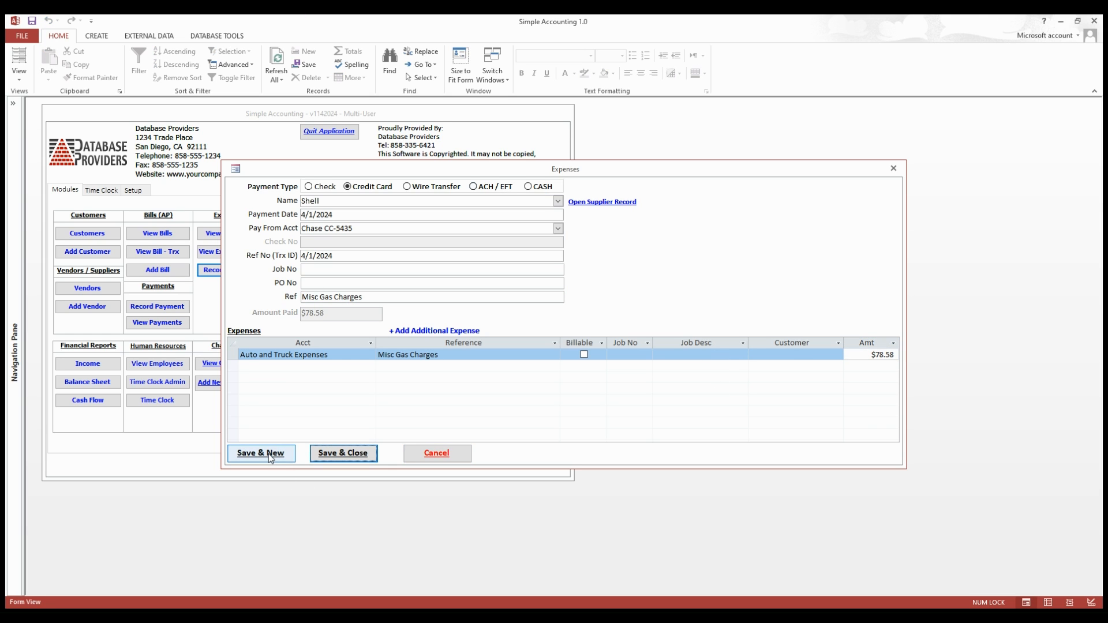
{"action": "left_click", "coordinate": [271, 459]}
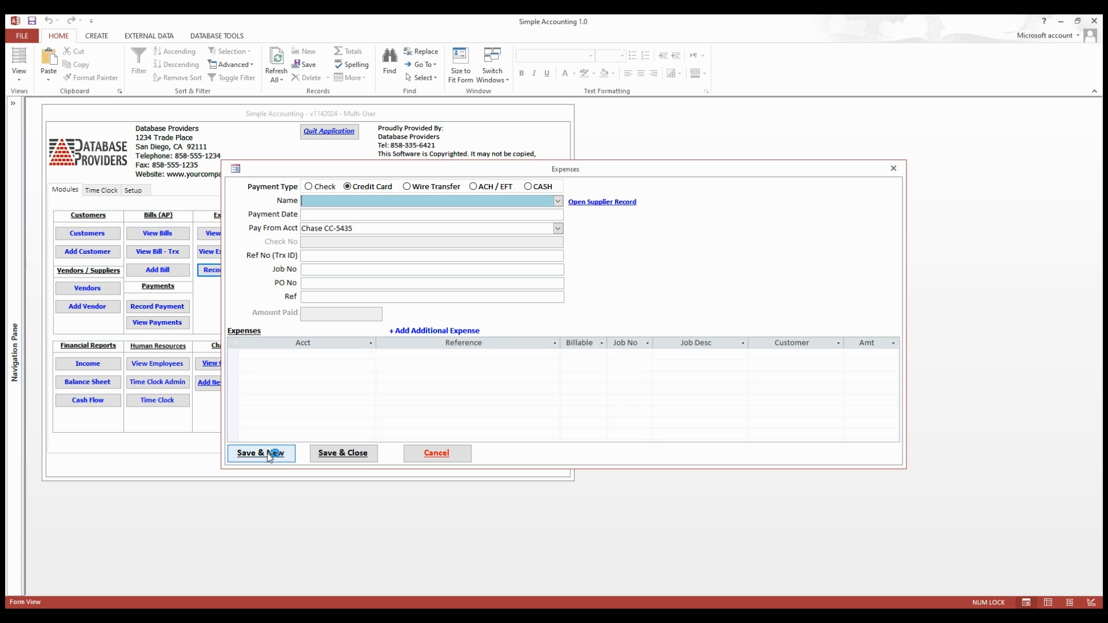
- Set the new expense's payment type to Check and enter the payee's full name
{"action": "left_click", "coordinate": [309, 185]}
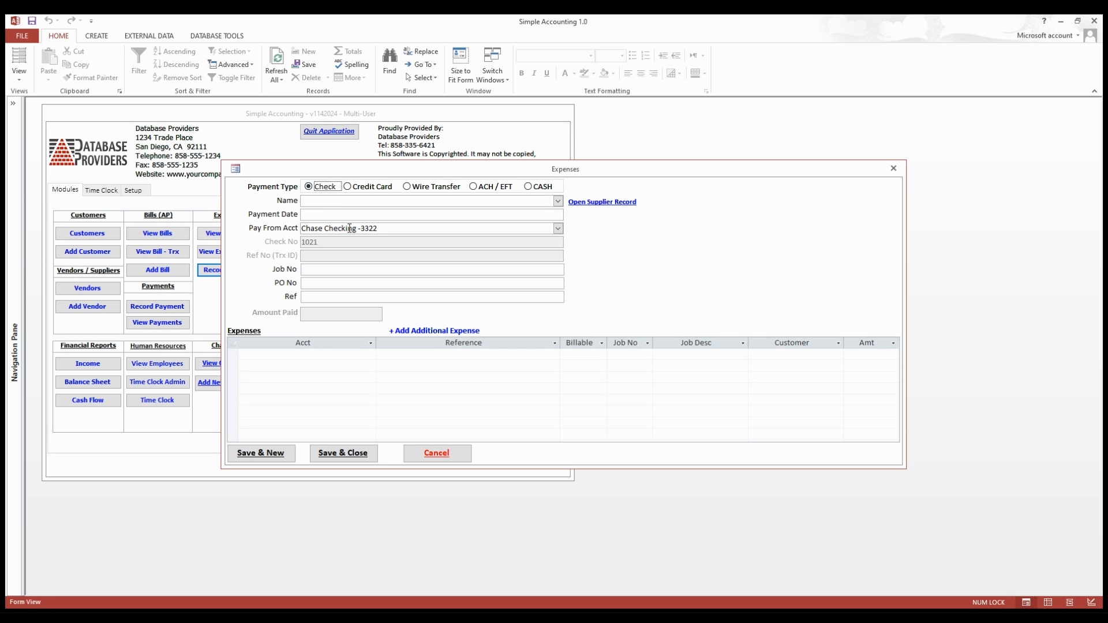
{"action": "left_click", "coordinate": [384, 230]}
{"action": "left_click_drag", "start_coordinate": [382, 229], "coordinate": [292, 228]}
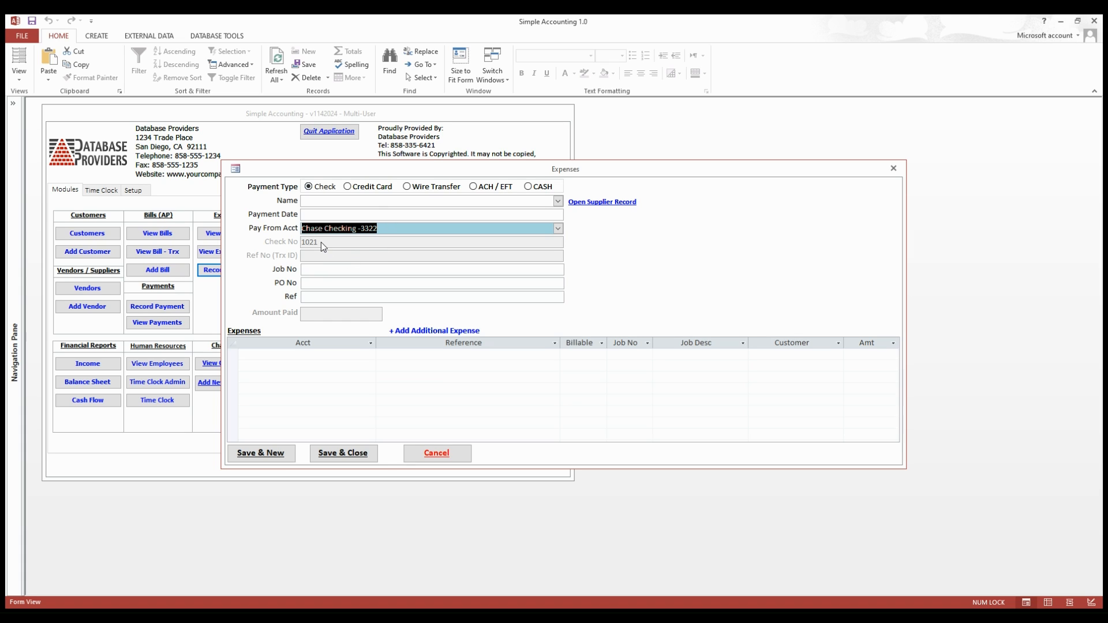
{"action": "left_click", "coordinate": [317, 199]}
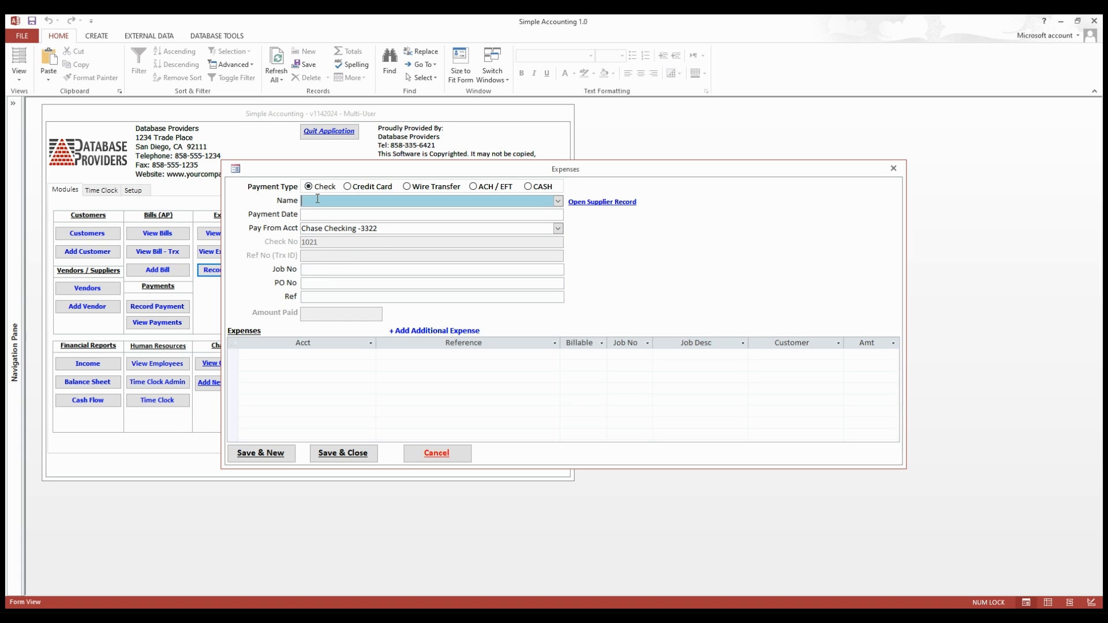
{"action": "type", "text": "jim Dandy"}
- Set the check expense's payment date to 3/31/2024 and its reference to "Payroll Fees"
{"action": "left_click", "coordinate": [333, 218]}
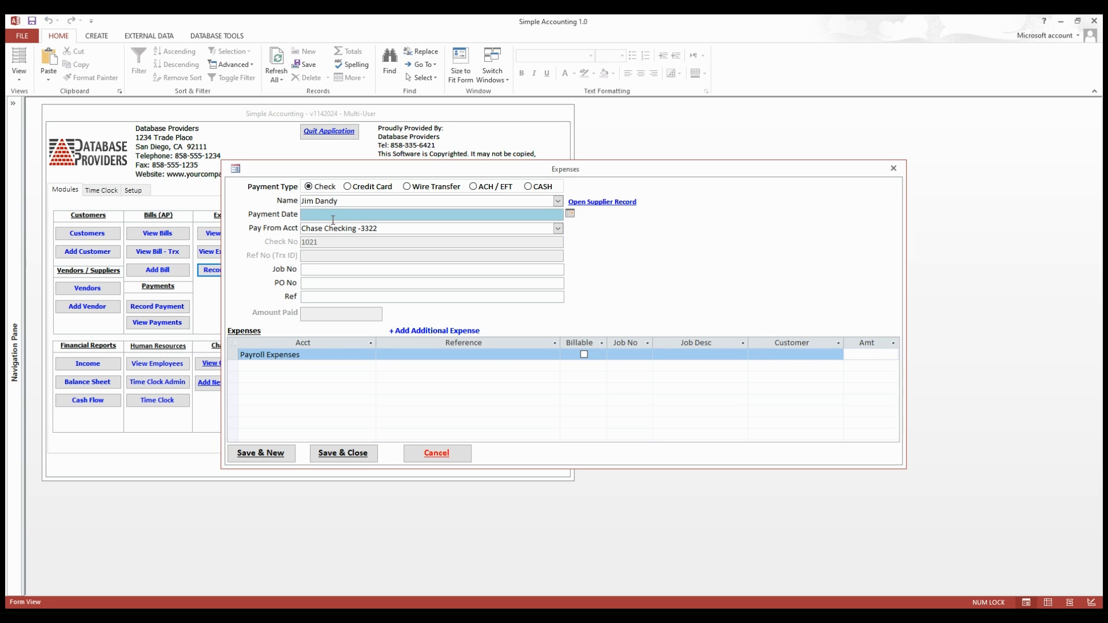
{"action": "type", "text": "3/31/2024"}
{"action": "key", "text": "Tab"}
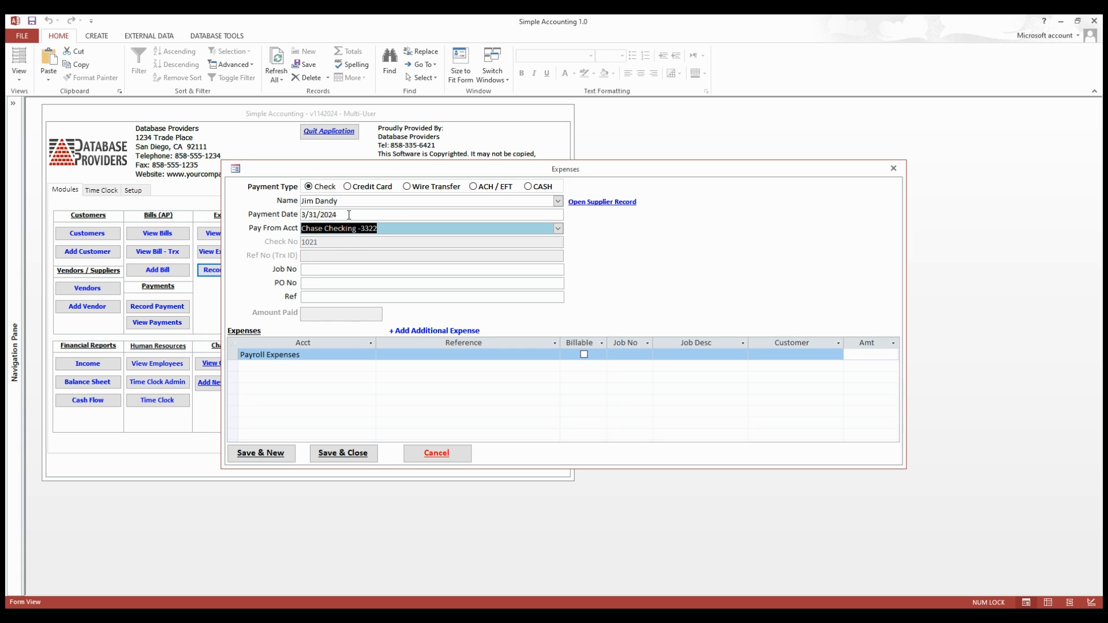
{"action": "left_click", "coordinate": [313, 297]}
{"action": "type", "text": "P"}
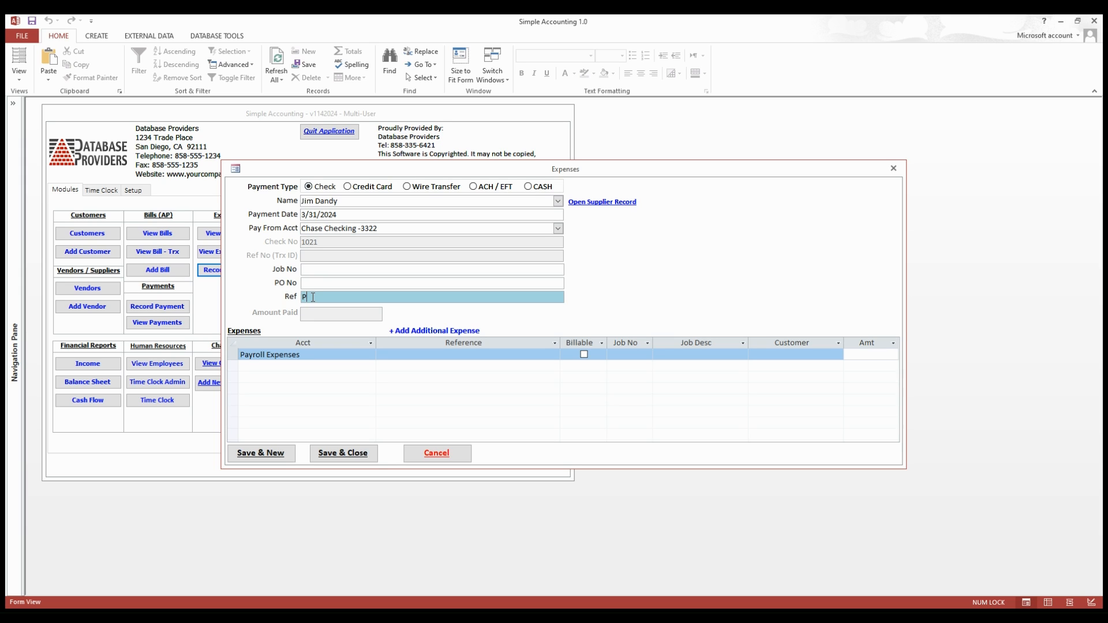
{"action": "type", "text": "ayroll Fees"}
{"action": "left_click", "coordinate": [436, 354]}
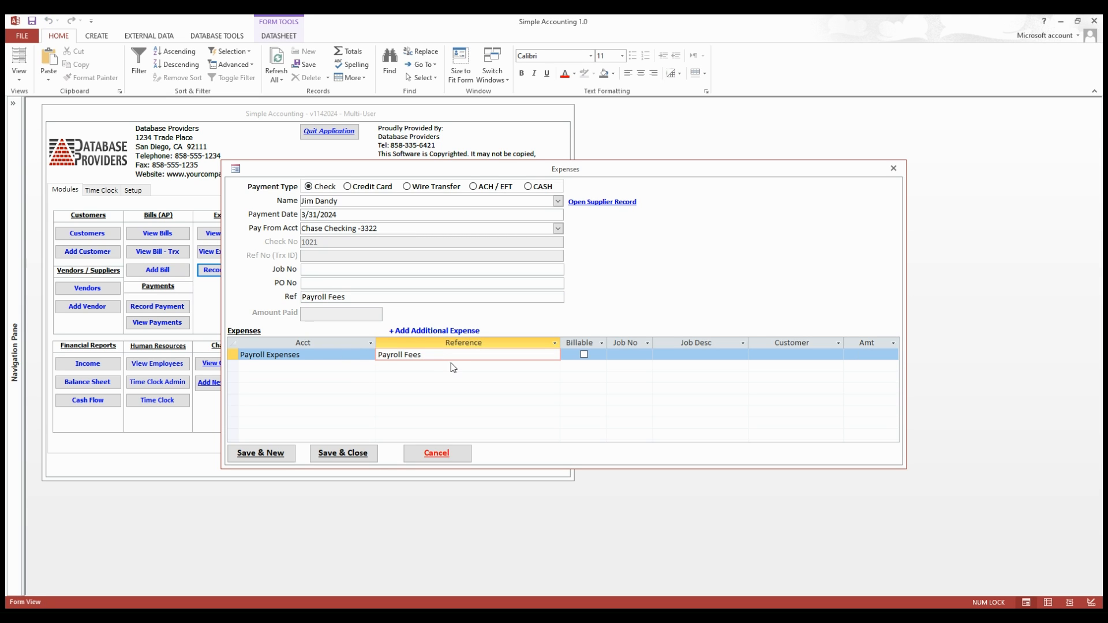
- Enter 1,485.50 as the amount on the Payroll Expenses line, then save and close the expense
{"action": "triple_click", "coordinate": [306, 354]}
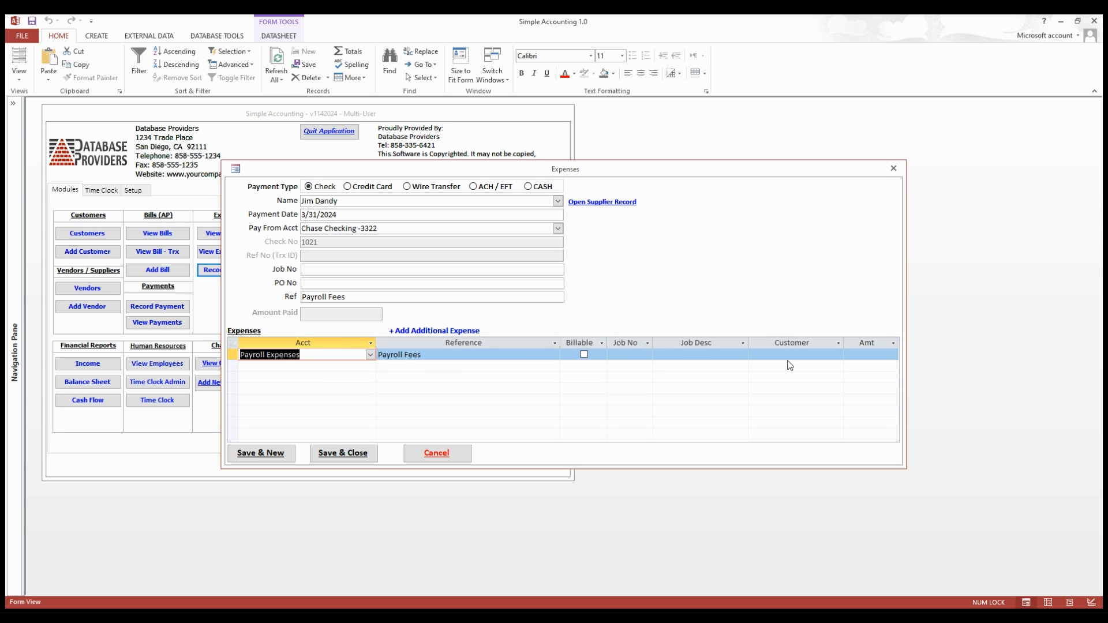
{"action": "left_click", "coordinate": [854, 356]}
{"action": "type", "text": "1,485."}
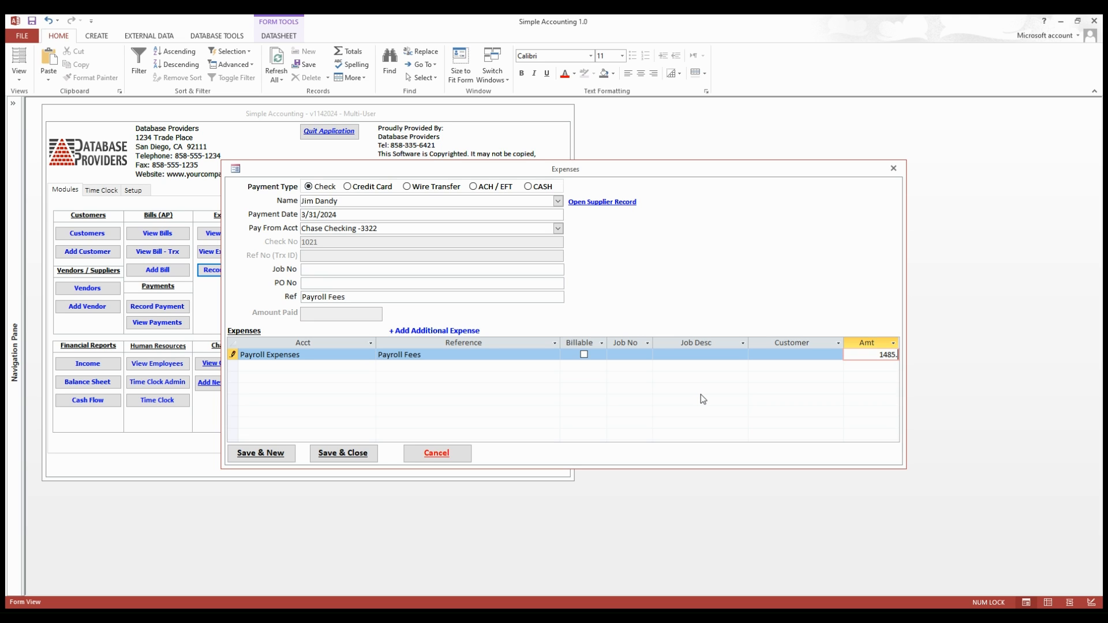
{"action": "type", "text": "50"}
{"action": "key", "text": "Tab"}
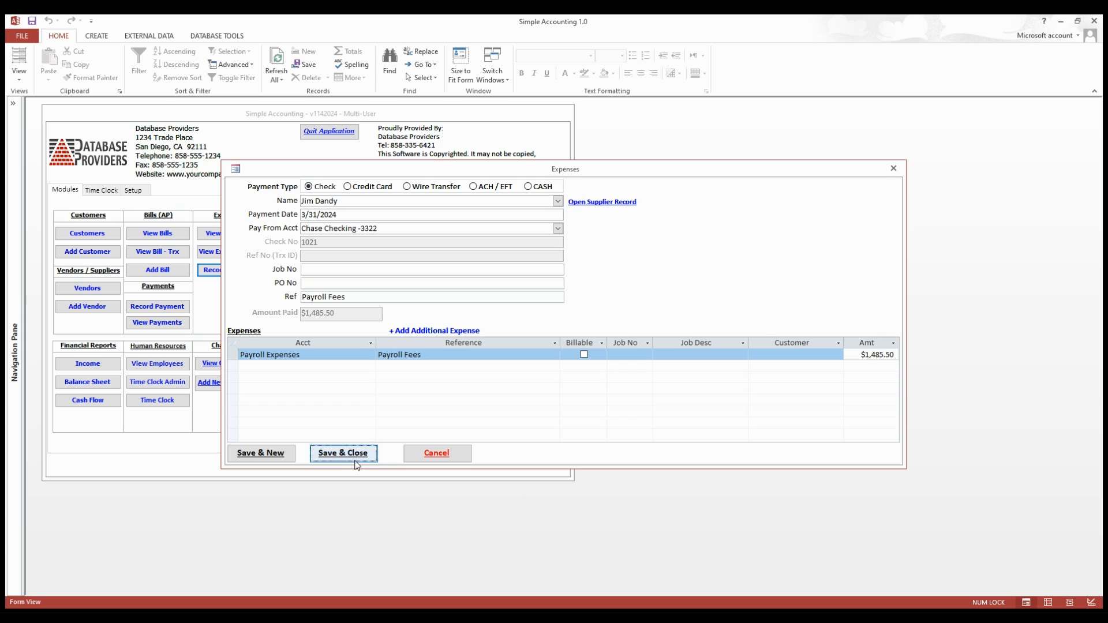
{"action": "left_click", "coordinate": [348, 455]}
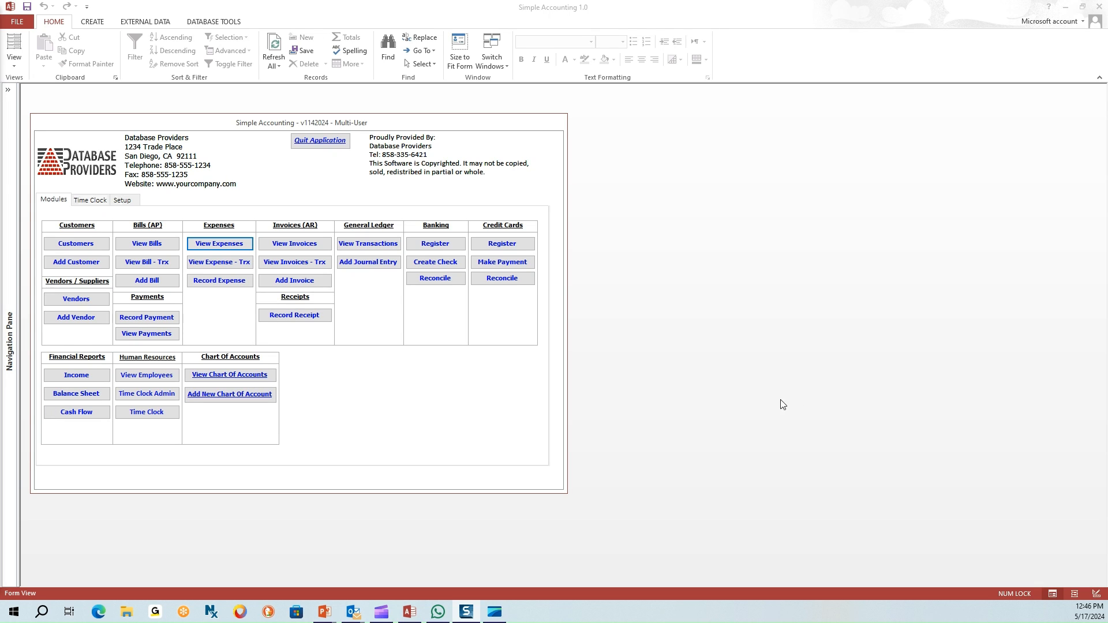
- Open the list of recorded expenses and examine the choices in its Ref, Party, Pay Acct, Expense Acct and Customer filters
{"action": "left_click", "coordinate": [215, 244]}
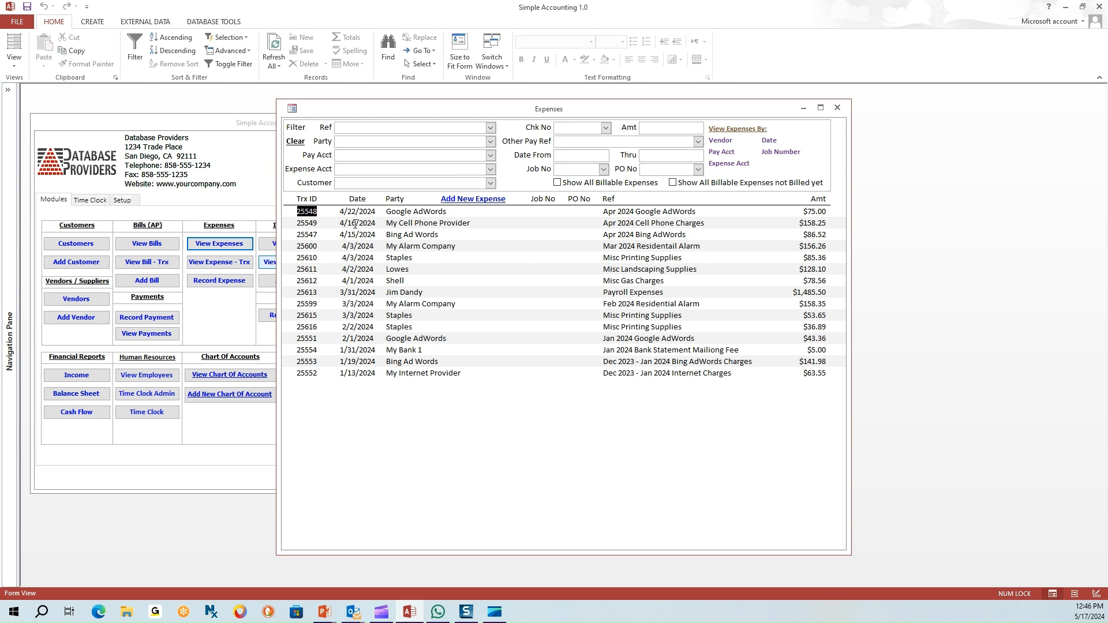
{"action": "mouse_move", "coordinate": [362, 222]}
{"action": "left_mouse_down"}
{"action": "mouse_move", "coordinate": [348, 223]}
{"action": "mouse_move", "coordinate": [349, 234]}
{"action": "left_mouse_up"}
{"action": "left_click", "coordinate": [384, 127]}
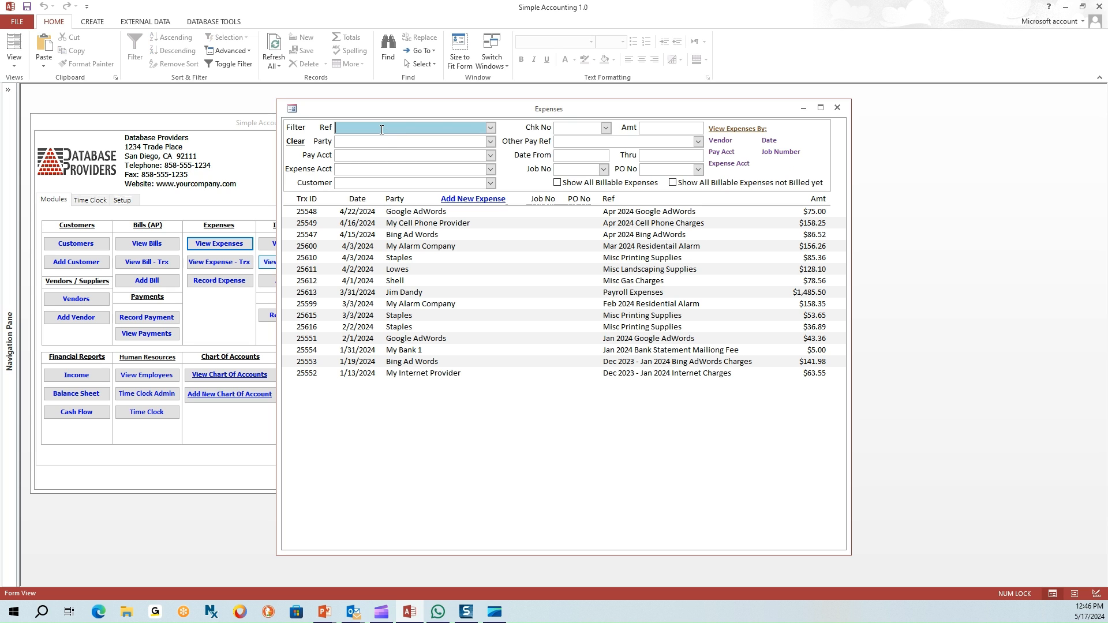
{"action": "left_click", "coordinate": [490, 128]}
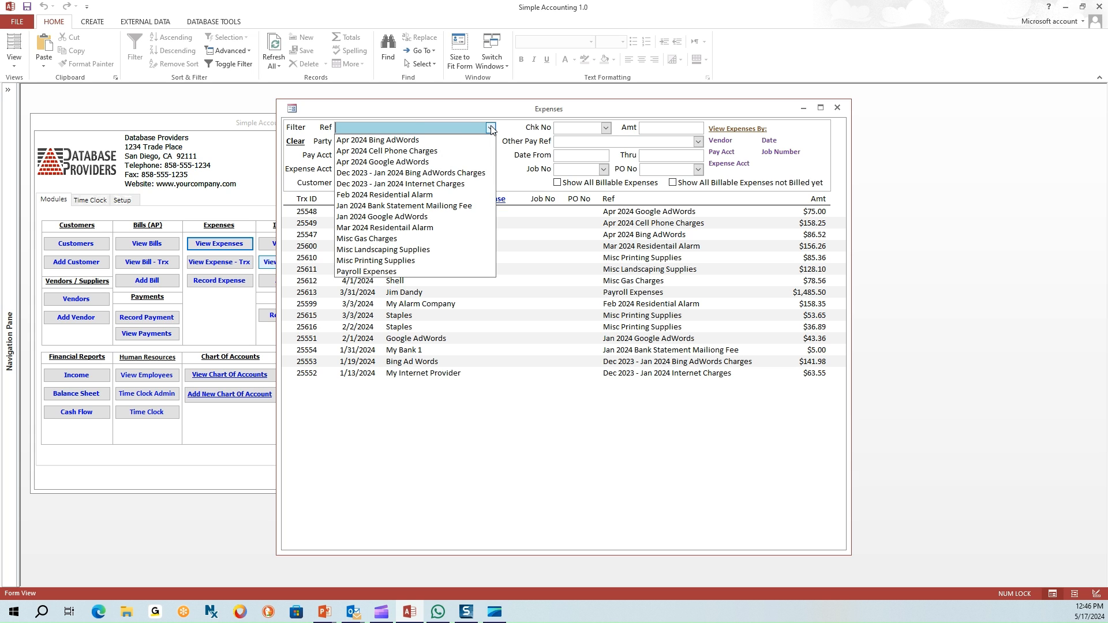
{"action": "left_click", "coordinate": [490, 128]}
{"action": "left_click", "coordinate": [491, 141]}
{"action": "left_click", "coordinate": [491, 142]}
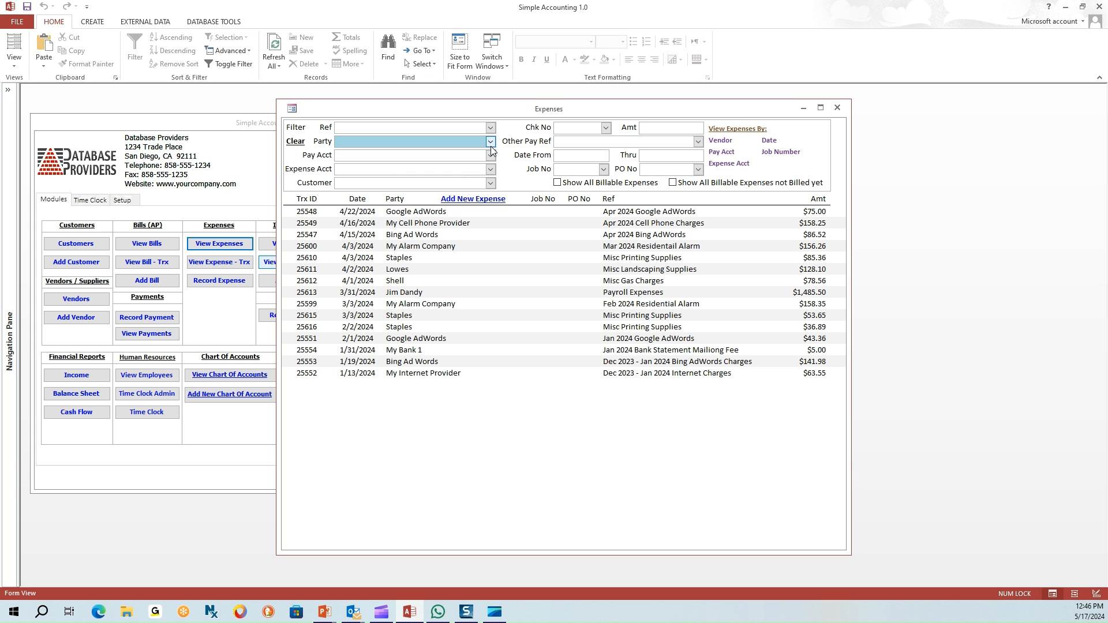
{"action": "left_click", "coordinate": [490, 156]}
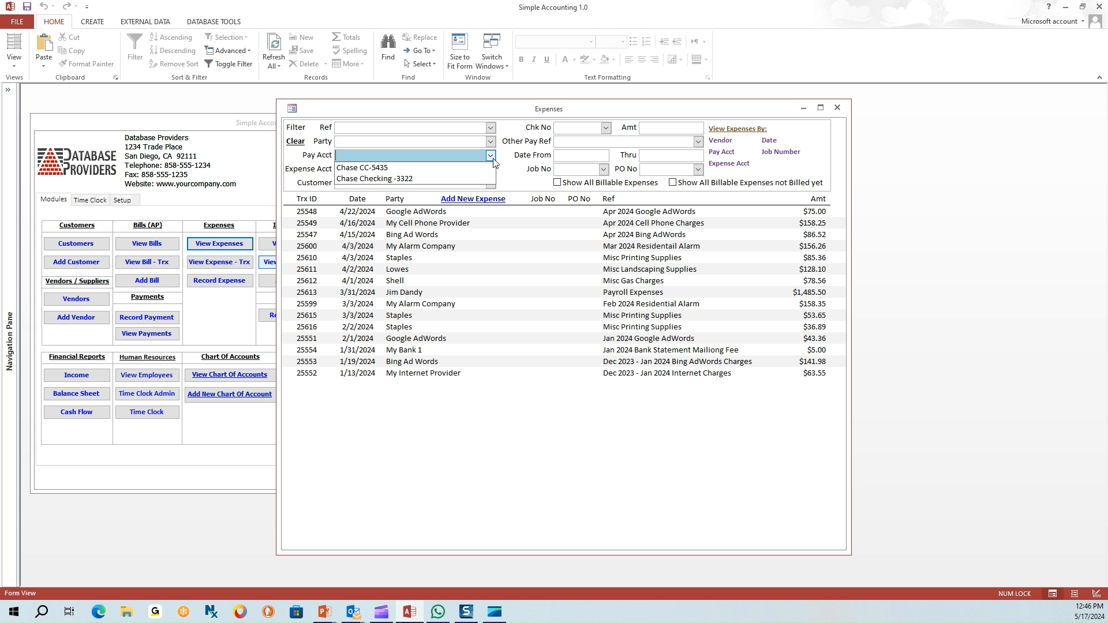
{"action": "left_click", "coordinate": [494, 163]}
{"action": "left_click", "coordinate": [491, 169]}
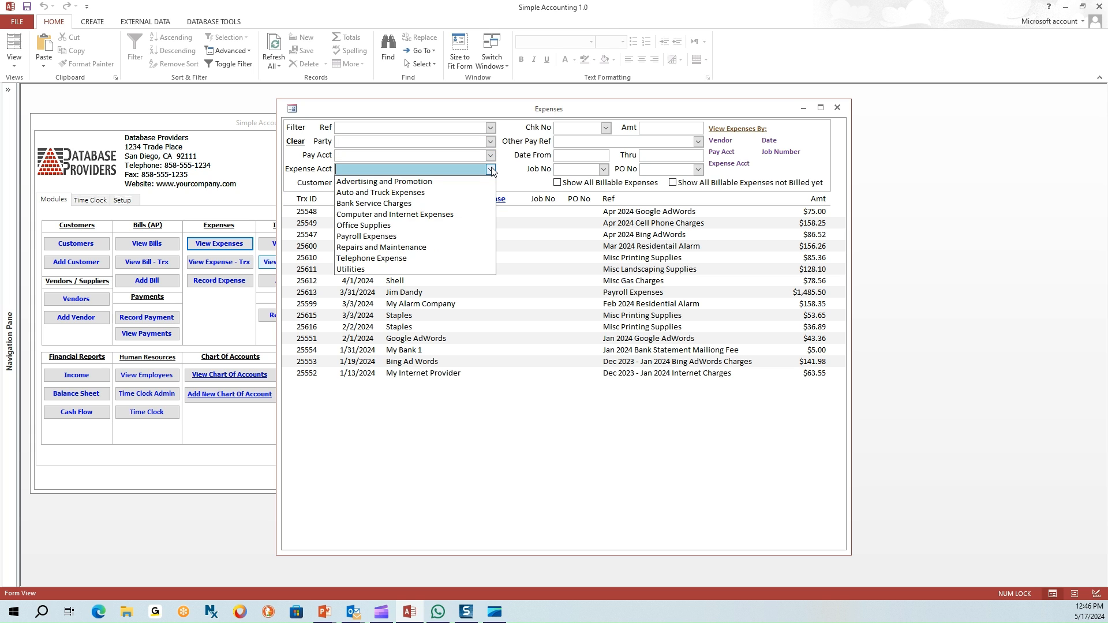
{"action": "left_click", "coordinate": [492, 170]}
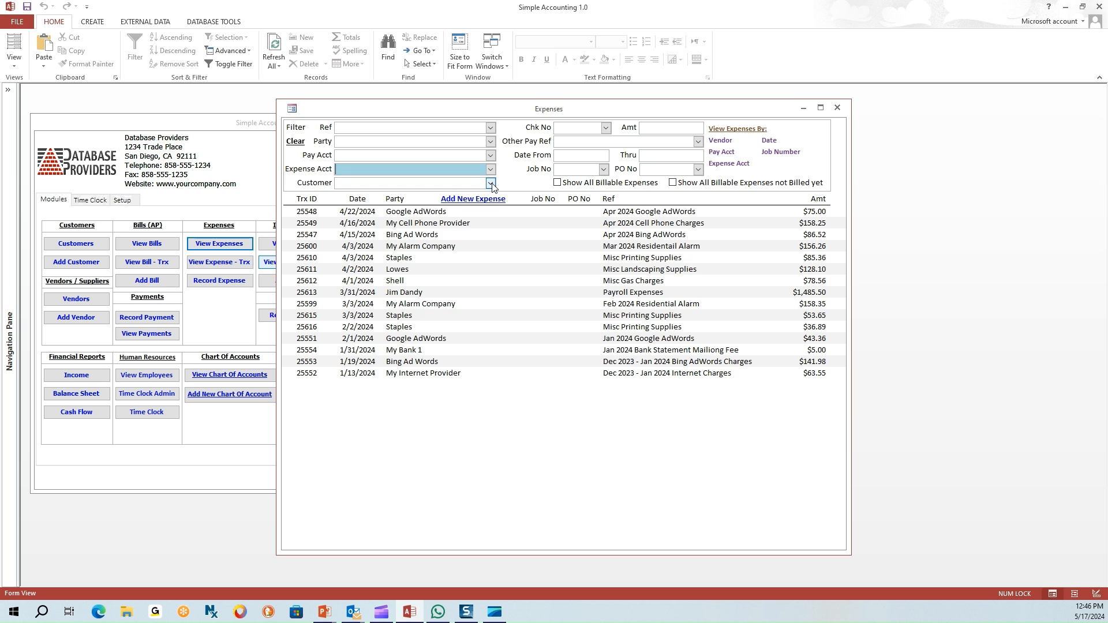
{"action": "left_click", "coordinate": [491, 183]}
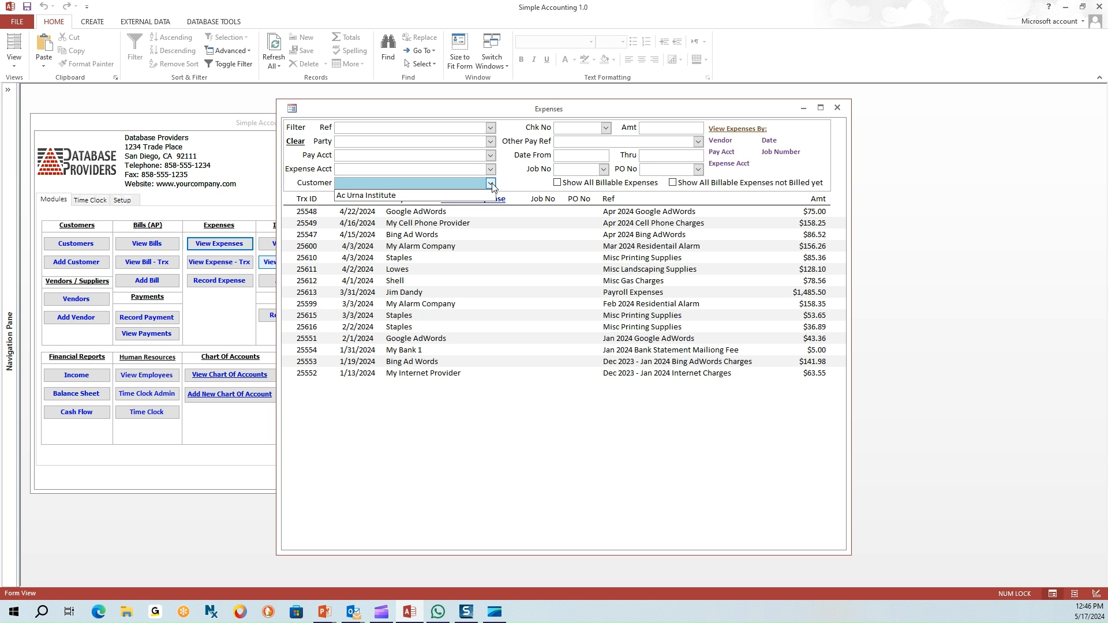
{"action": "left_click", "coordinate": [492, 185]}
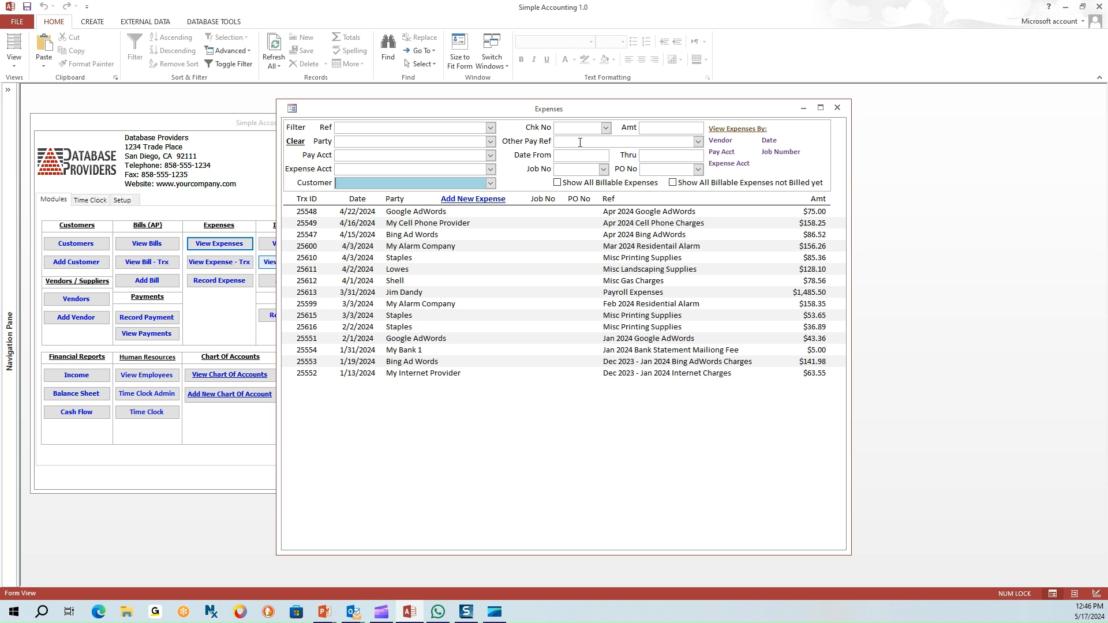
- Examine the expense list's check number, other payment reference, date range, job number, PO number and amount filters
{"action": "left_click", "coordinate": [606, 128]}
{"action": "left_click", "coordinate": [607, 128]}
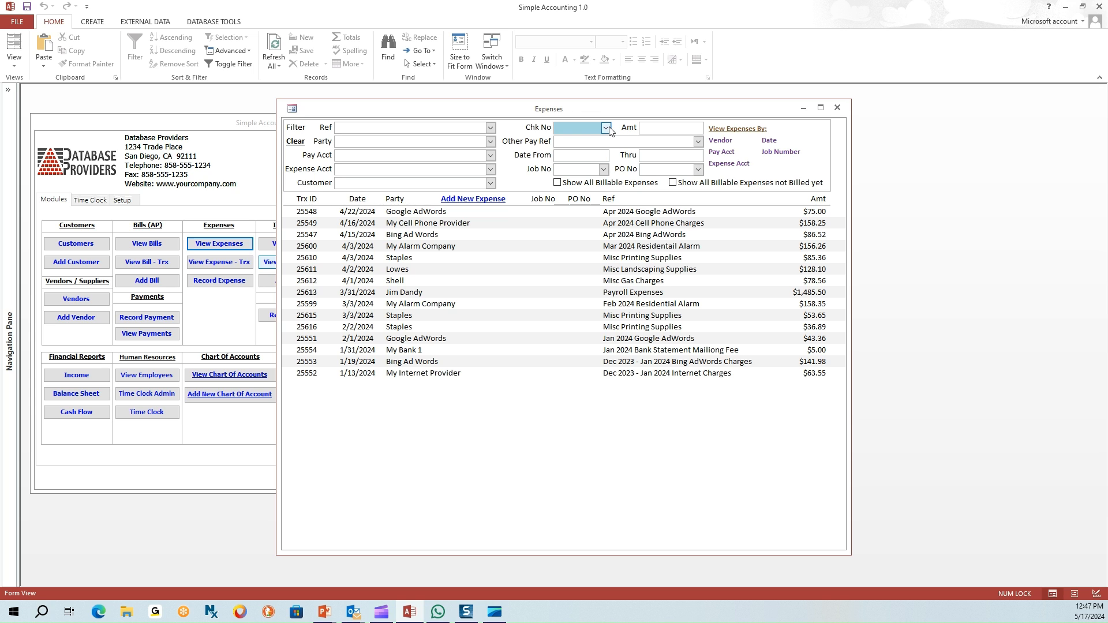
{"action": "left_click", "coordinate": [698, 141]}
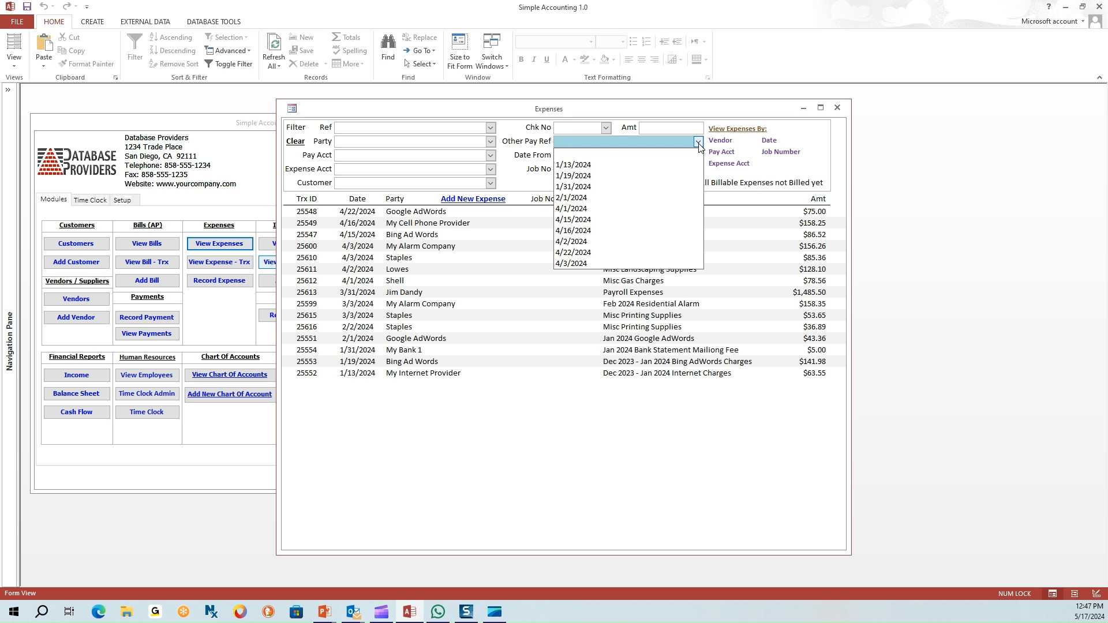
{"action": "left_click", "coordinate": [698, 142]}
{"action": "left_click", "coordinate": [594, 155]}
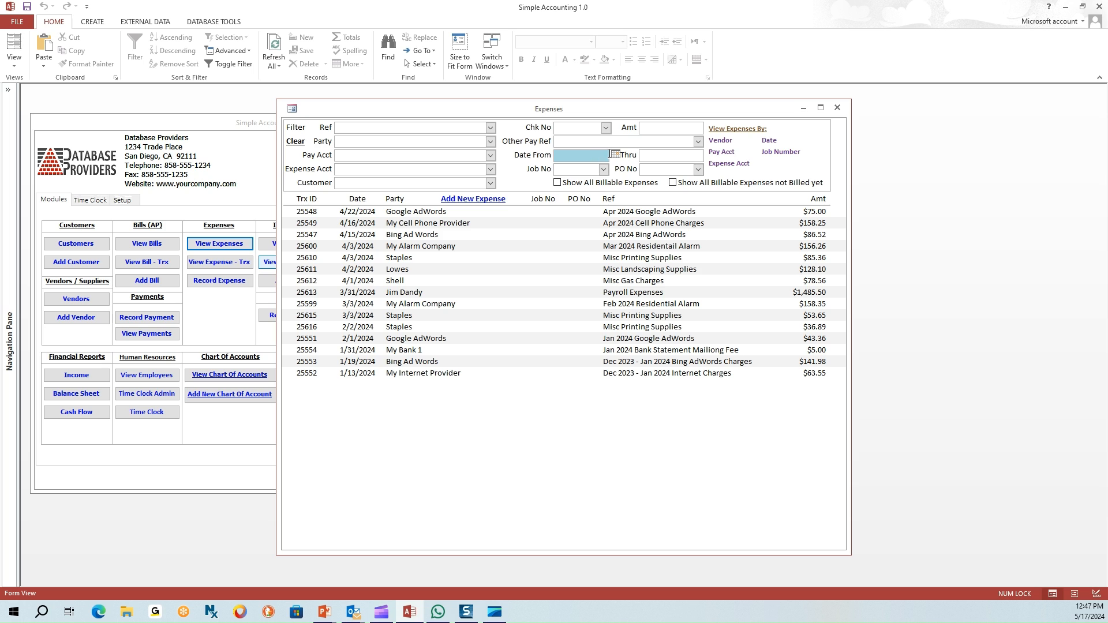
{"action": "left_click", "coordinate": [668, 155]}
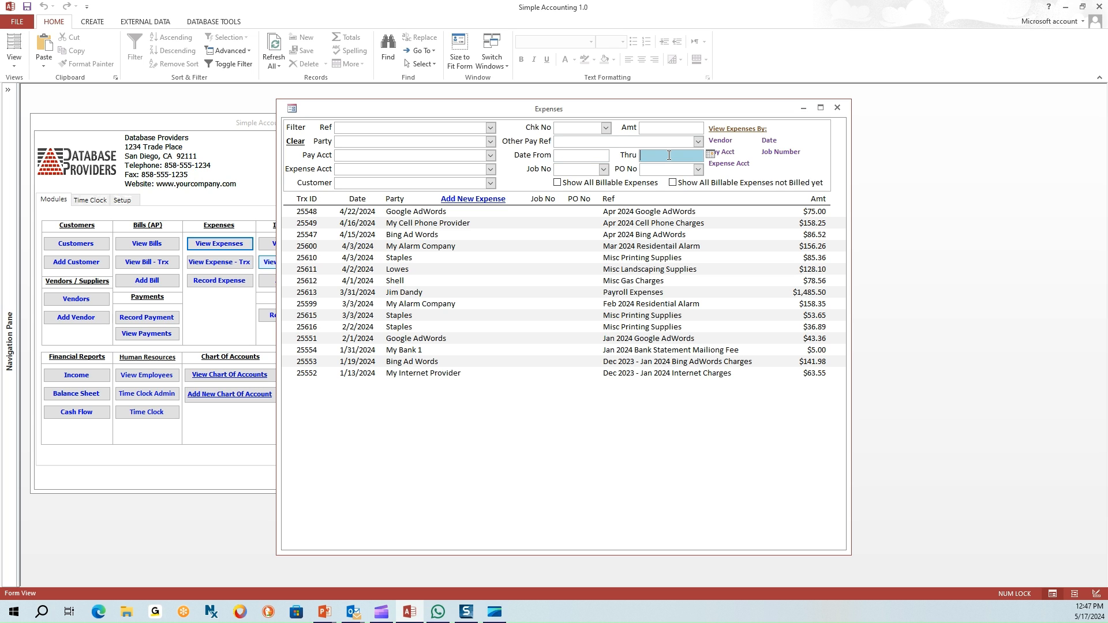
{"action": "left_click", "coordinate": [603, 169]}
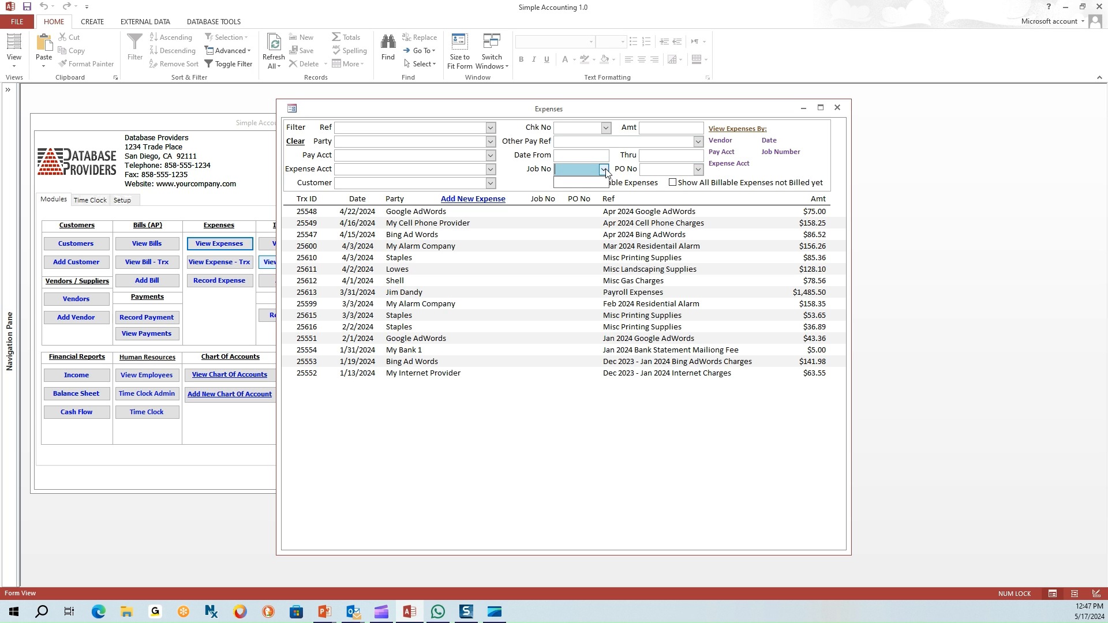
{"action": "left_click", "coordinate": [698, 169]}
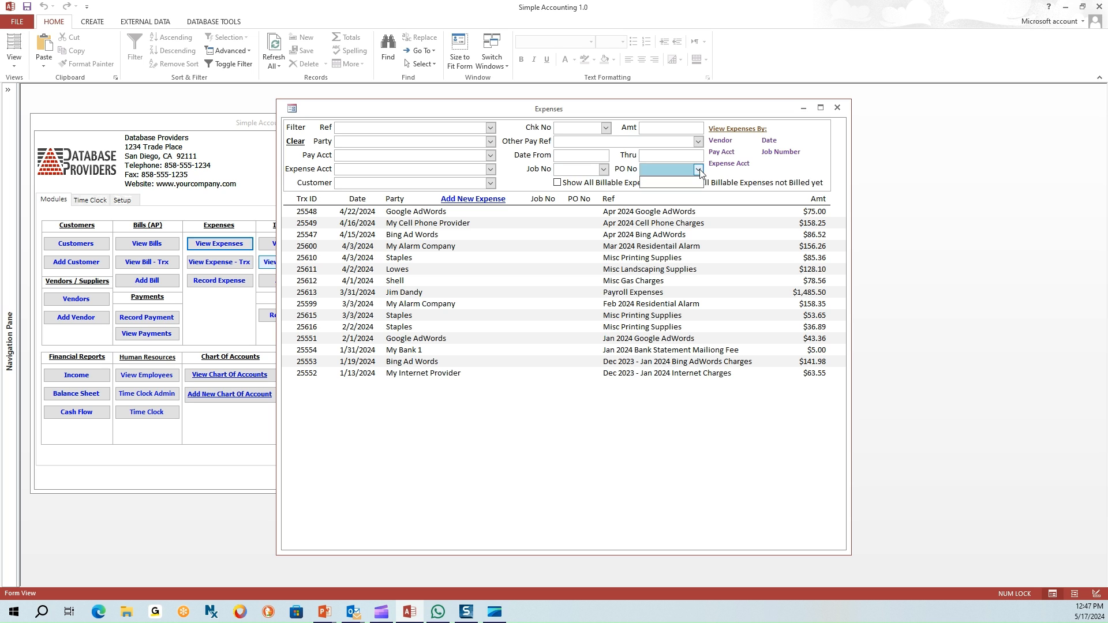
{"action": "left_click", "coordinate": [650, 126]}
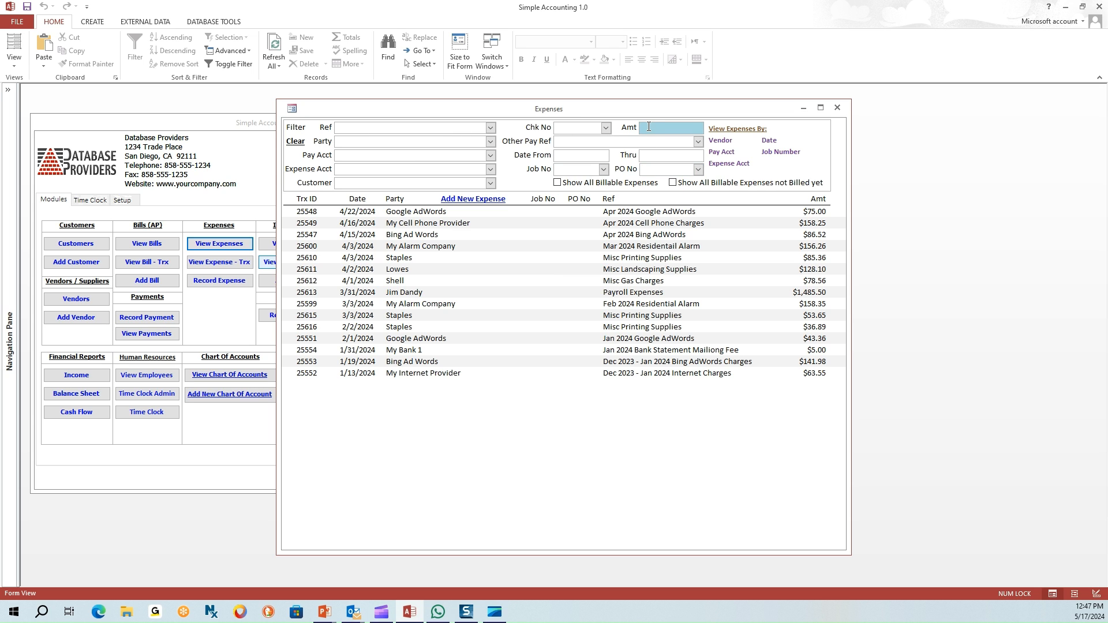
- Filter the expense list to show all billable expenses
{"action": "left_click", "coordinate": [557, 183]}
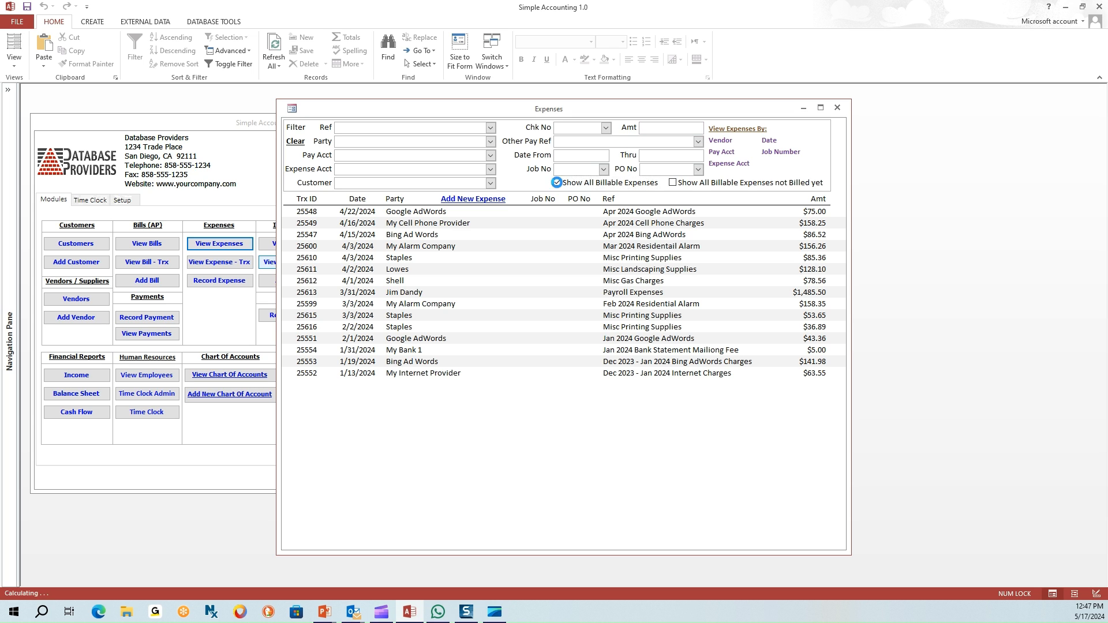
- Switch the expense list from all billable expenses to billable expenses not billed yet, then remove that filter
{"action": "left_click", "coordinate": [558, 183]}
{"action": "left_click", "coordinate": [672, 183]}
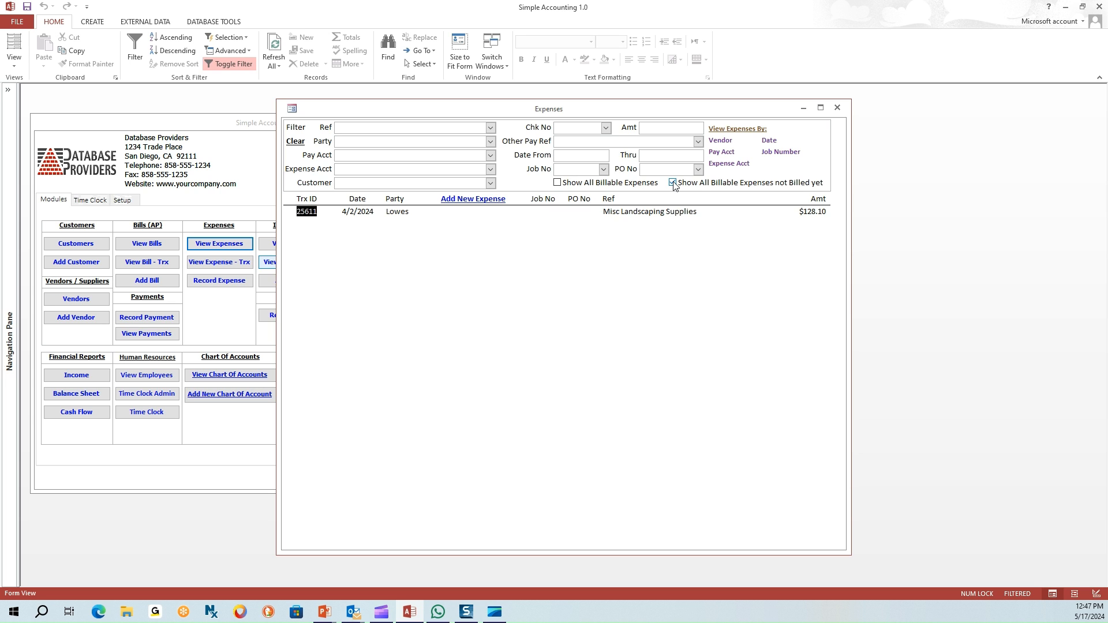
{"action": "left_click", "coordinate": [672, 183]}
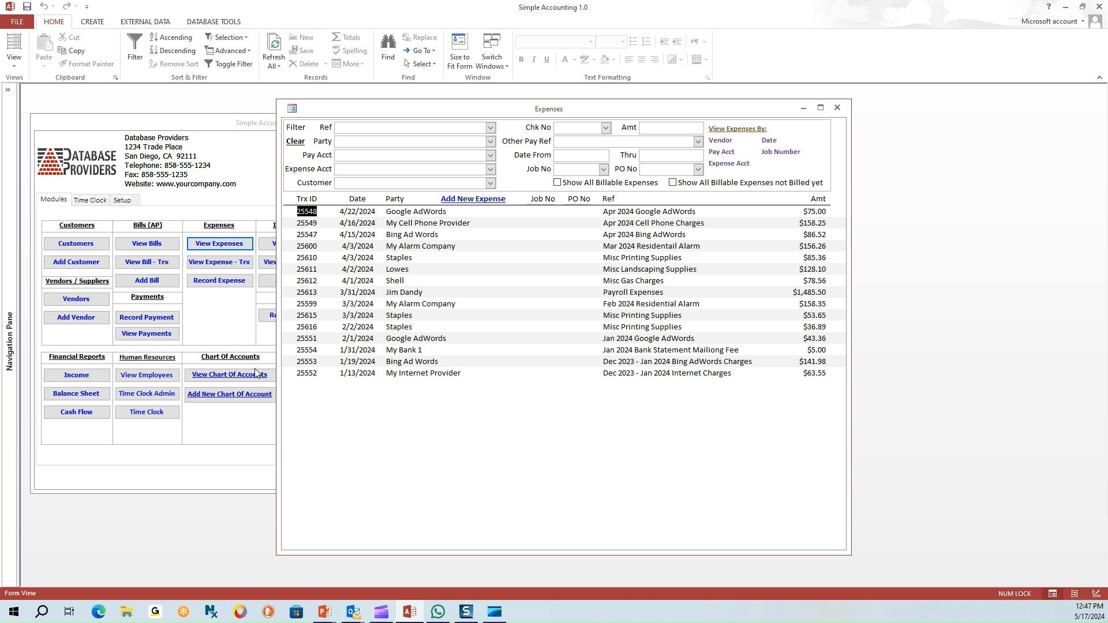
- Filter the expense list by the party Staples
{"action": "left_click", "coordinate": [347, 143]}
{"action": "type", "text": "staples"}
{"action": "key", "text": "Return"}
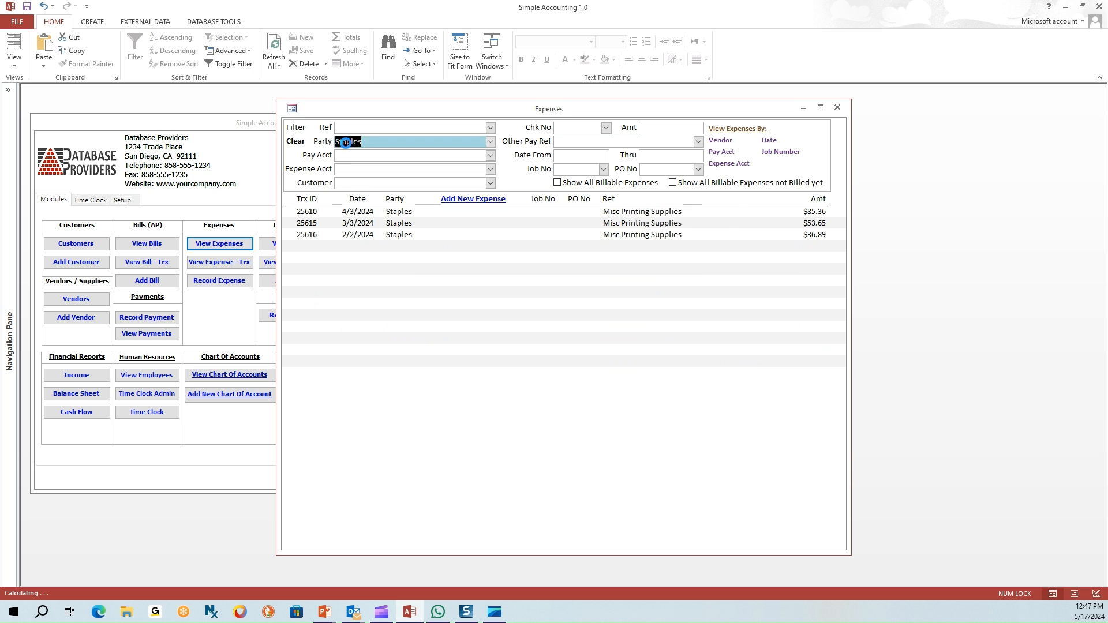
- Narrow the Staples expenses to the date range 4/1/2024 through 4/30/2024
{"action": "left_click", "coordinate": [567, 158]}
{"action": "type", "text": "4/1/2024"}
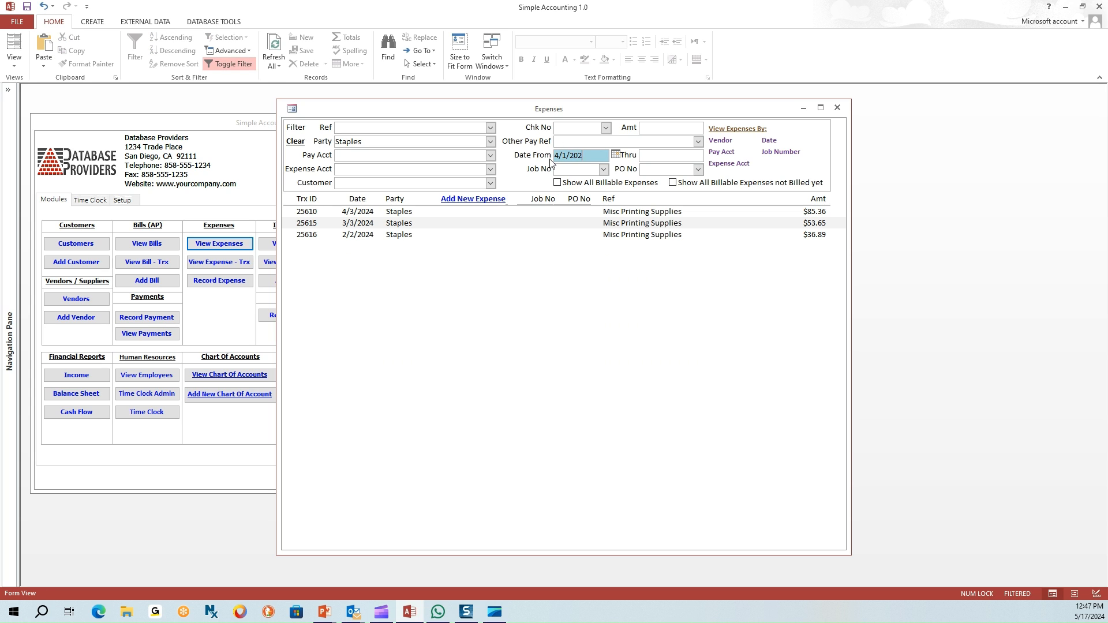
{"action": "key", "text": "Tab"}
{"action": "type", "text": "4/3"}
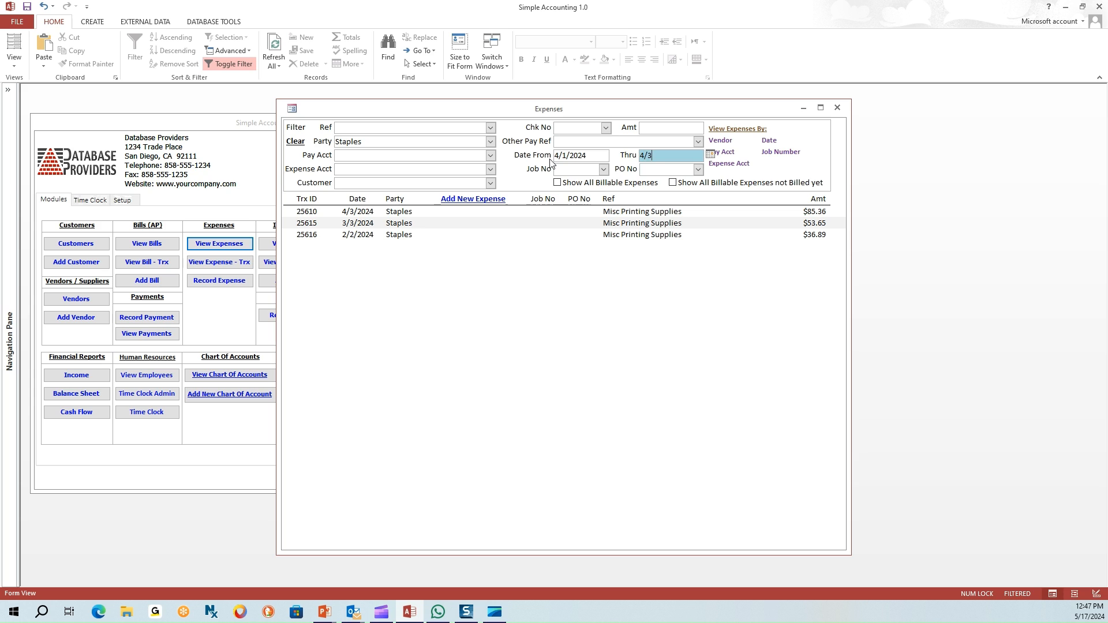
{"action": "type", "text": "0/2024"}
{"action": "key", "text": "Tab"}
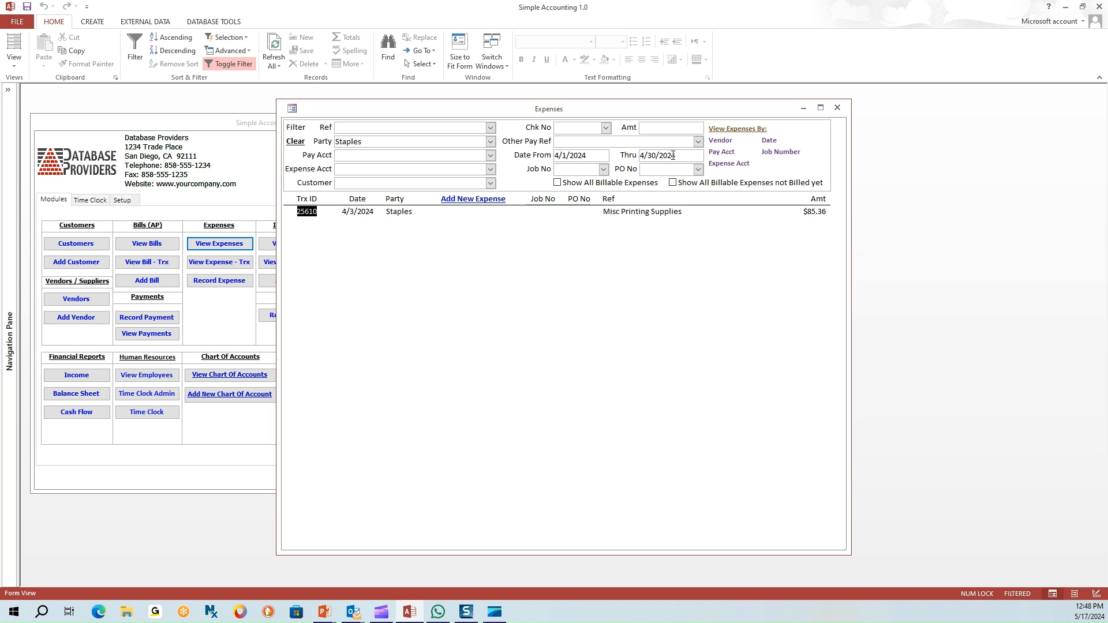
- Remove the start and end dates from the expense list's date range filter
{"action": "left_click", "coordinate": [589, 156]}
{"action": "left_click", "coordinate": [661, 156]}
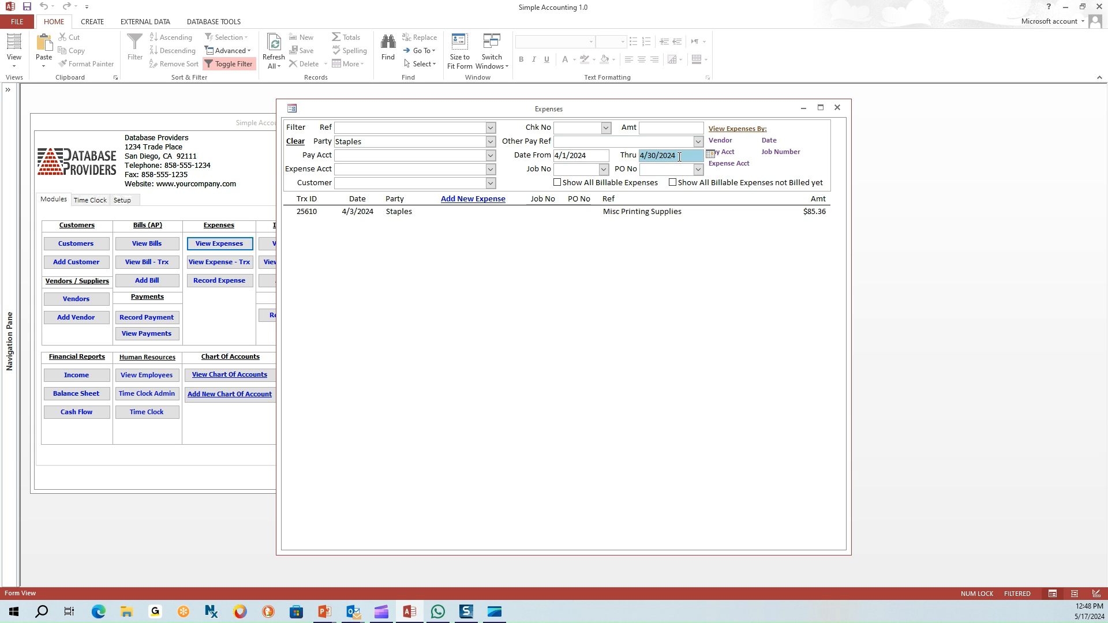
{"action": "left_click_drag", "start_coordinate": [679, 157], "coordinate": [638, 156]}
{"action": "key", "text": "Delete"}
{"action": "key", "text": "Return"}
{"action": "left_click", "coordinate": [538, 154]}
{"action": "key", "text": "Delete"}
{"action": "left_click", "coordinate": [573, 167]}
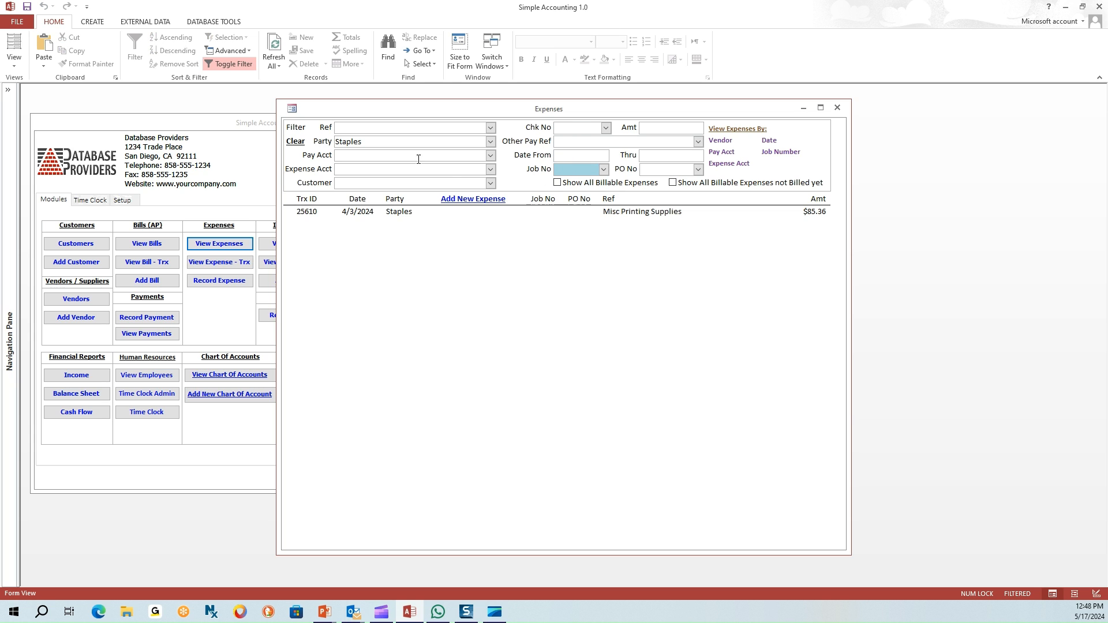
- Reselect Staples as the party to refresh the filtered list, then clear all filters
{"action": "left_click", "coordinate": [385, 143]}
{"action": "left_click", "coordinate": [489, 141]}
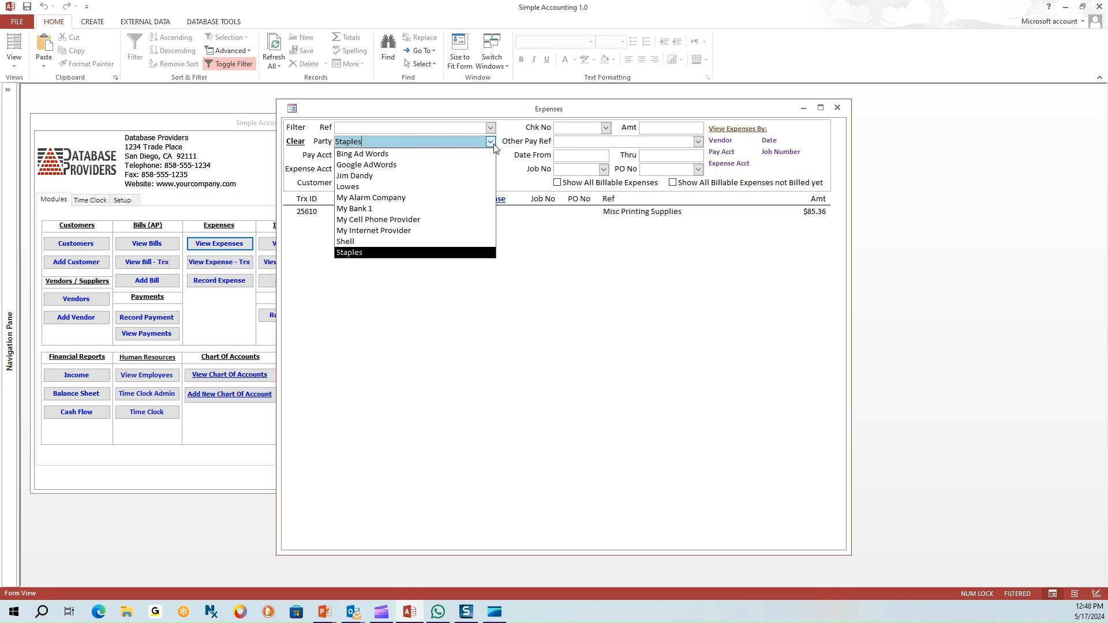
{"action": "left_click", "coordinate": [413, 253]}
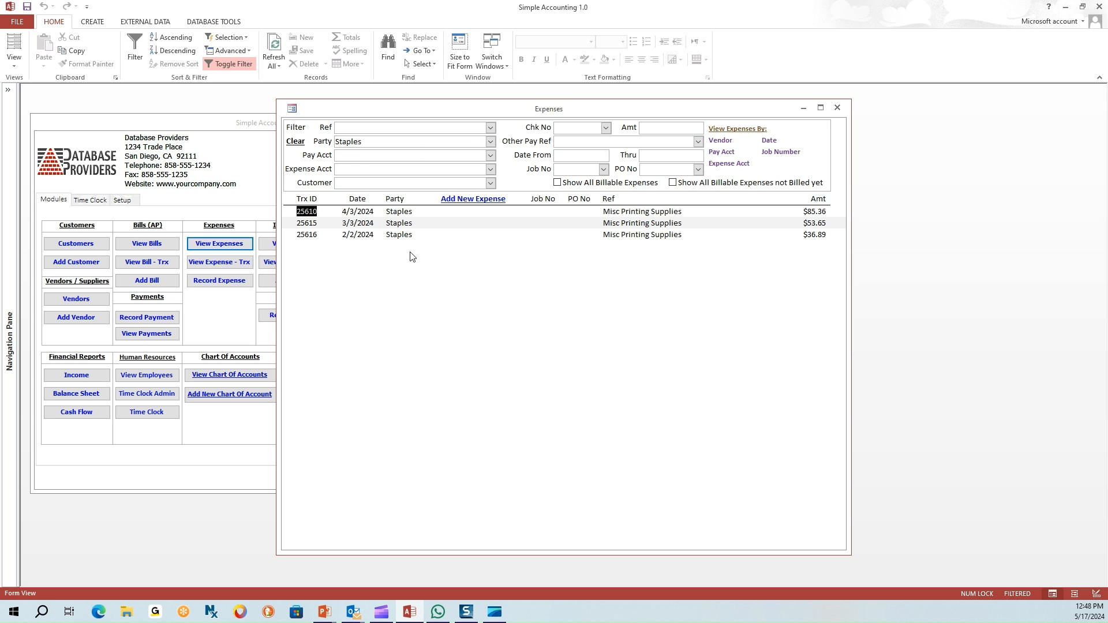
{"action": "left_click", "coordinate": [297, 142]}
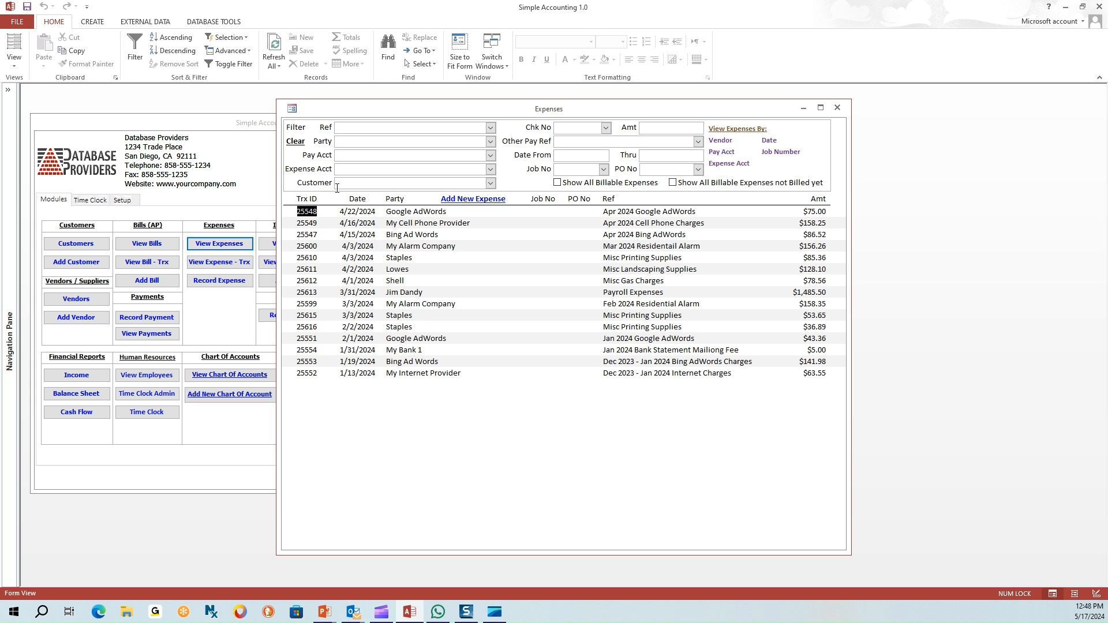
- Show all billable expenses and those not billed yet, then clear the filters
{"action": "left_click_drag", "start_coordinate": [345, 211], "coordinate": [373, 212]}
{"action": "left_click", "coordinate": [556, 183]}
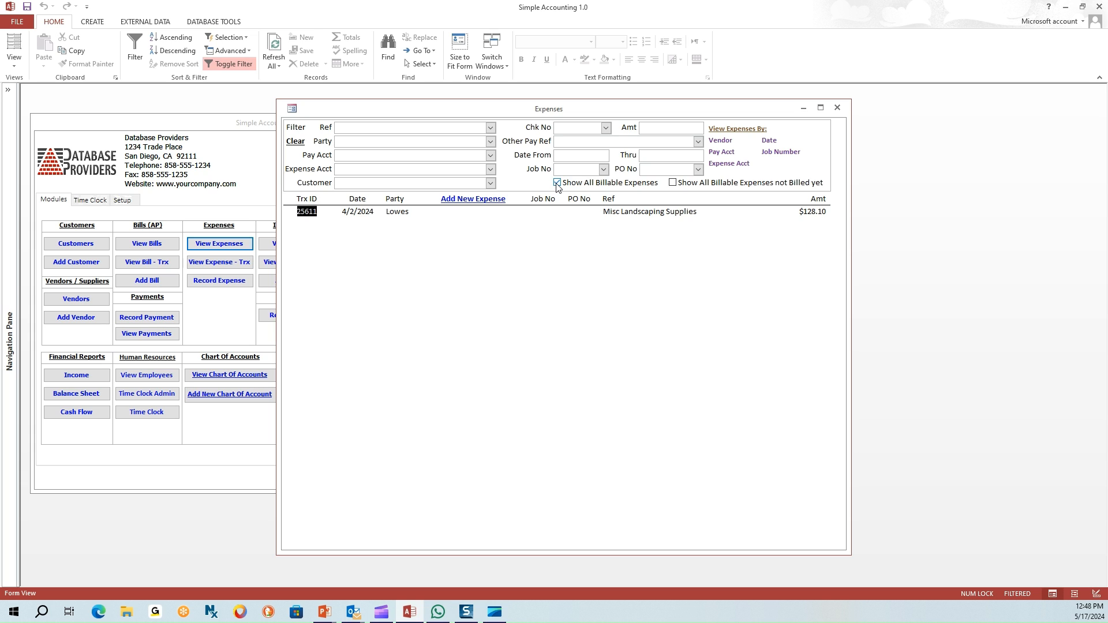
{"action": "left_click", "coordinate": [672, 183]}
{"action": "left_click", "coordinate": [295, 142]}
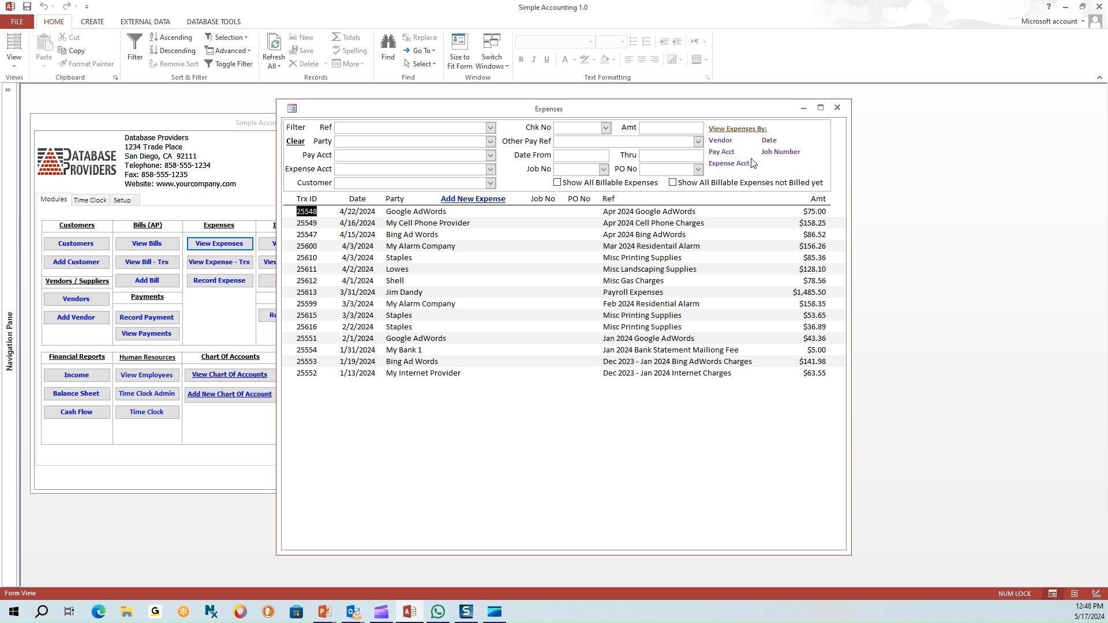
- Preview the expense report by vendor for 4/1/2024 through 4/30/2024, then close it
{"action": "left_click", "coordinate": [721, 143]}
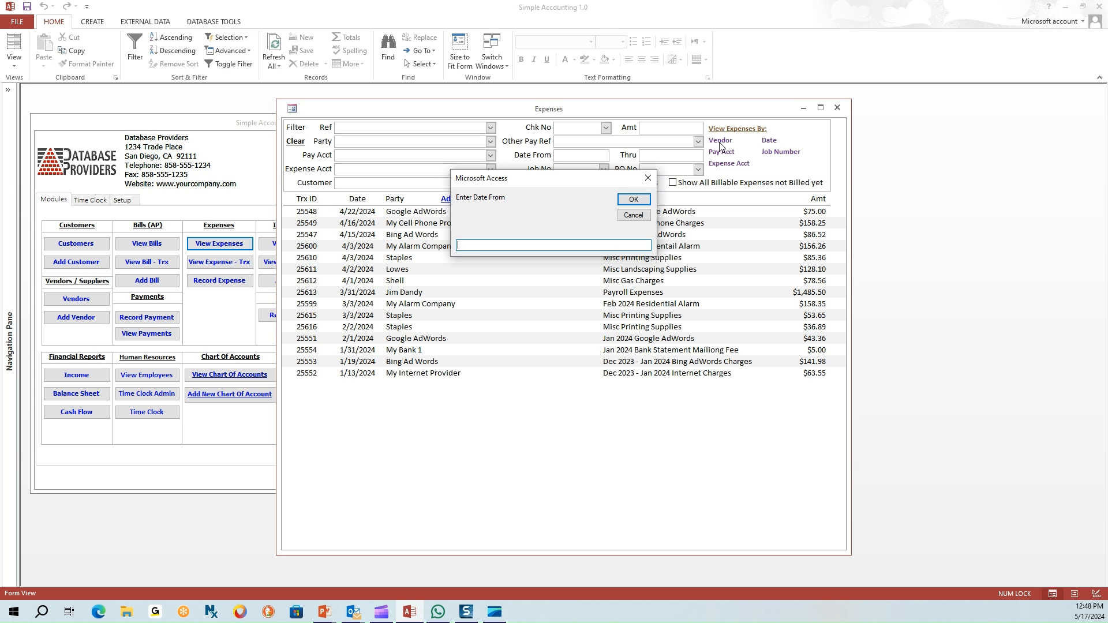
{"action": "type", "text": "4/1/2024"}
{"action": "key", "text": "Return"}
{"action": "type", "text": "4/30/2024"}
{"action": "key", "text": "Return"}
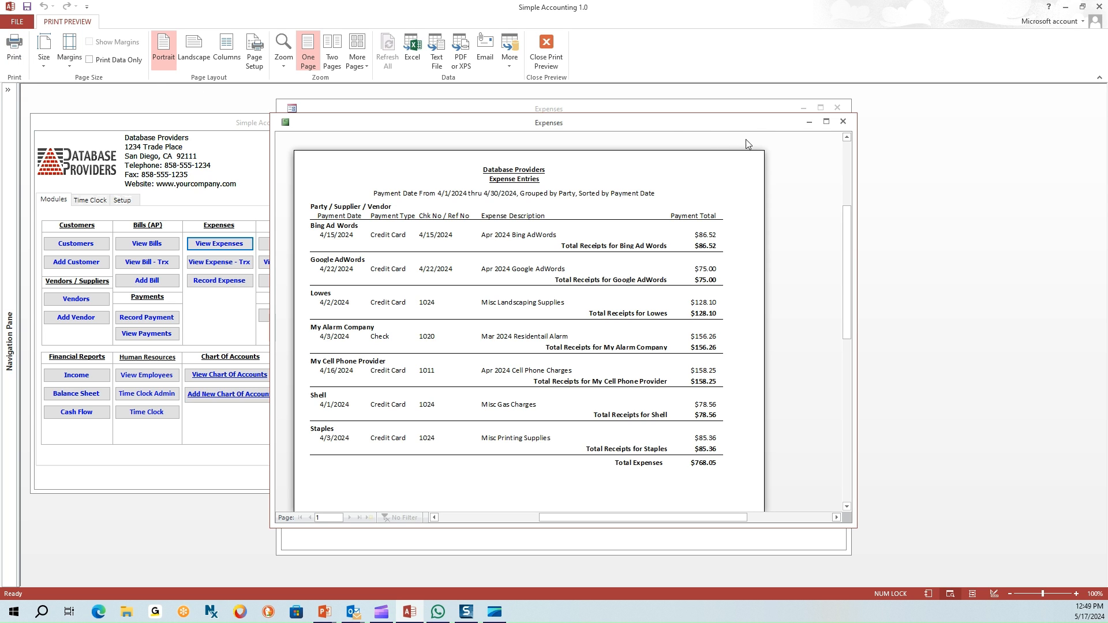
{"action": "left_click", "coordinate": [843, 122]}
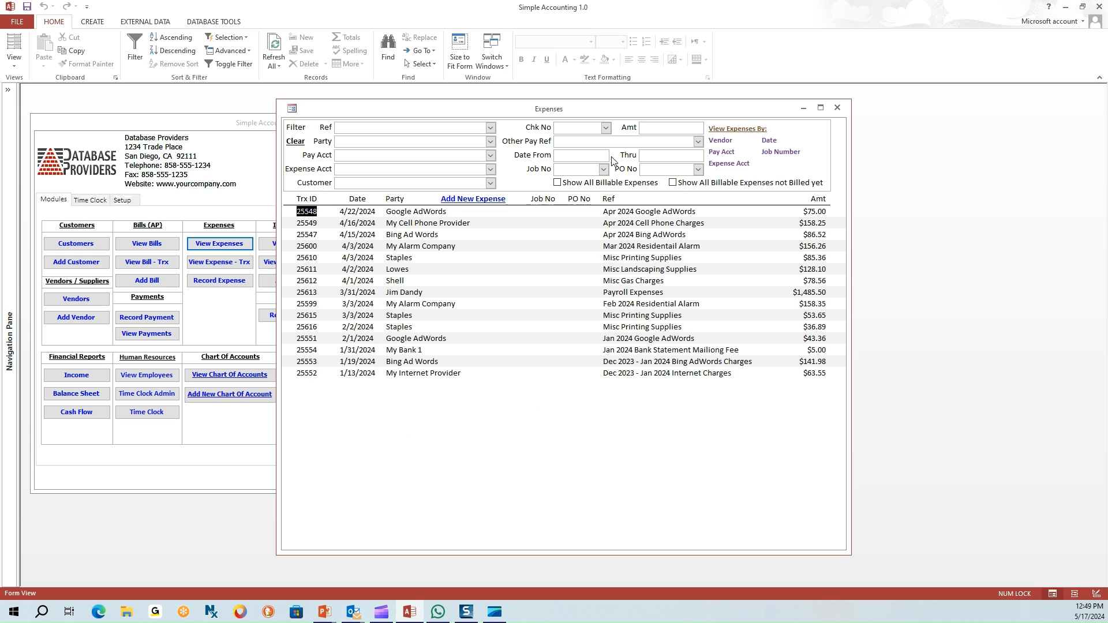
- Filter the expense list to dates from 4/1/2024 through 4/30/2024
{"action": "left_click", "coordinate": [575, 154]}
{"action": "type", "text": "4/1/2024"}
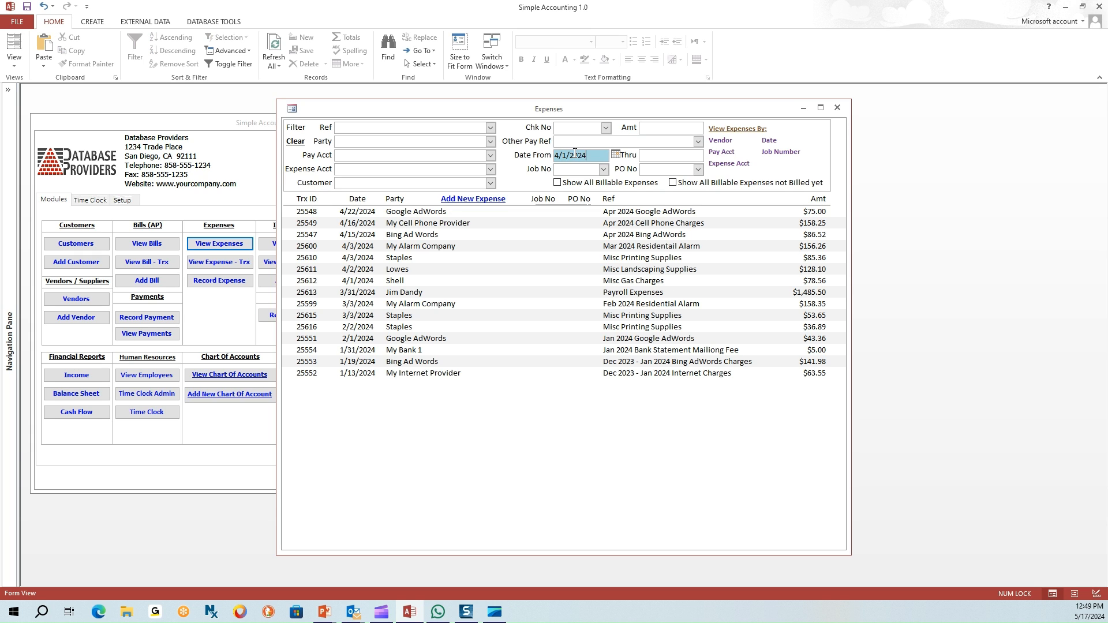
{"action": "left_click", "coordinate": [654, 157]}
{"action": "type", "text": "4/30/2024"}
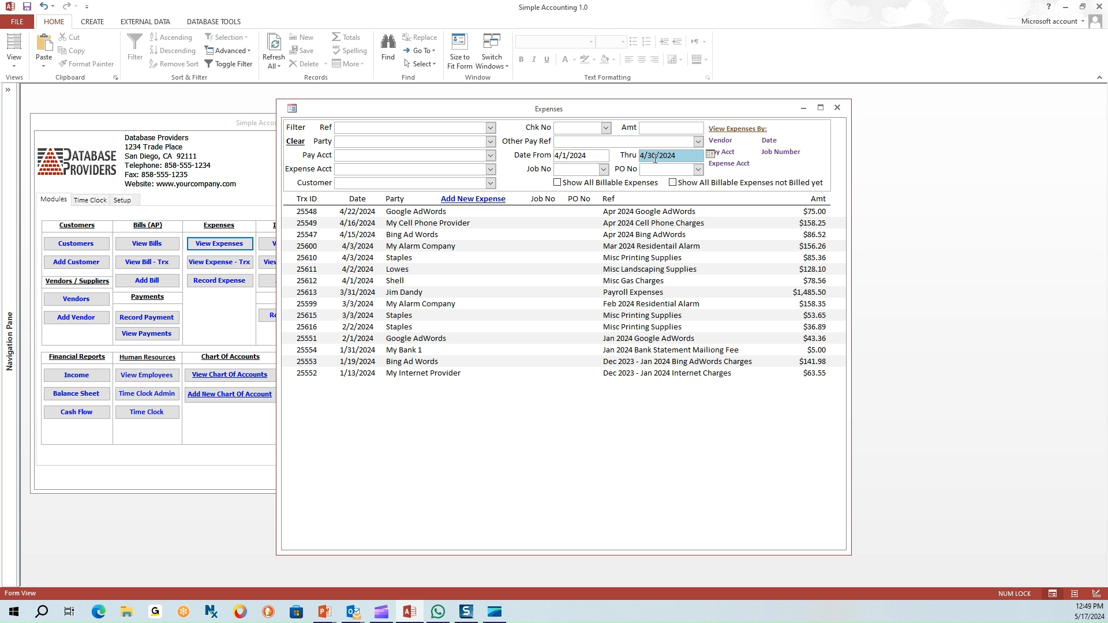
{"action": "key", "text": "Return"}
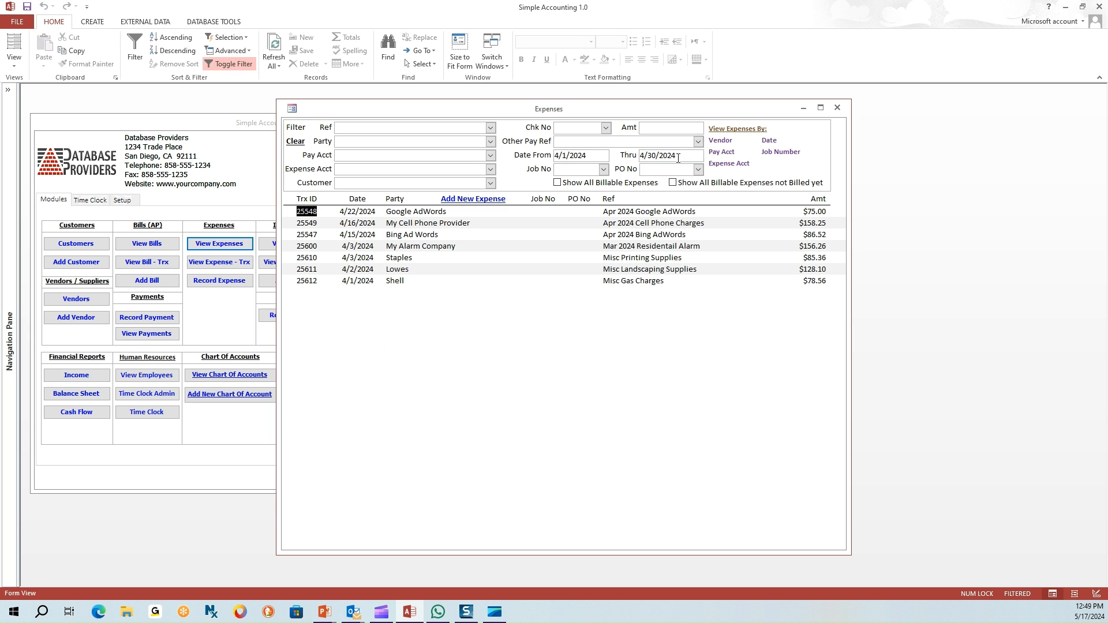
- Preview the expense reports by pay account and by expense account for the filtered dates, closing each one
{"action": "left_click", "coordinate": [721, 152]}
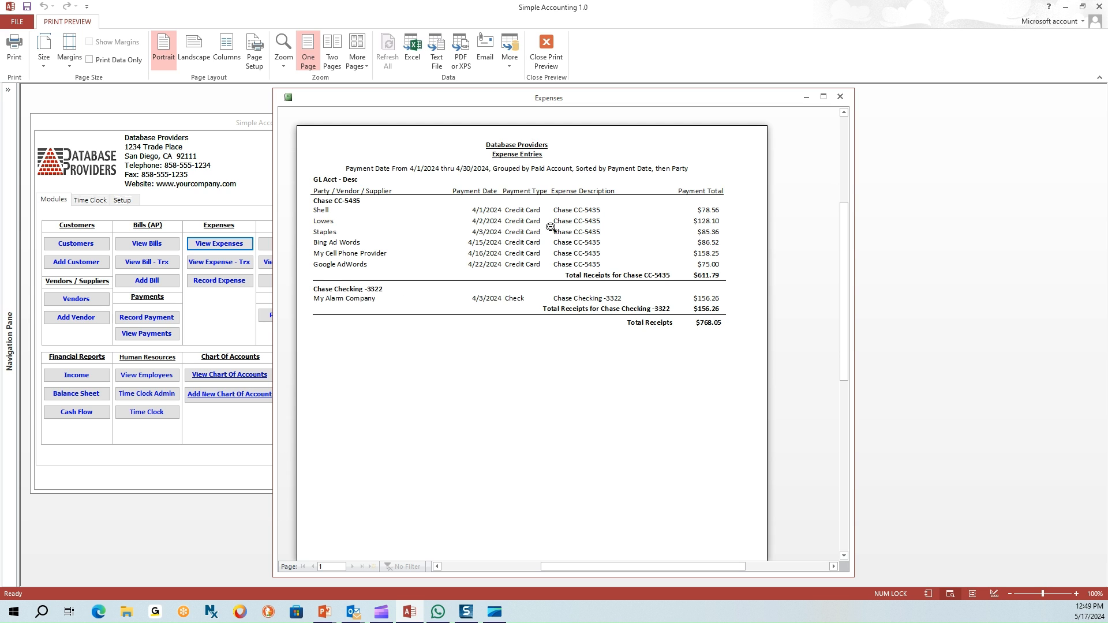
{"action": "left_click", "coordinate": [840, 97]}
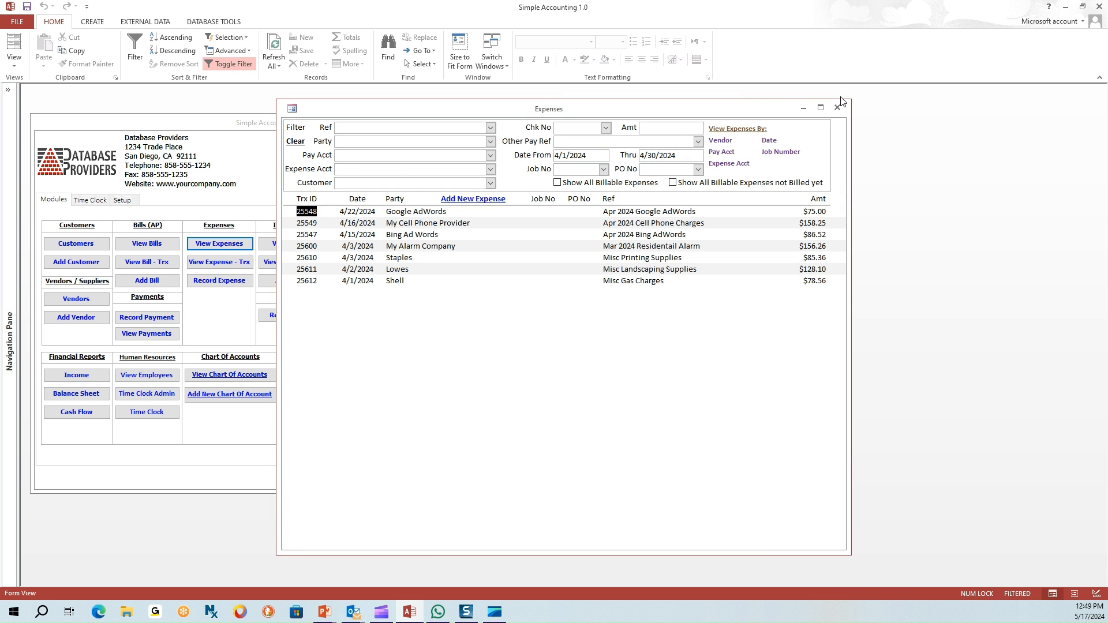
{"action": "left_click", "coordinate": [728, 164]}
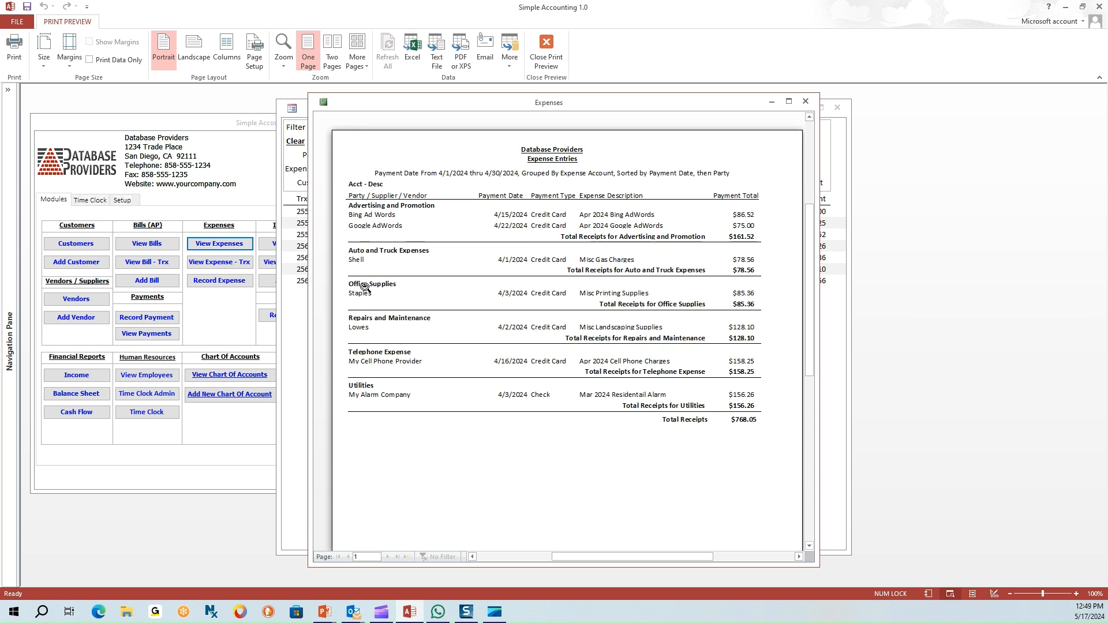
{"action": "left_click", "coordinate": [805, 102]}
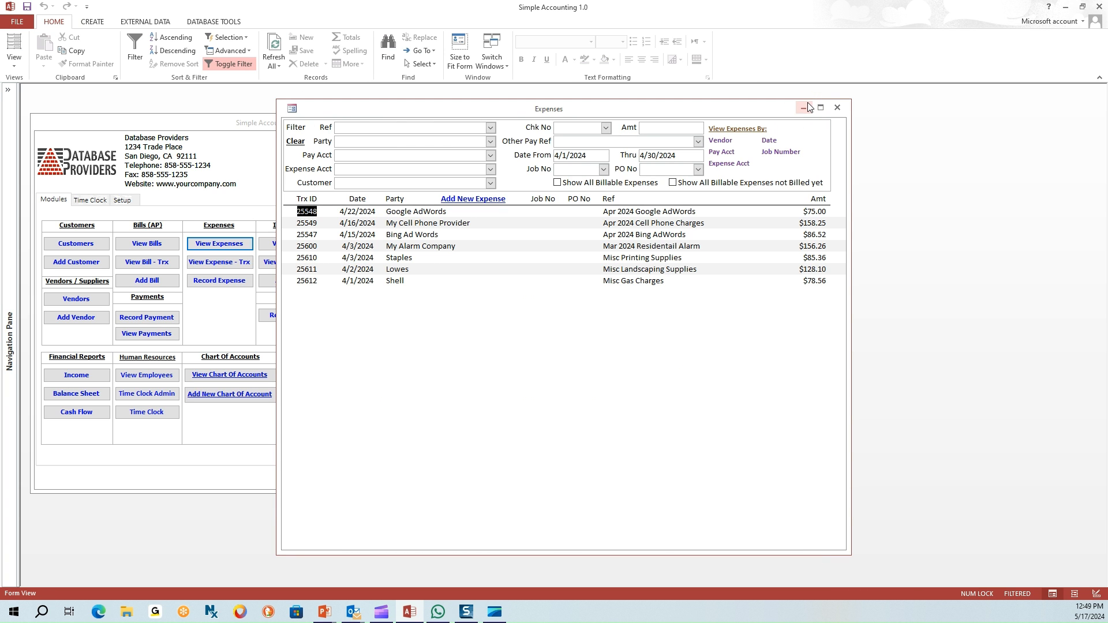
- Preview the expense reports by date and by job number, then close them and the expense list
{"action": "left_click", "coordinate": [770, 141]}
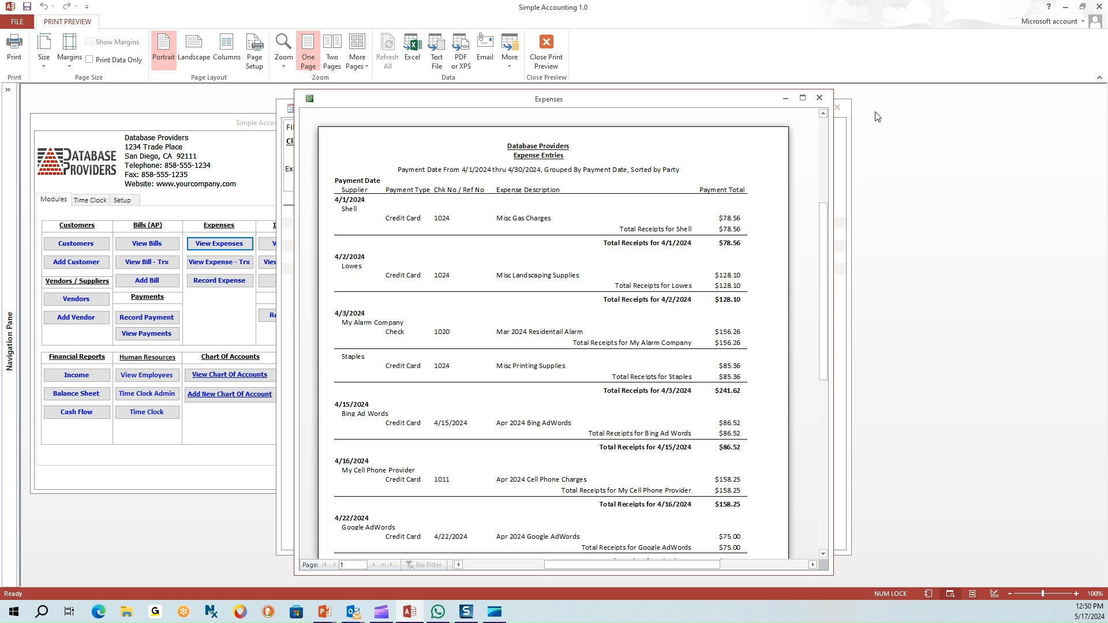
{"action": "left_click", "coordinate": [819, 97]}
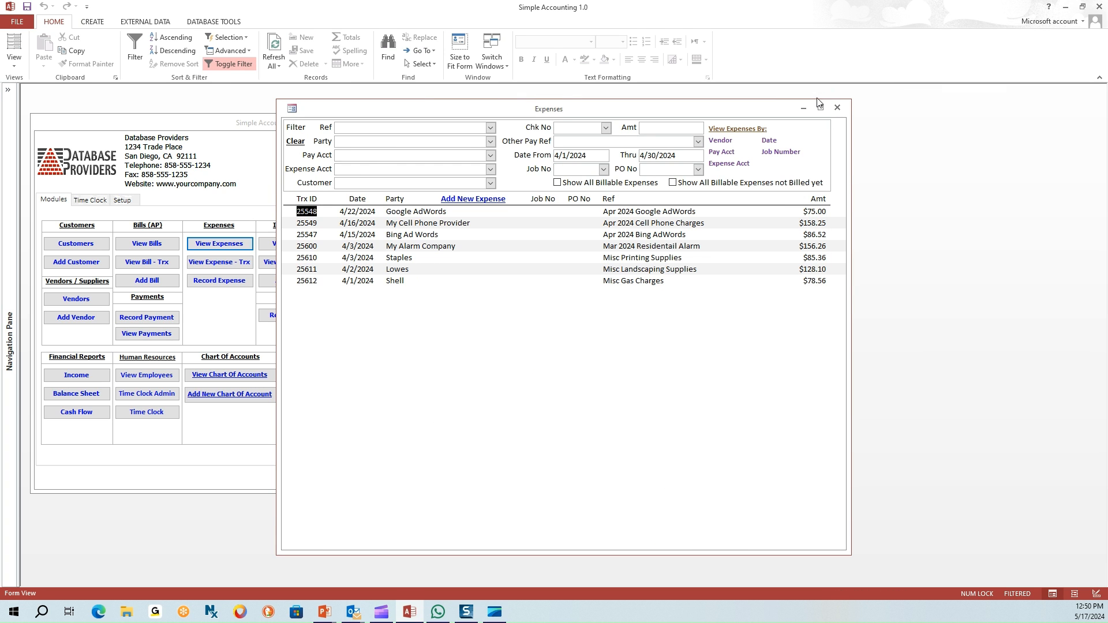
{"action": "left_click", "coordinate": [780, 153]}
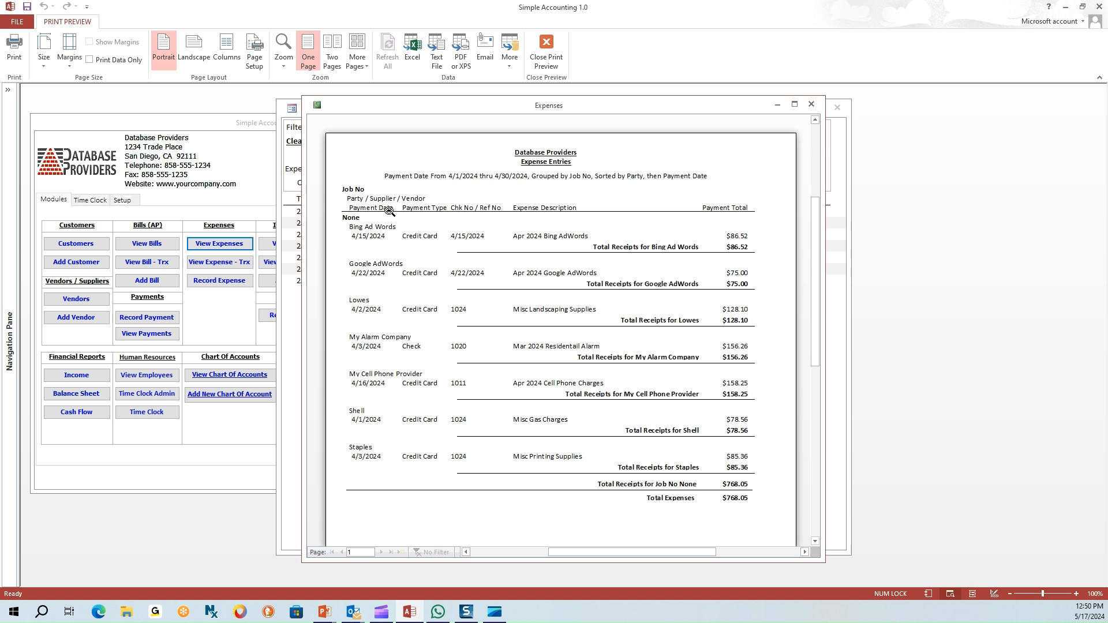
{"action": "left_click", "coordinate": [812, 105]}
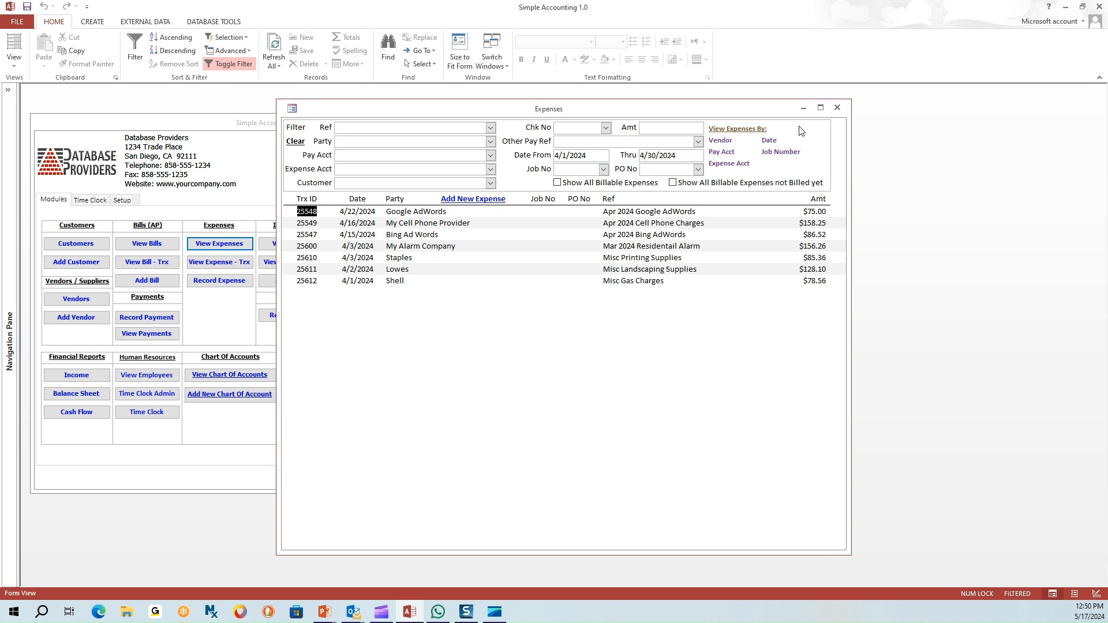
{"action": "left_click", "coordinate": [838, 108]}
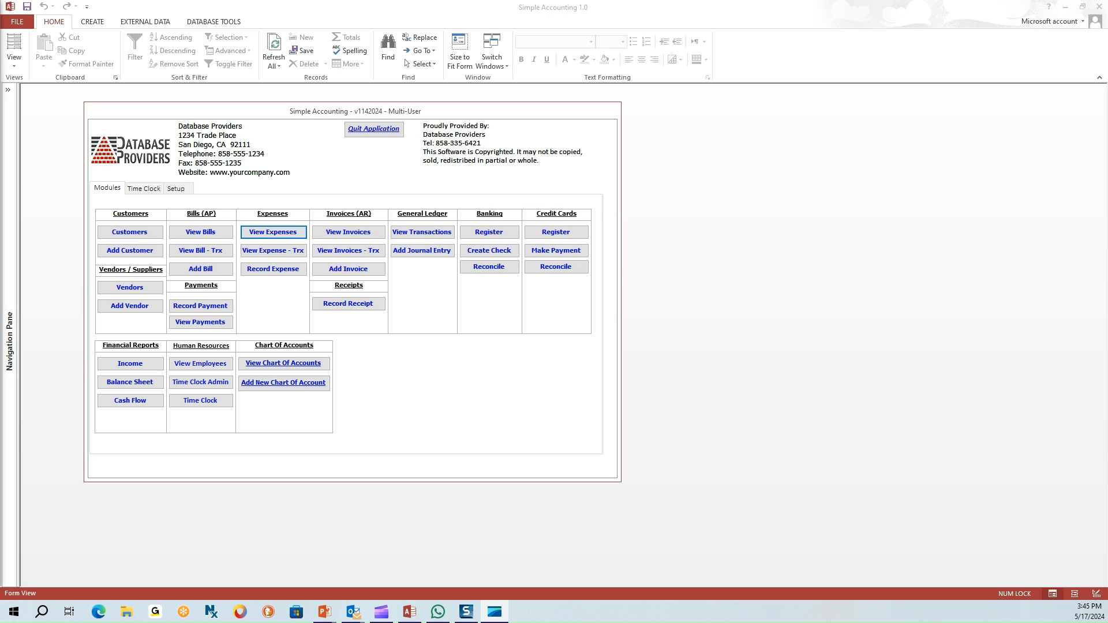
- Open the list of recorded expenses and filter it by the party Staples
{"action": "left_click", "coordinate": [272, 233]}
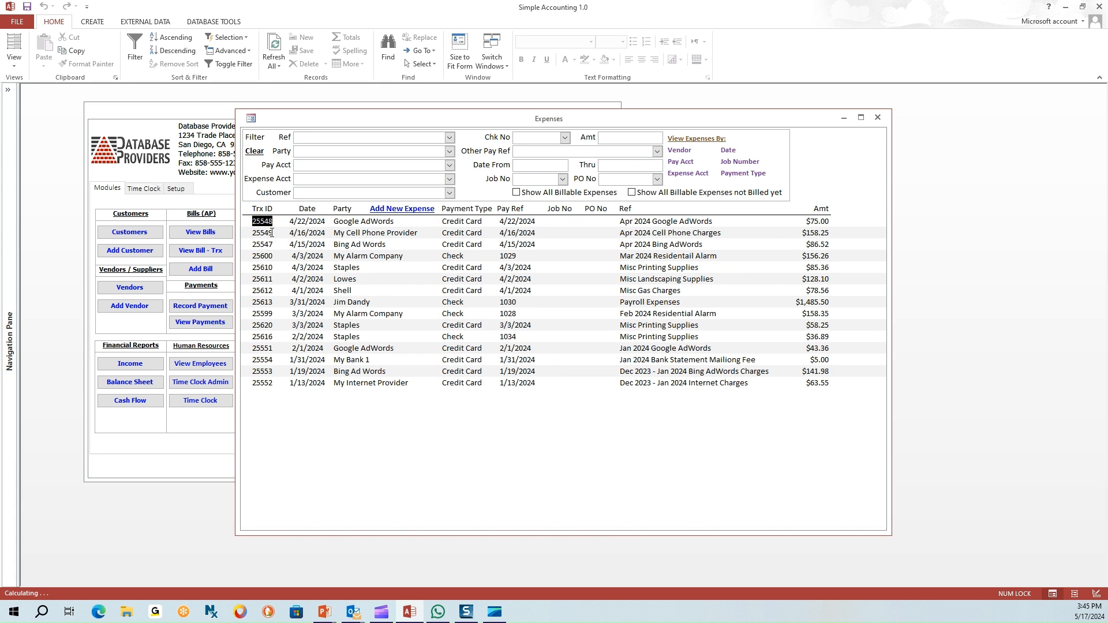
{"action": "left_click", "coordinate": [320, 152]}
{"action": "type", "text": "staples"}
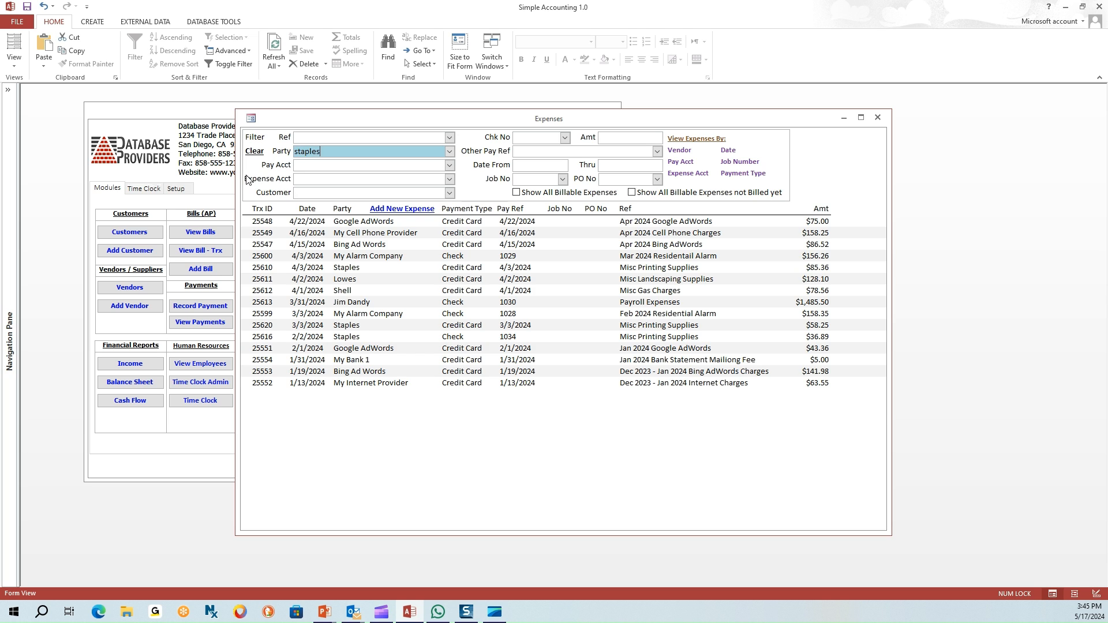
{"action": "key", "text": "Return"}
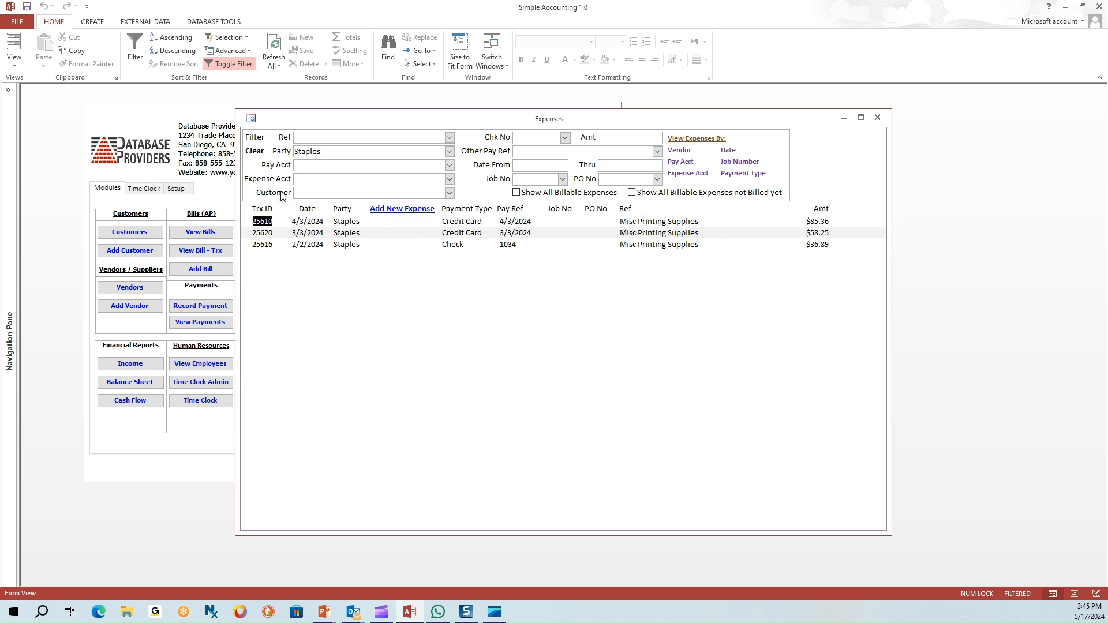
- Open the 3/3/2024 Staples expense for Misc Printing Supplies and delete its record
{"action": "double_click", "coordinate": [344, 235]}
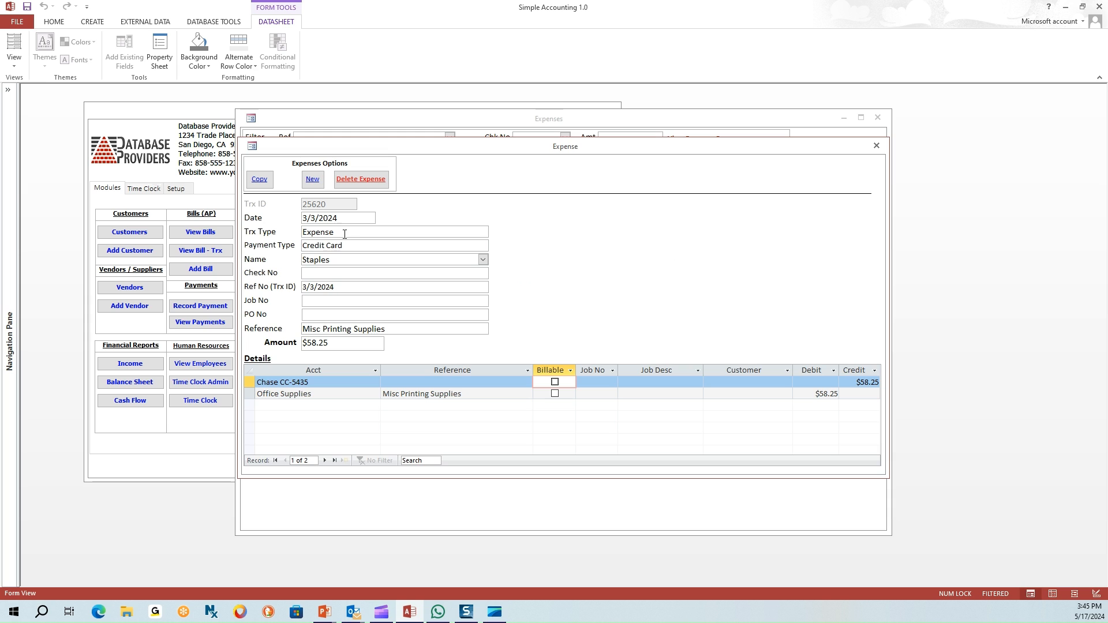
{"action": "left_click", "coordinate": [361, 179]}
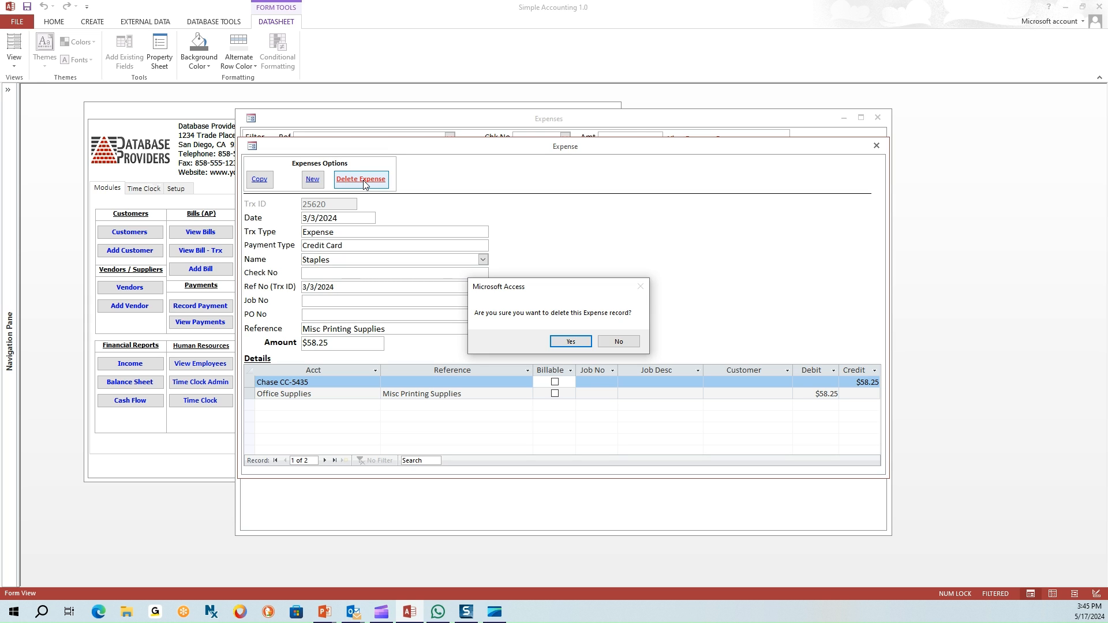
{"action": "left_click", "coordinate": [568, 342]}
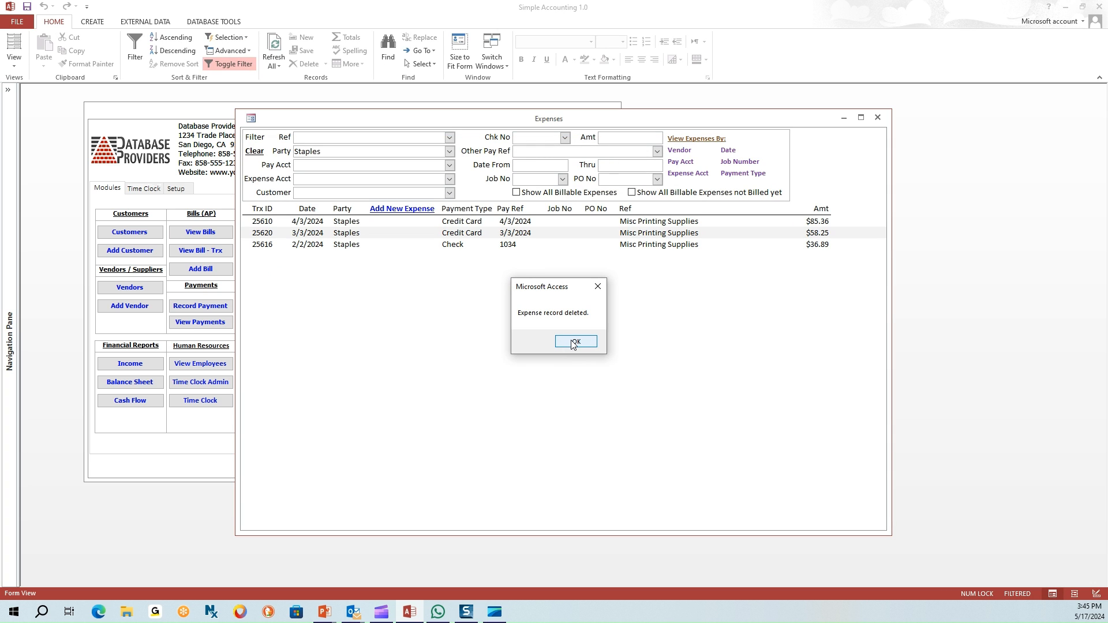
{"action": "left_click", "coordinate": [575, 343]}
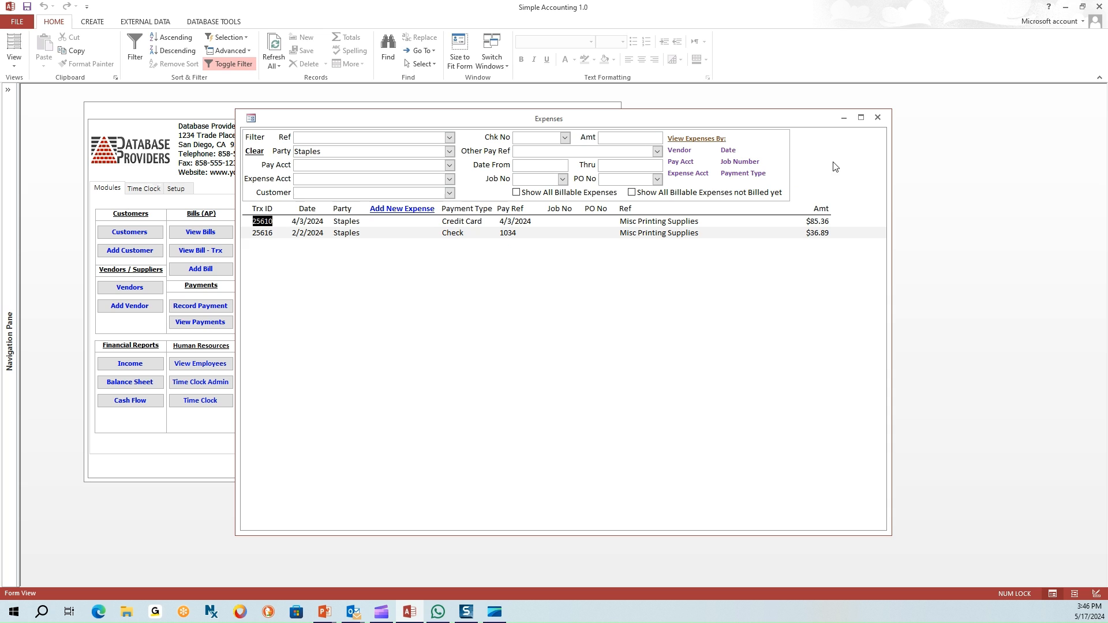
- Close and reopen the recorded expenses list, and filter it by the party Staples
{"action": "left_click", "coordinate": [878, 118]}
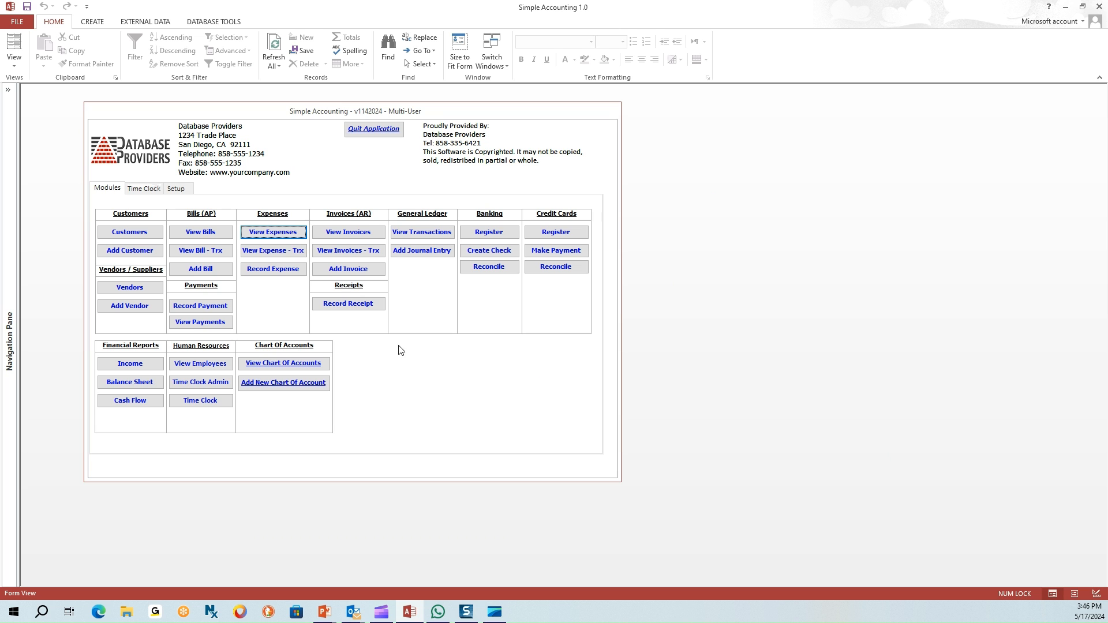
{"action": "left_click", "coordinate": [273, 232]}
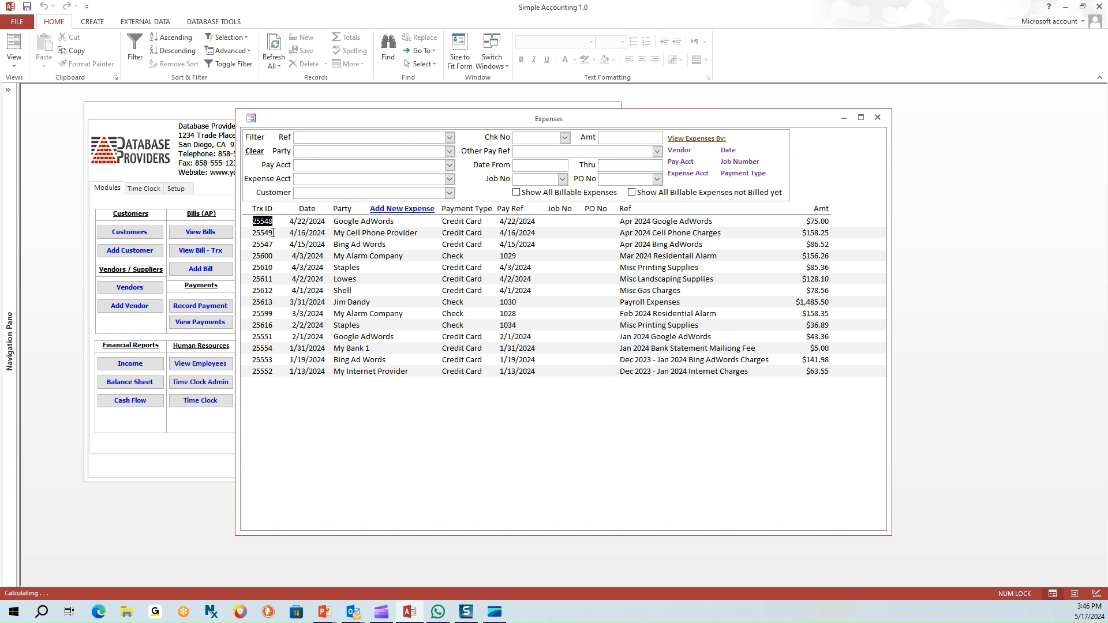
{"action": "left_click", "coordinate": [298, 151]}
{"action": "type", "text": "staples"}
{"action": "key", "text": "Return"}
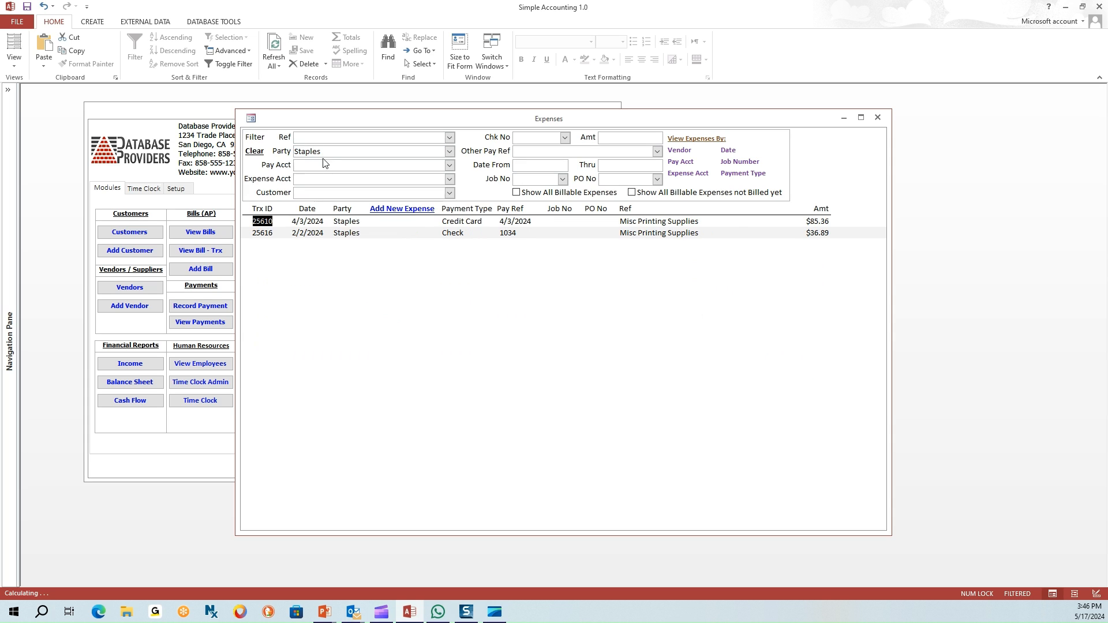
- Copy the 4/3/2024 Staples expense into a new credit card expense with 3/3/2024 as both payment date and reference number
{"action": "double_click", "coordinate": [348, 223]}
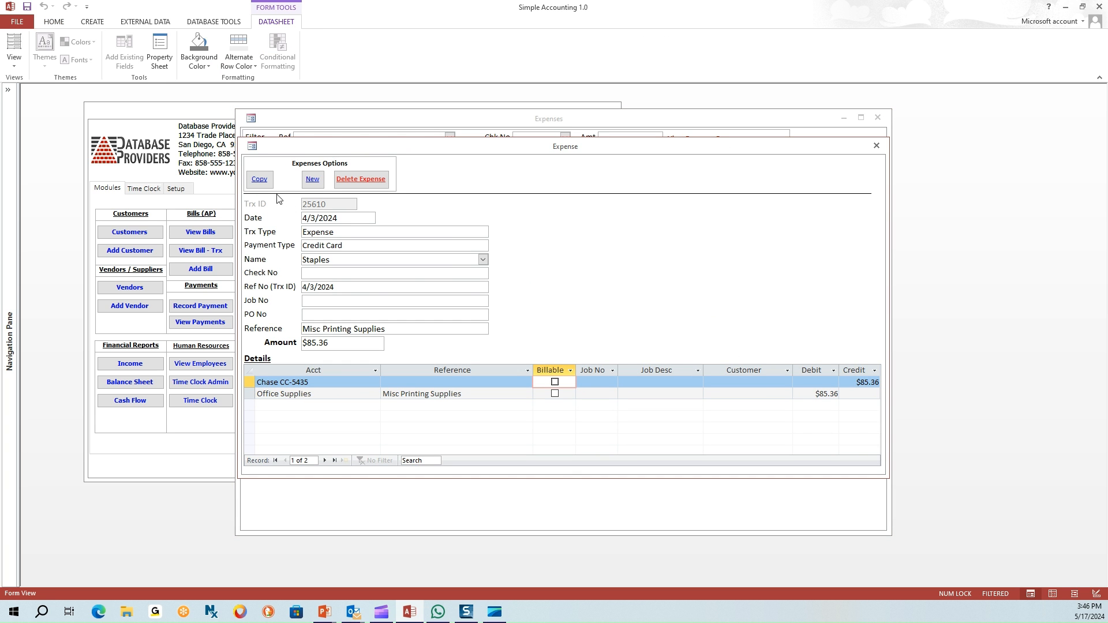
{"action": "left_click", "coordinate": [259, 180]}
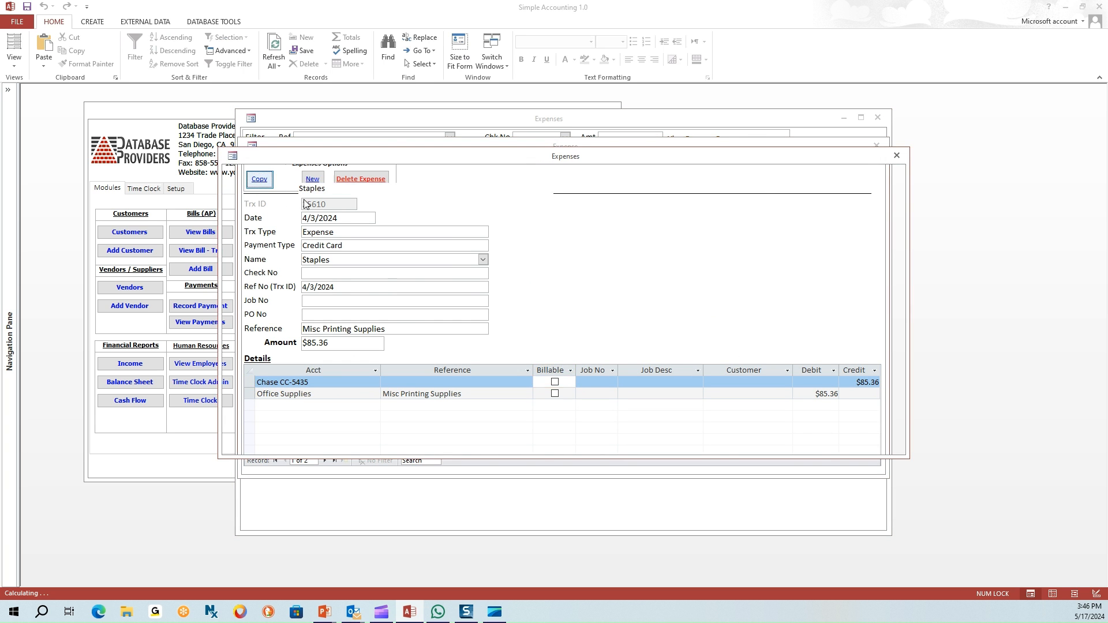
{"action": "left_click", "coordinate": [646, 344]}
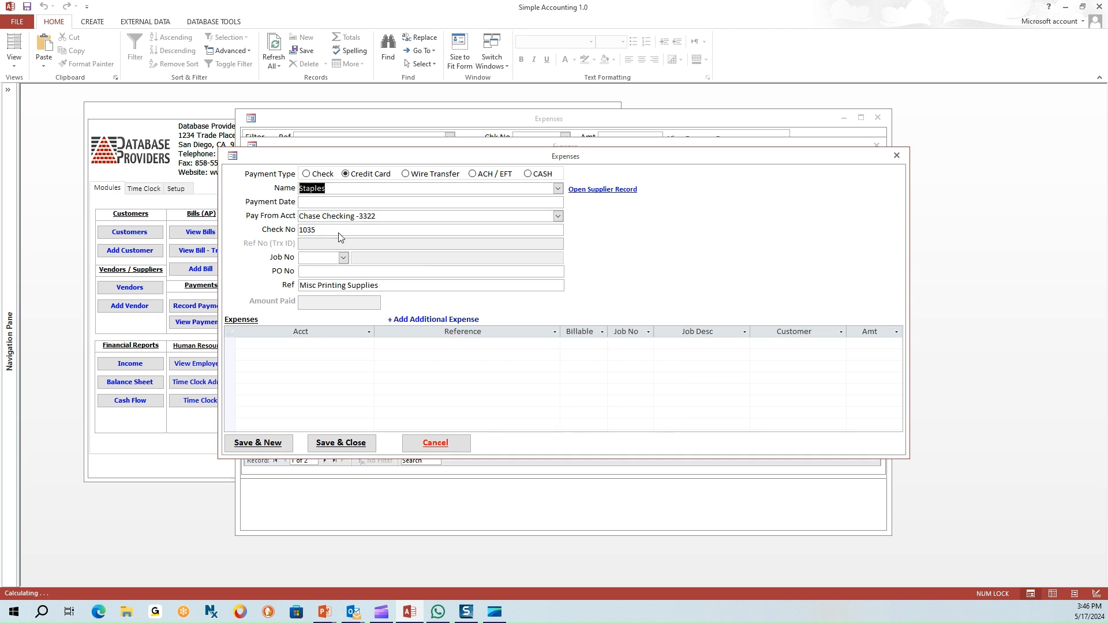
{"action": "left_click", "coordinate": [326, 205]}
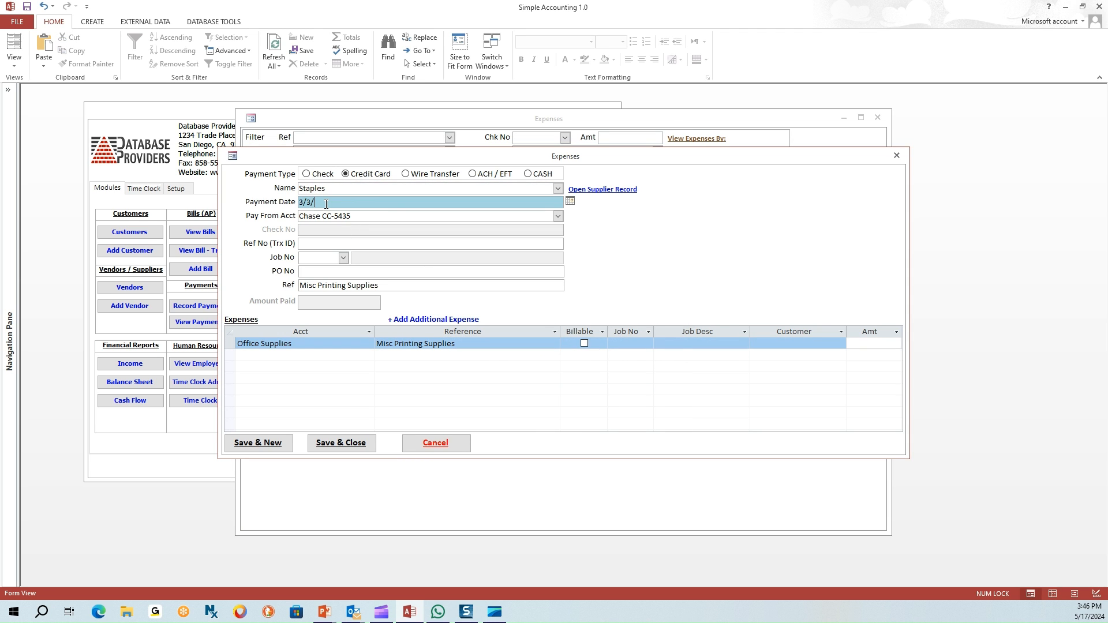
{"action": "left_click_drag", "start_coordinate": [333, 200], "coordinate": [299, 202]}
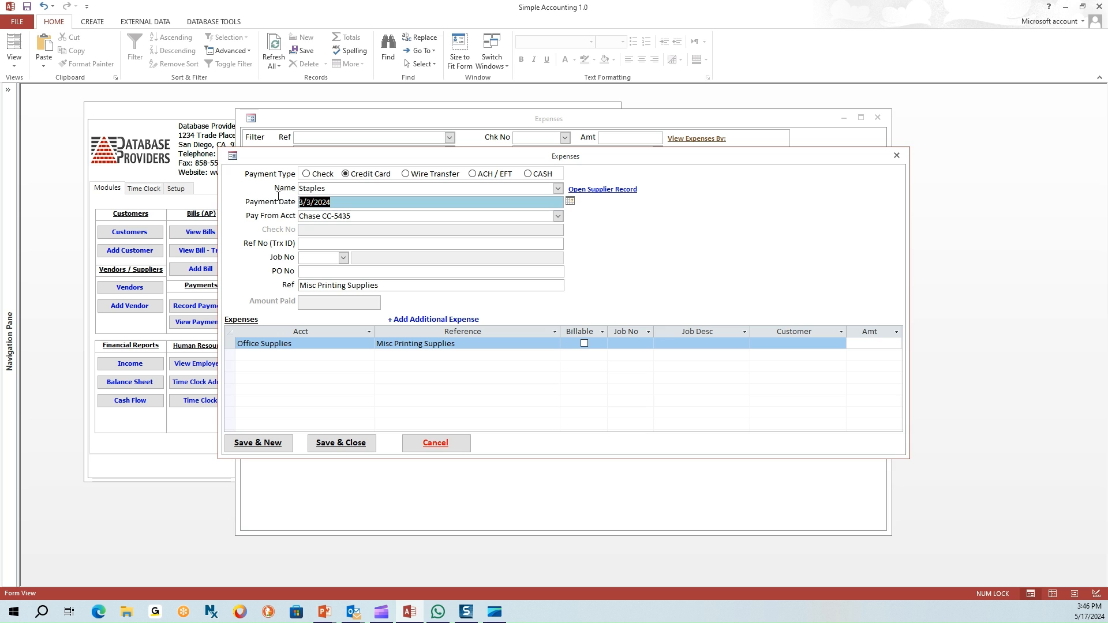
{"action": "left_click", "coordinate": [312, 243]}
{"action": "key", "text": "ctrl+v"}
- Set the copied expense's Office Supplies amount to 58.58, save it, and close the expense list
{"action": "left_click", "coordinate": [872, 344]}
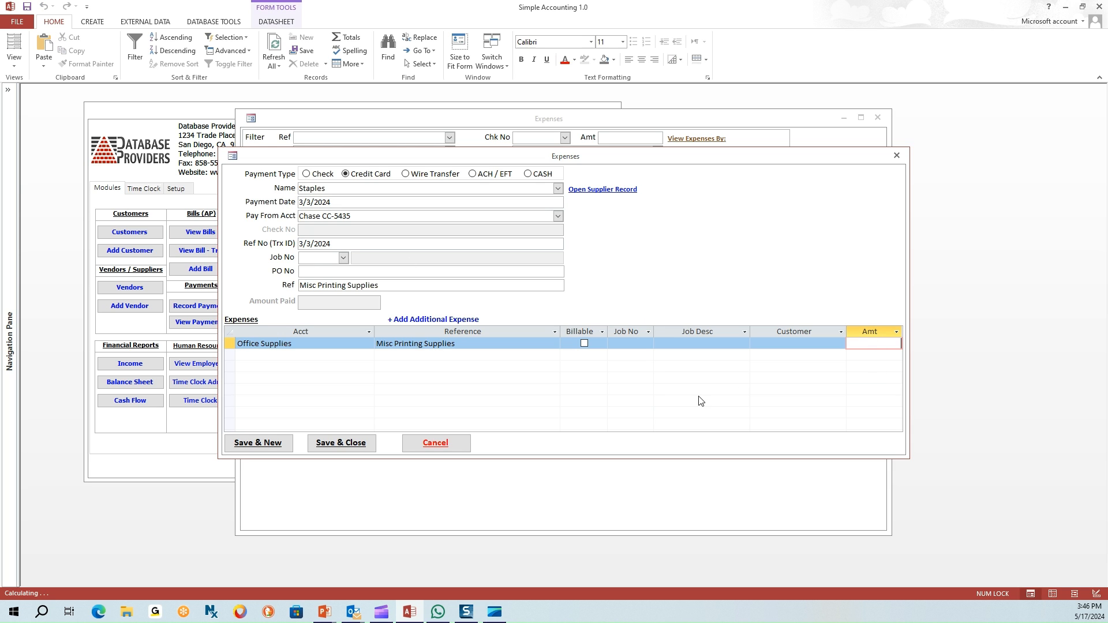
{"action": "type", "text": "58.58"}
{"action": "key", "text": "Tab"}
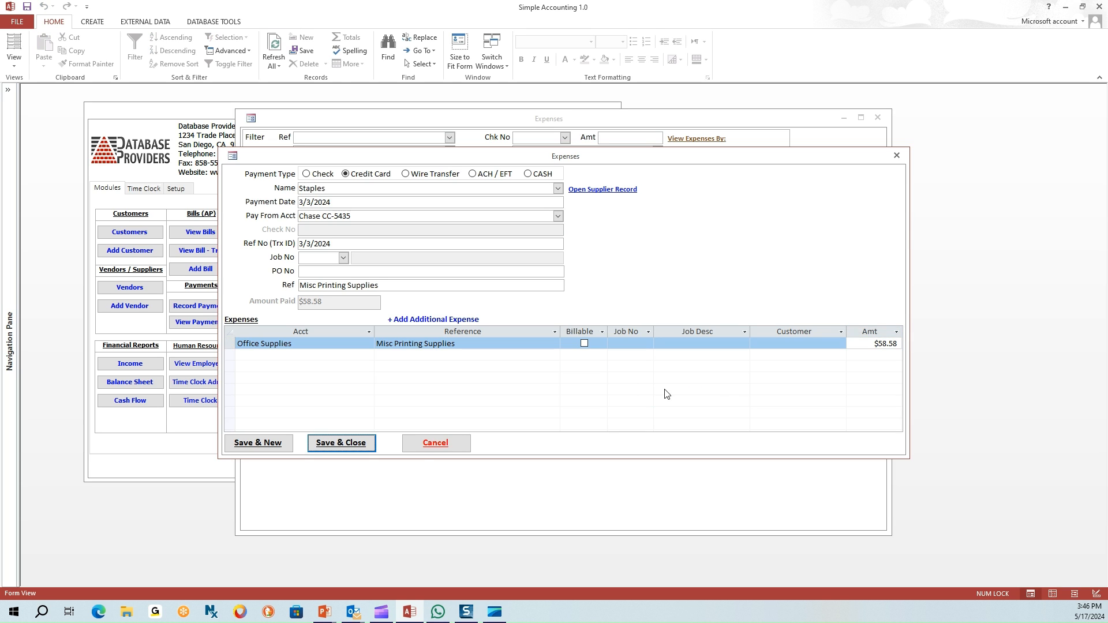
{"action": "left_click", "coordinate": [345, 445]}
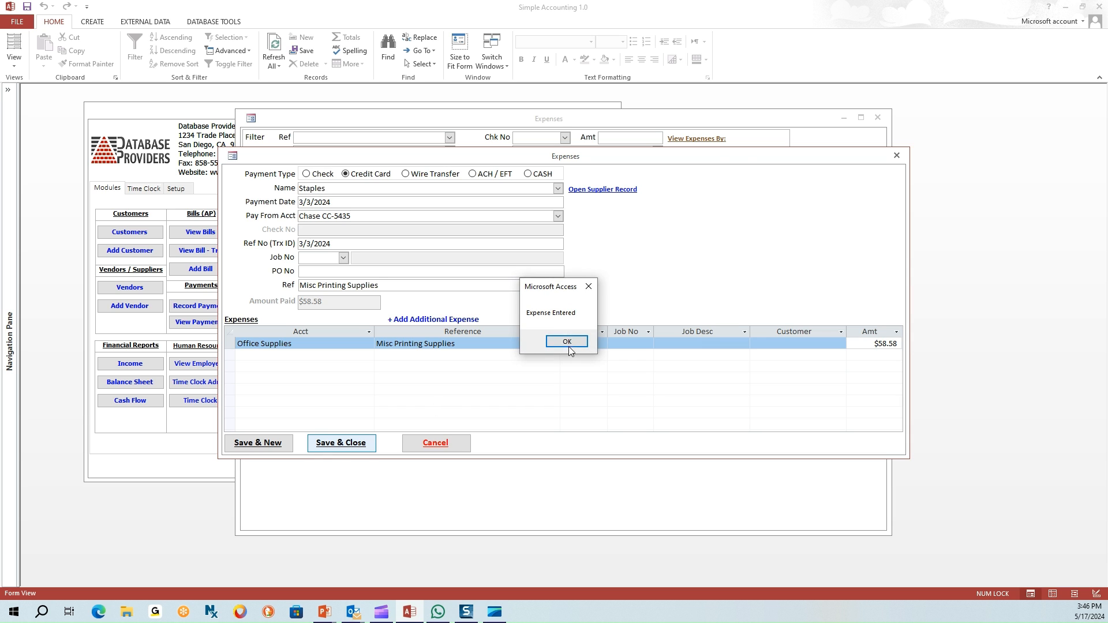
{"action": "left_click", "coordinate": [568, 341]}
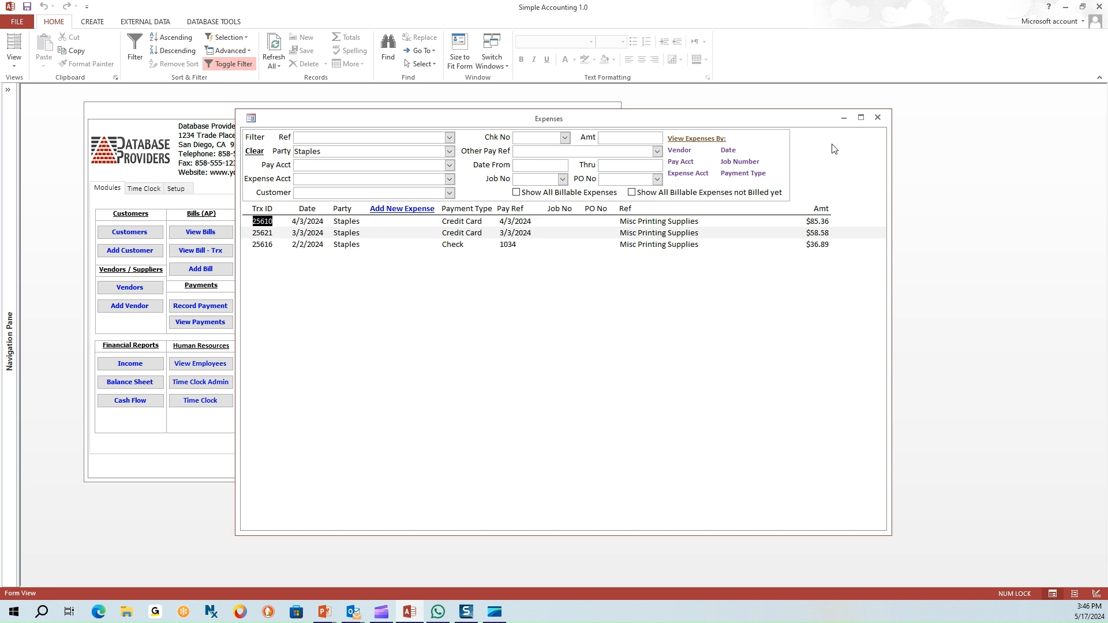
{"action": "left_click", "coordinate": [877, 118]}
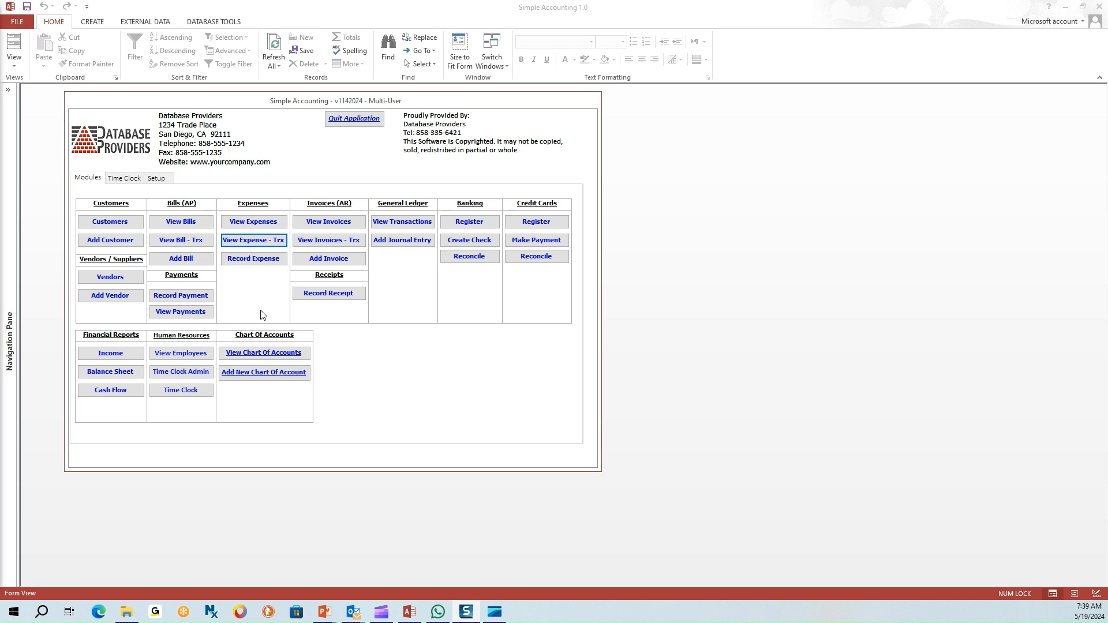
- Open the expense transactions view and examine its filter fields, including customer, user, check number, payment type, accounts and amount
{"action": "left_click", "coordinate": [249, 242]}
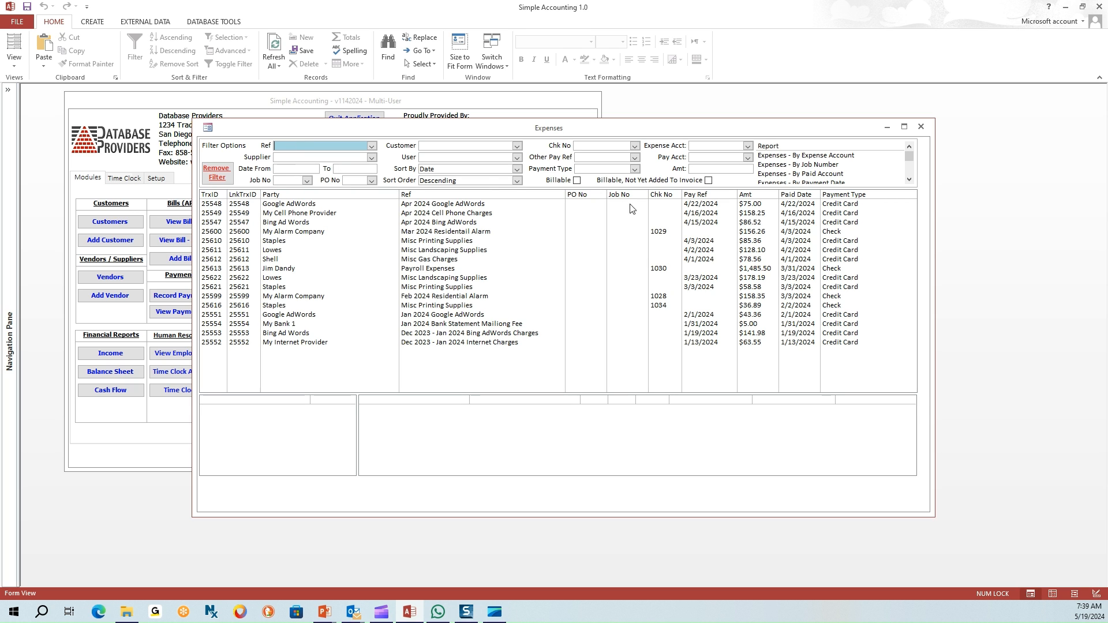
{"action": "left_click", "coordinate": [756, 205]}
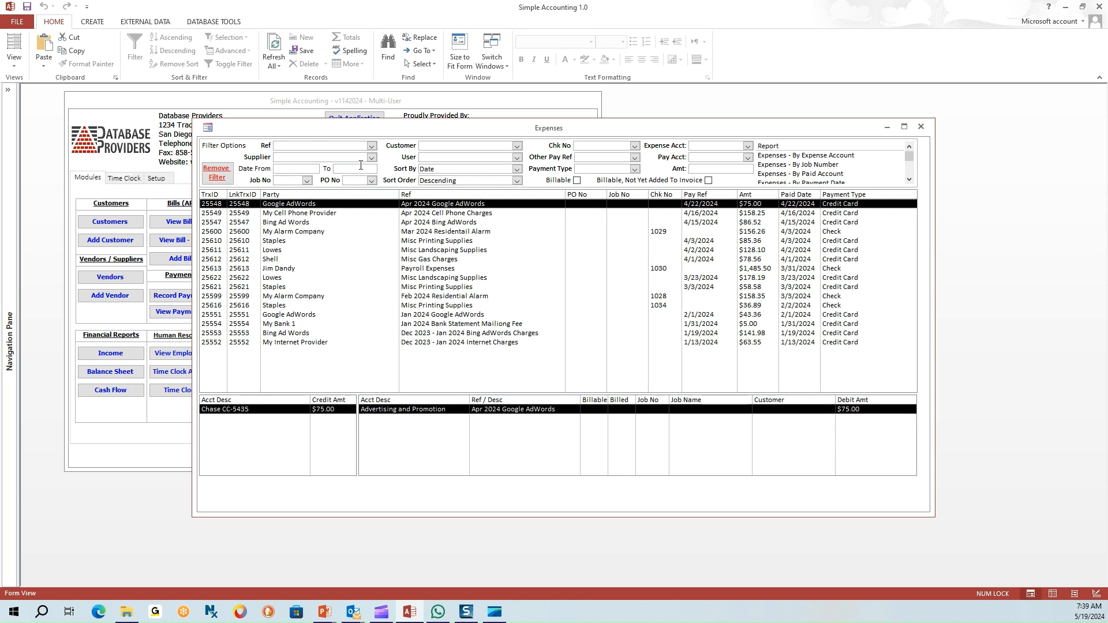
{"action": "left_click", "coordinate": [479, 145]}
{"action": "key", "text": "Tab"}
{"action": "key", "text": "Tab"}
{"action": "key", "text": "Tab"}
{"action": "key", "text": "Tab"}
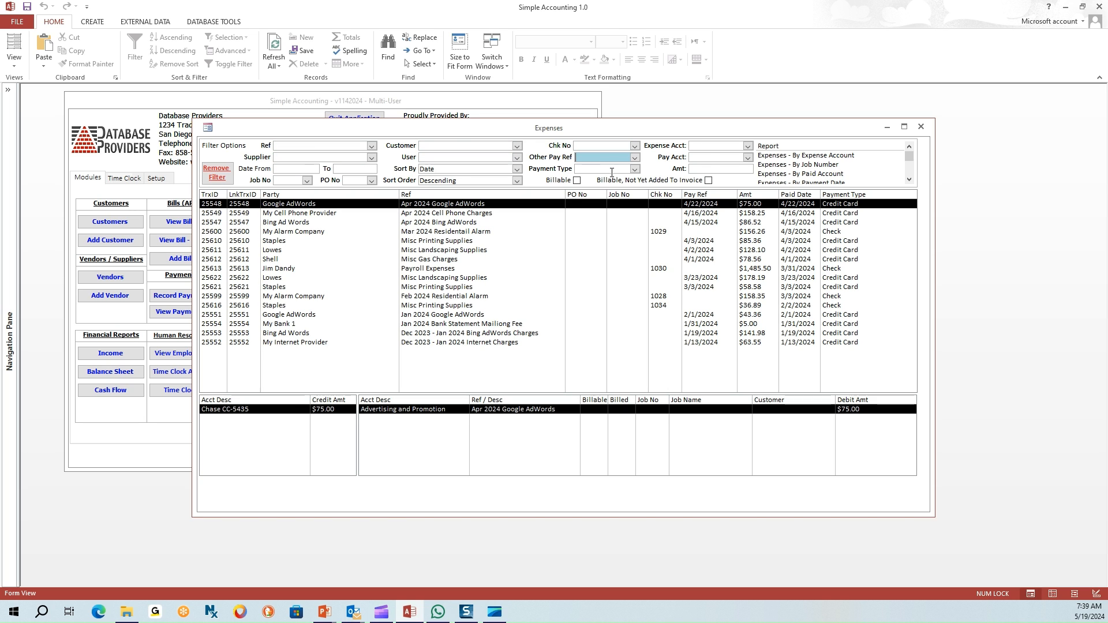
{"action": "key", "text": "Tab"}
{"action": "key", "text": "Tab"}
{"action": "key", "text": "Tab"}
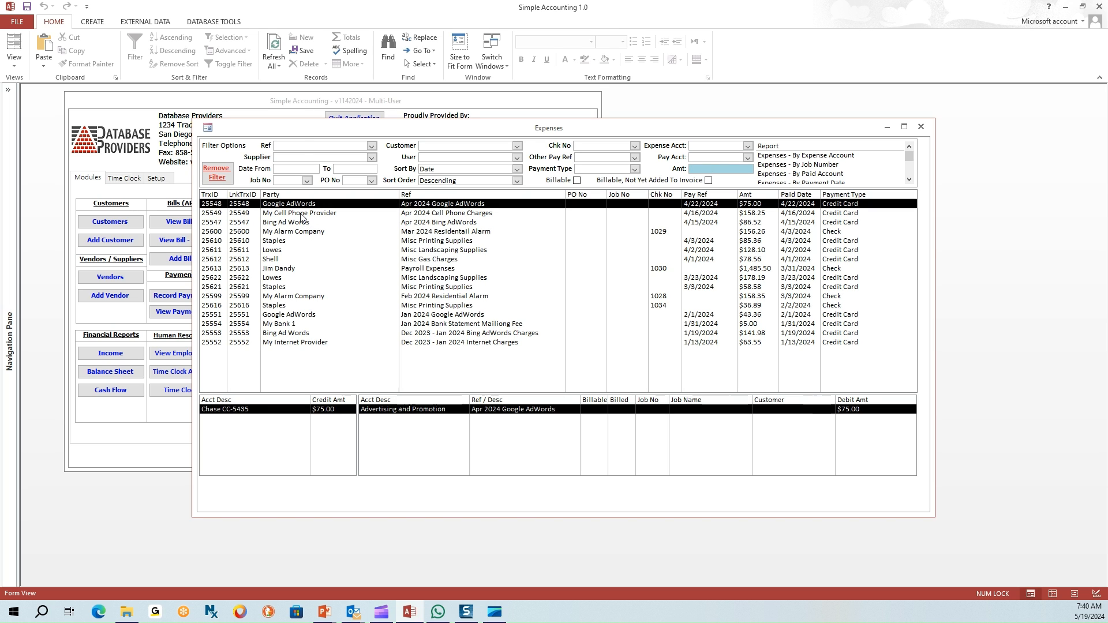
{"action": "left_click", "coordinate": [435, 157]}
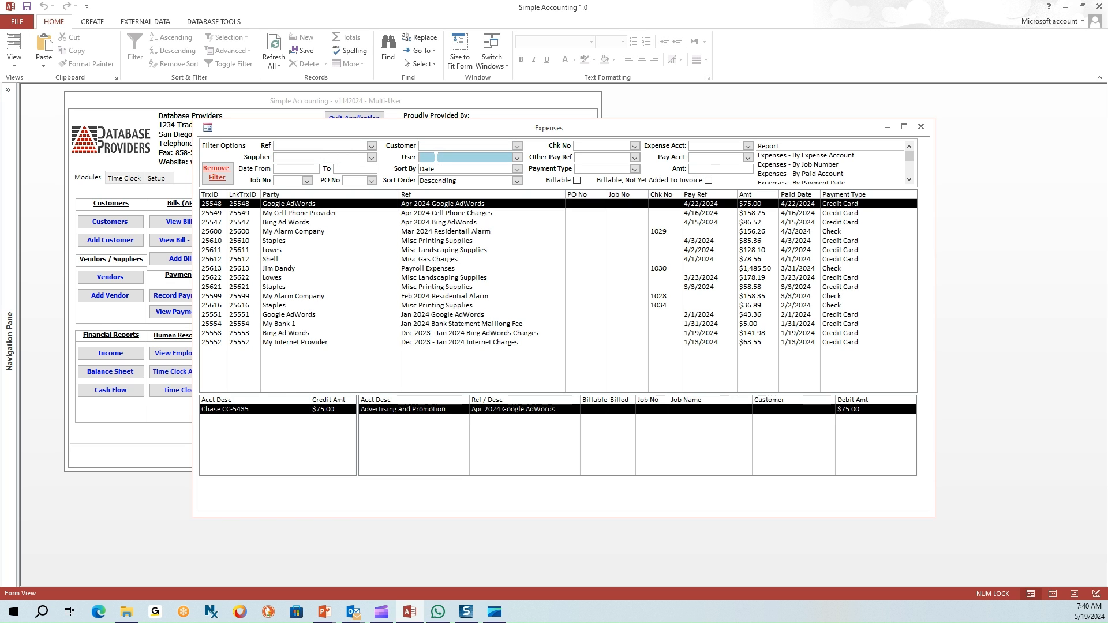
- Examine the credit and debit account details of several listed expenses, including Staples, payroll, Google AdWords, My Bank 1 and Bing Ad Words
{"action": "left_click", "coordinate": [287, 226]}
{"action": "left_click", "coordinate": [287, 242]}
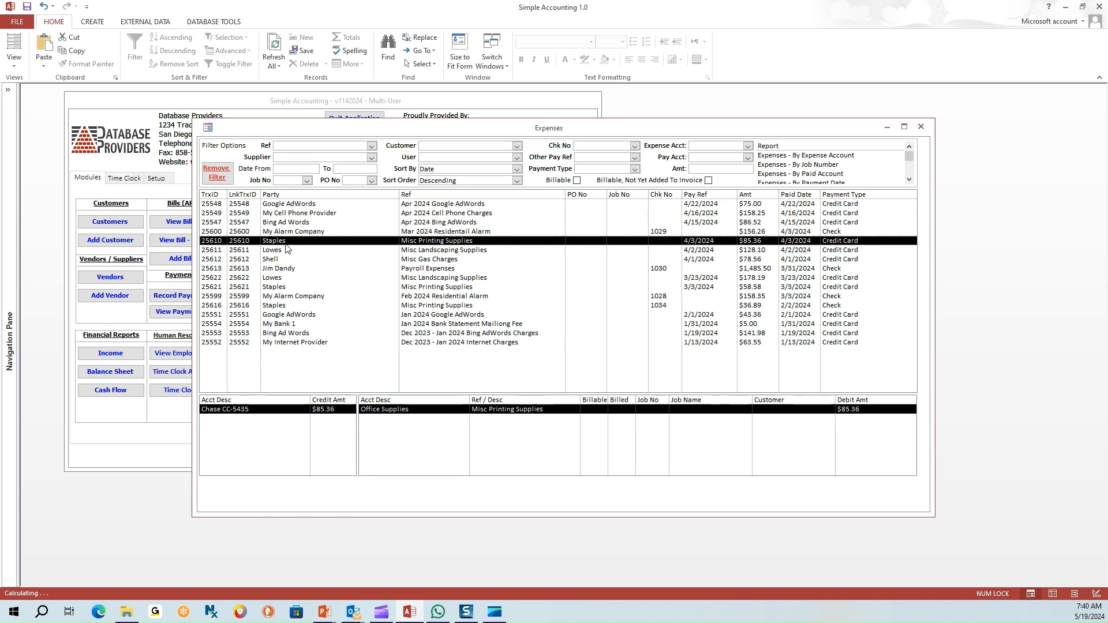
{"action": "left_click", "coordinate": [287, 270]}
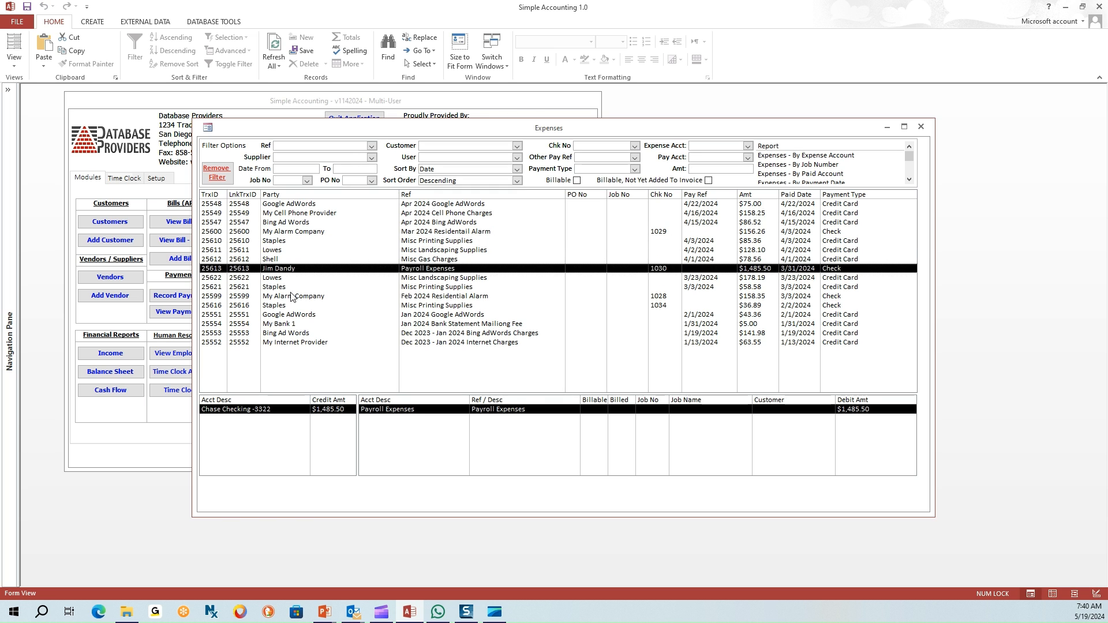
{"action": "left_click", "coordinate": [292, 297]}
{"action": "left_click", "coordinate": [292, 306]}
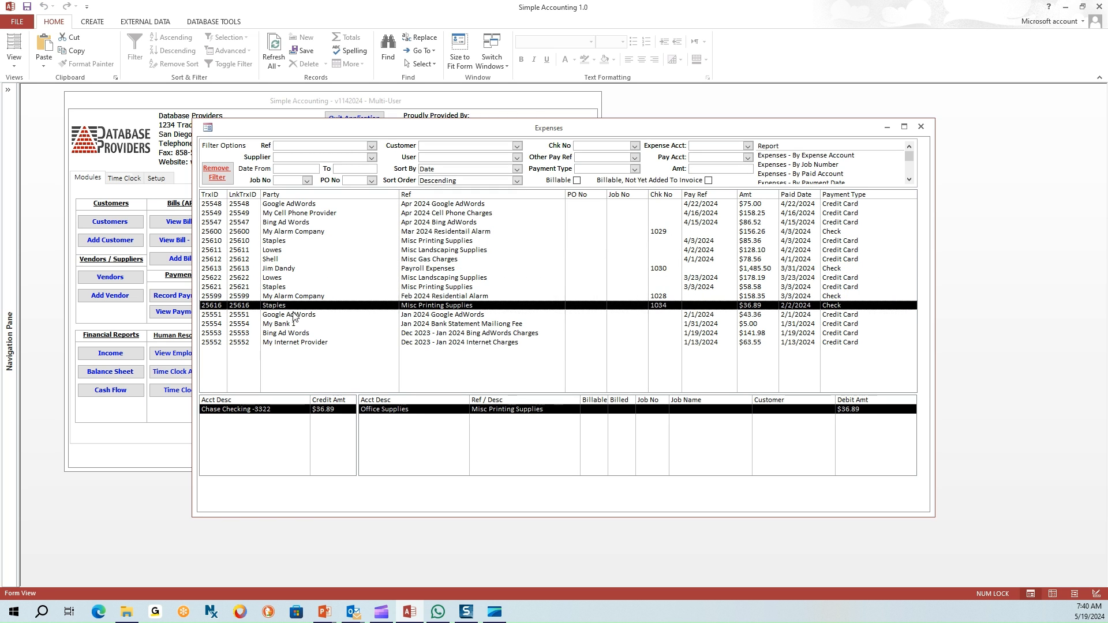
{"action": "left_click", "coordinate": [294, 315]}
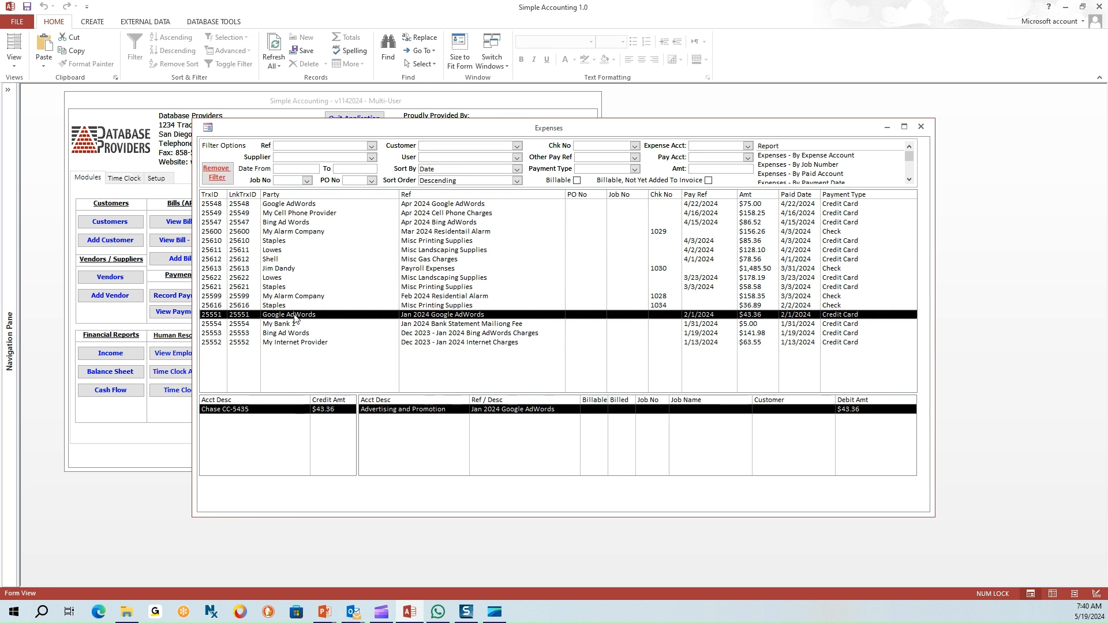
{"action": "left_click", "coordinate": [297, 324]}
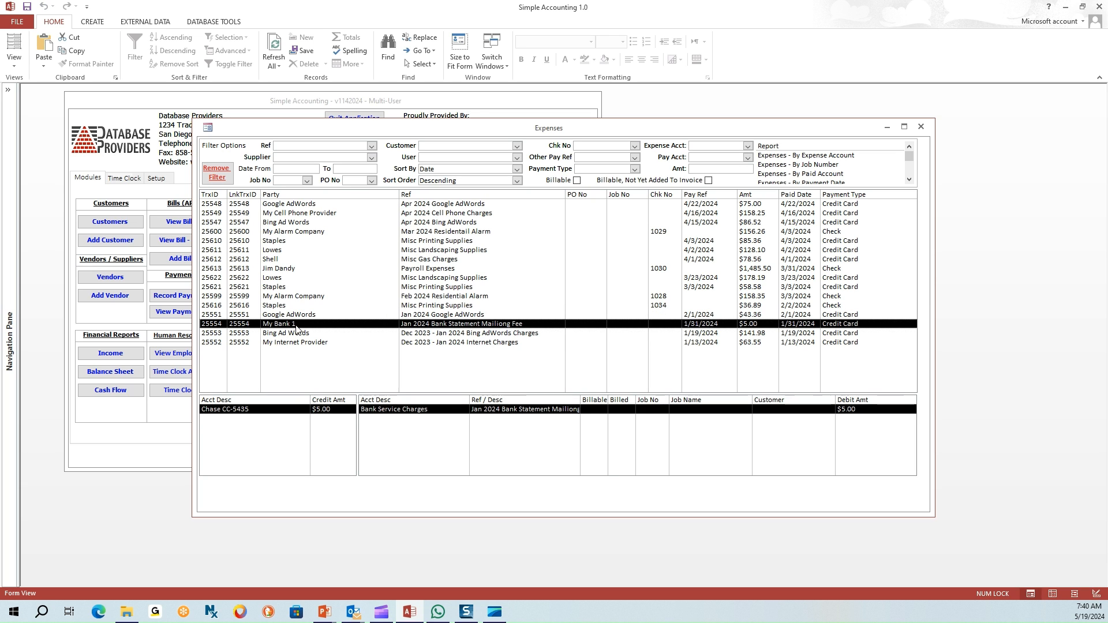
{"action": "left_click", "coordinate": [295, 333]}
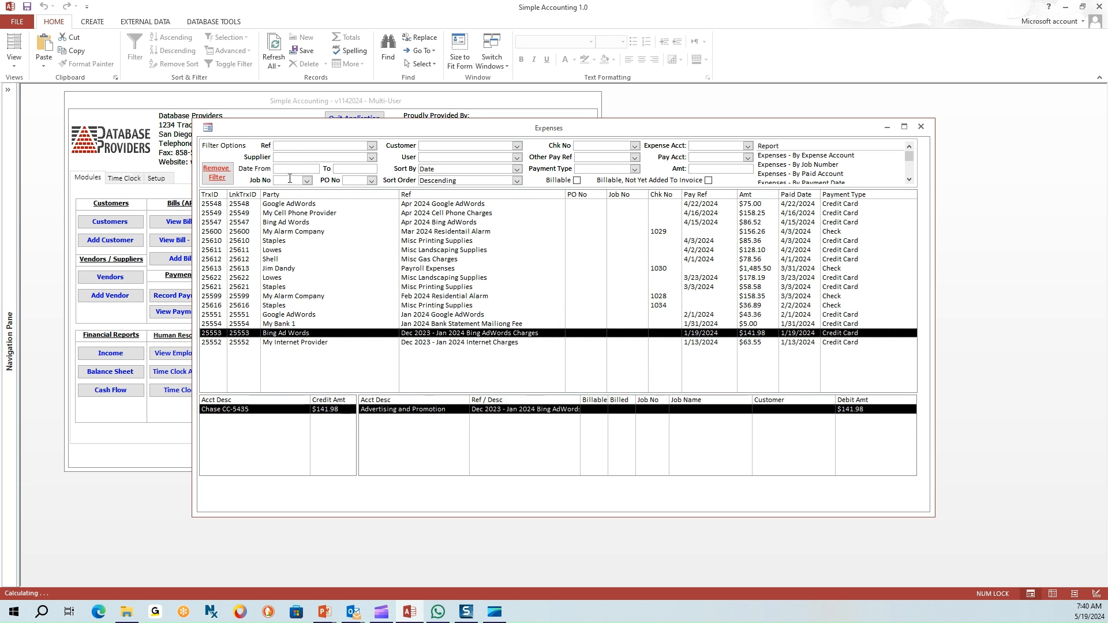
- Filter the expense transactions by supplier Lowes and by dates from 4/1/2024 to 4/30/2024
{"action": "left_click", "coordinate": [292, 158]}
{"action": "type", "text": "Lowes"}
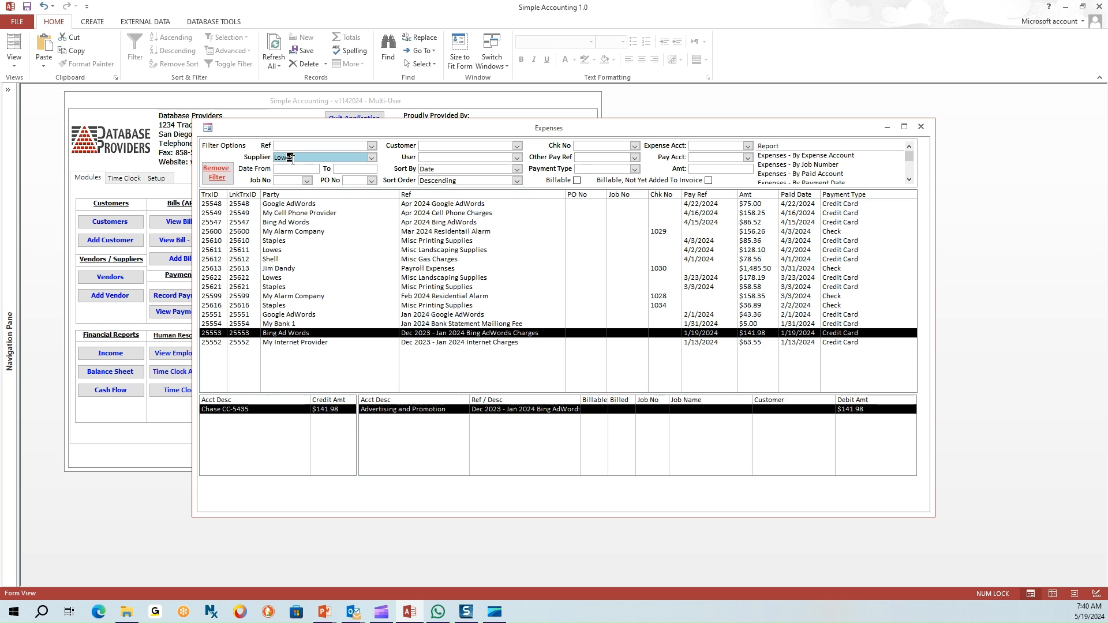
{"action": "key", "text": "Tab"}
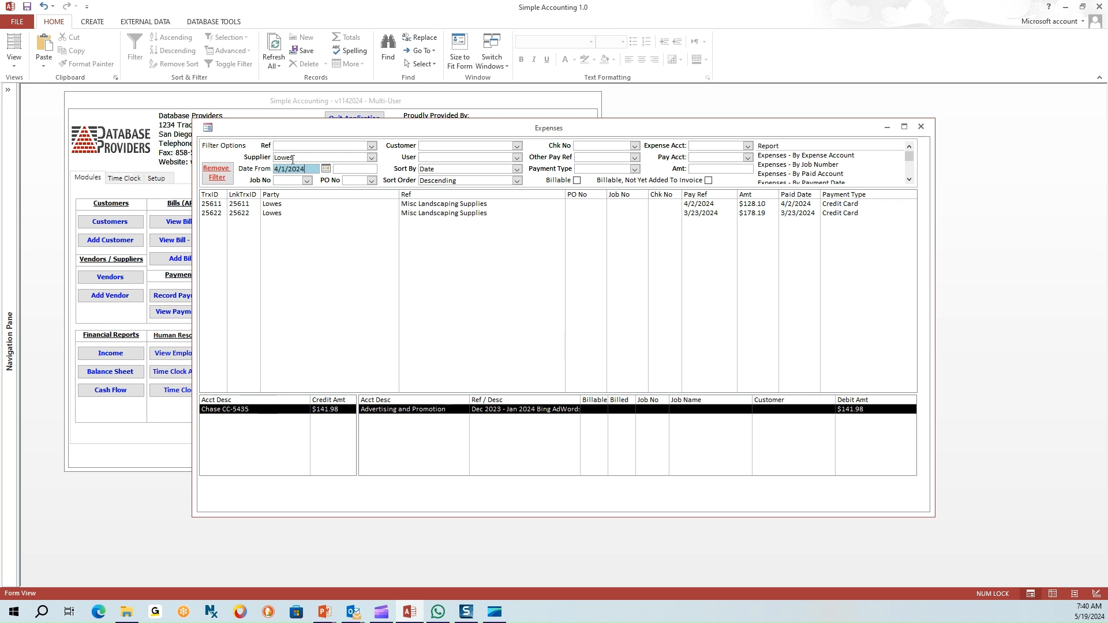
{"action": "key", "text": "Tab"}
{"action": "type", "text": "4/30/202"}
{"action": "key", "text": "Tab"}
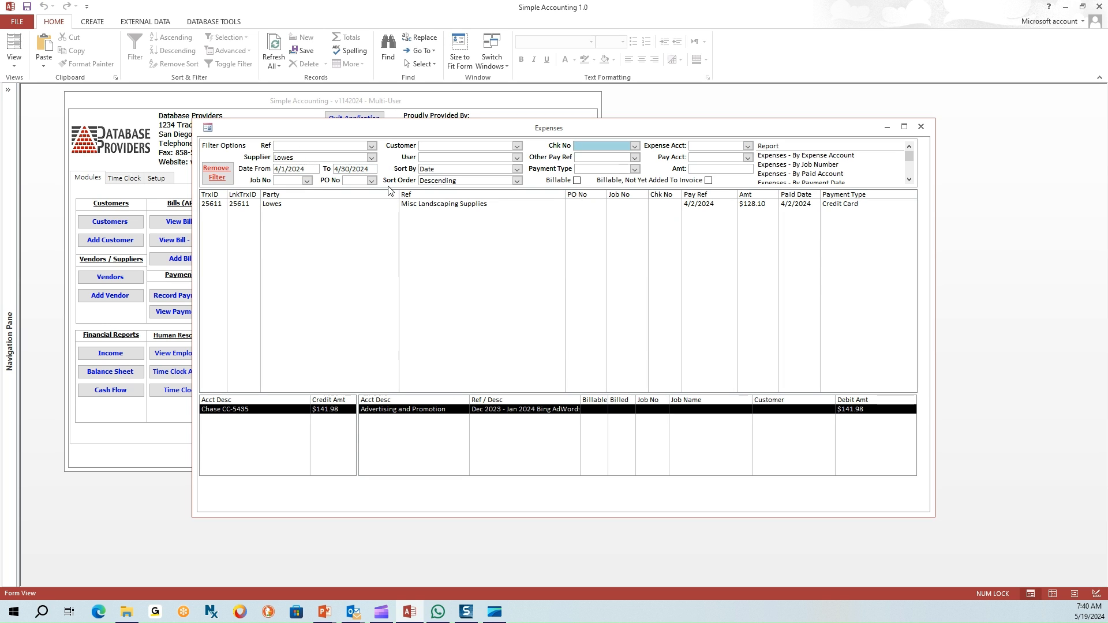
- Examine the credit and debit lines of the filtered Lowes expense, then open its full record and close it
{"action": "left_click", "coordinate": [392, 206]}
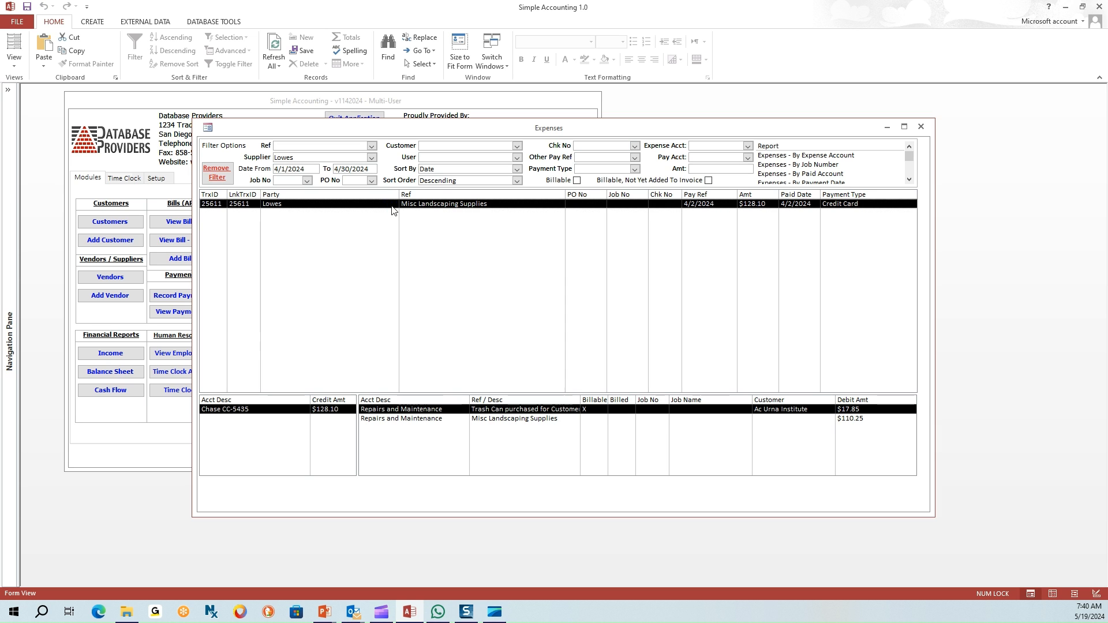
{"action": "left_click", "coordinate": [296, 412]}
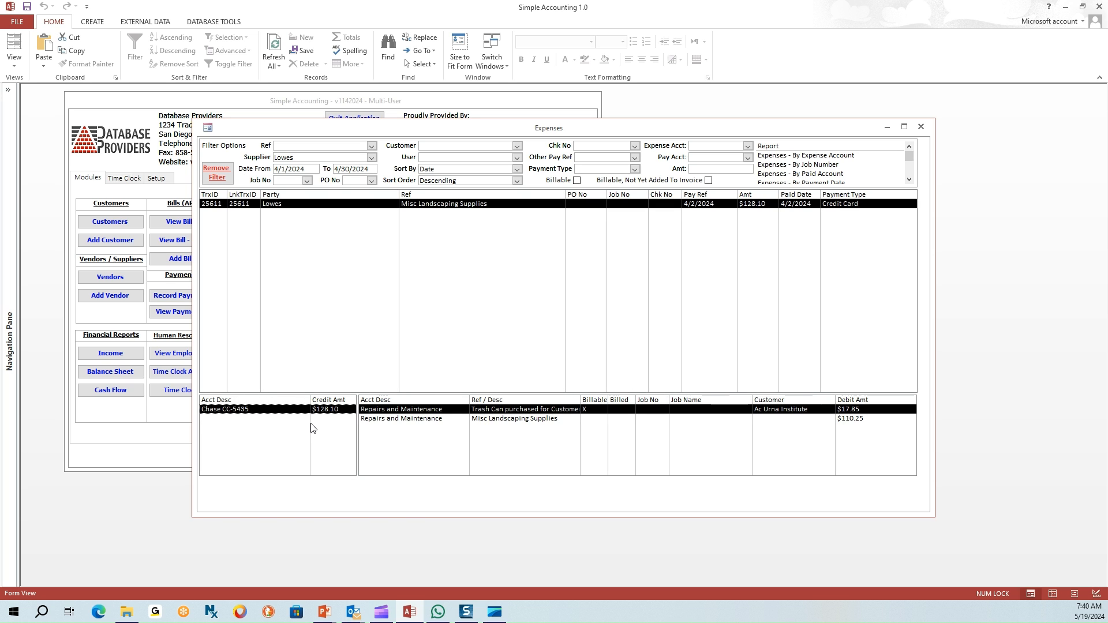
{"action": "left_click", "coordinate": [503, 412]}
{"action": "left_click", "coordinate": [509, 419]}
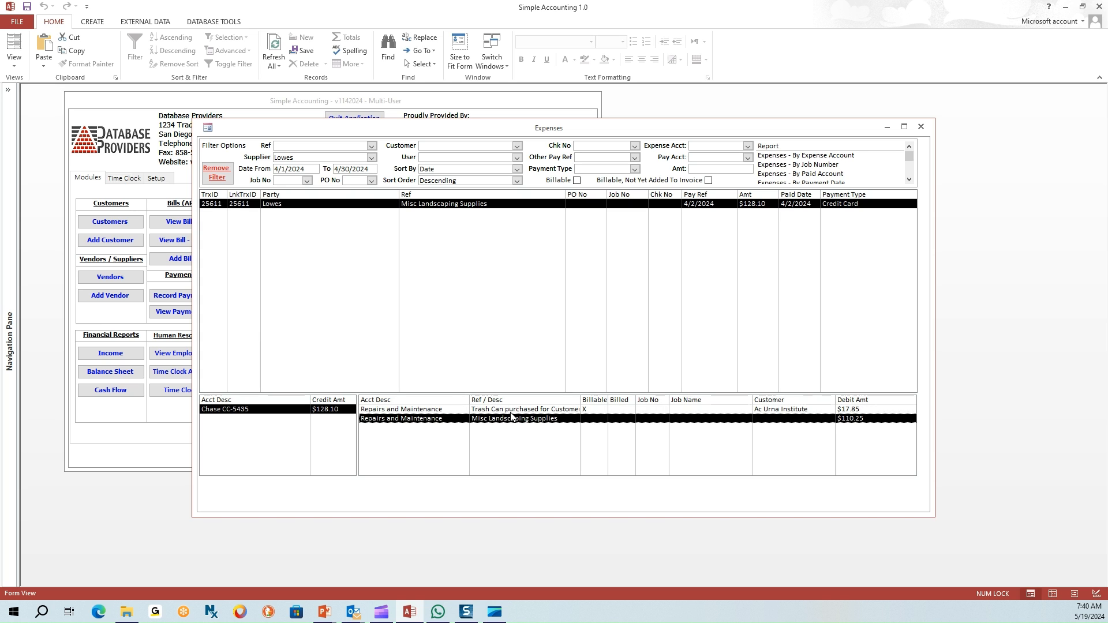
{"action": "left_click", "coordinate": [512, 413]}
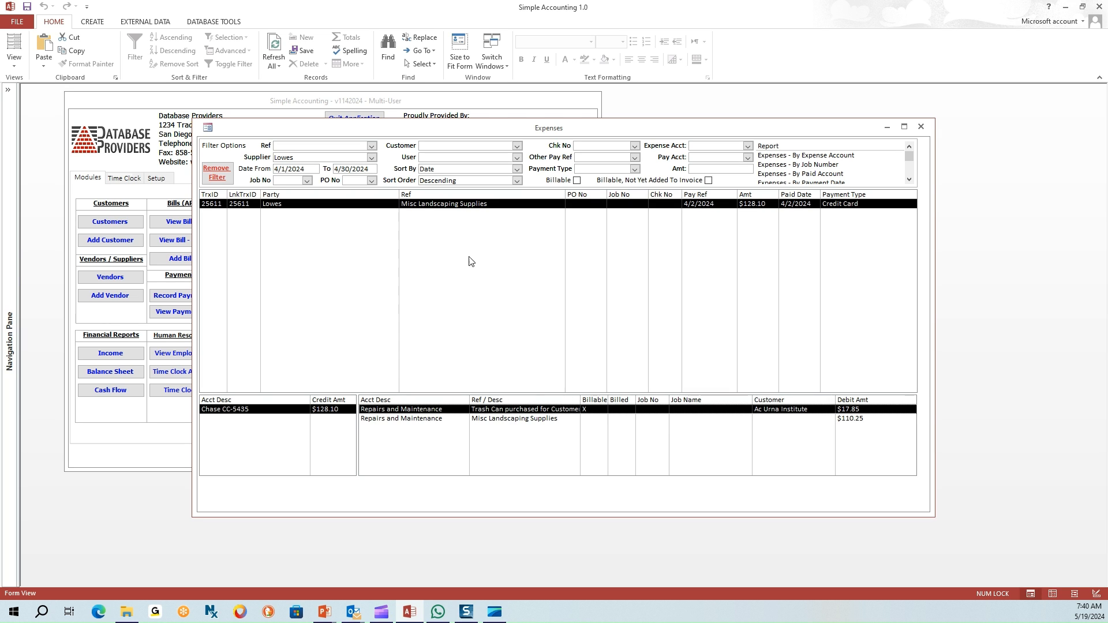
{"action": "double_click", "coordinate": [461, 203]}
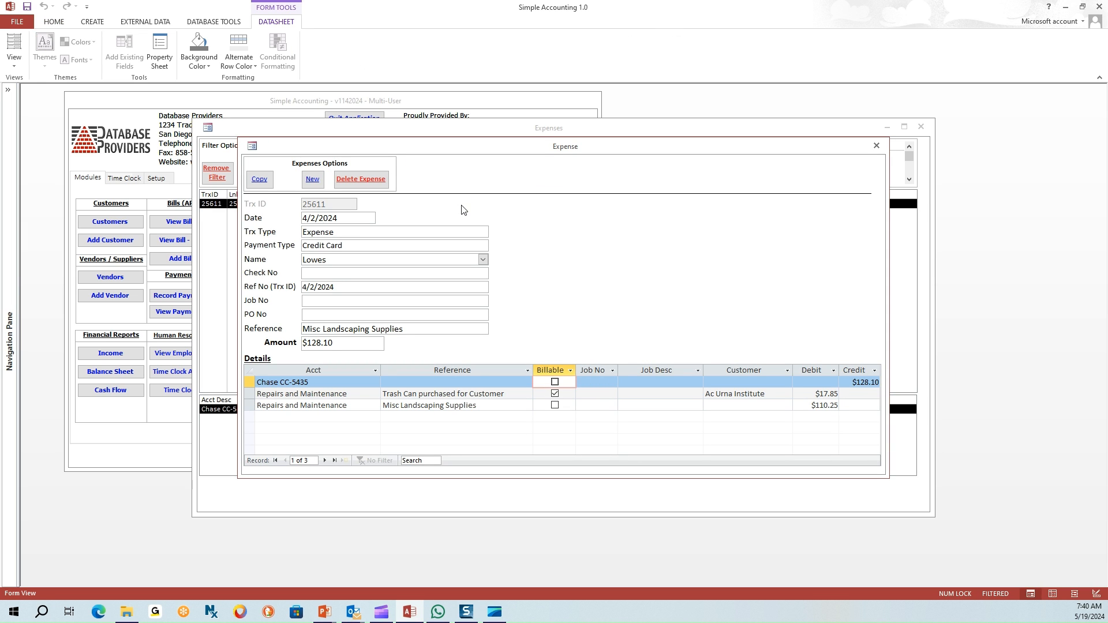
{"action": "left_click", "coordinate": [877, 146]}
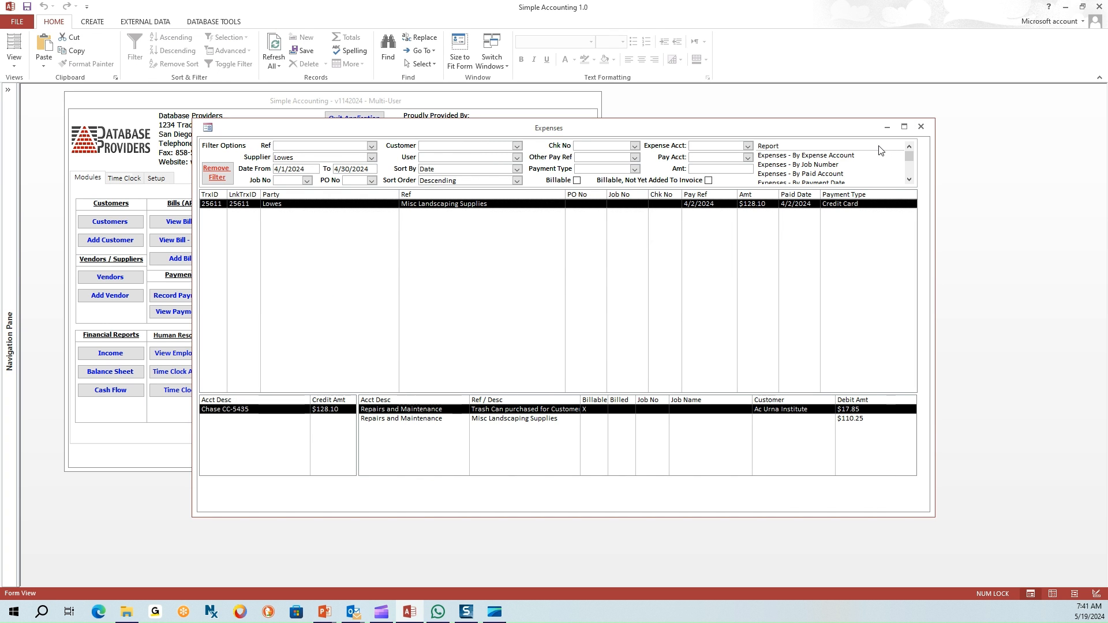
- Preview the expense report grouped by expense account for 4/1/2024 to 4/30/2024, and close the preview
{"action": "left_click", "coordinate": [848, 157]}
{"action": "left_click", "coordinate": [843, 166]}
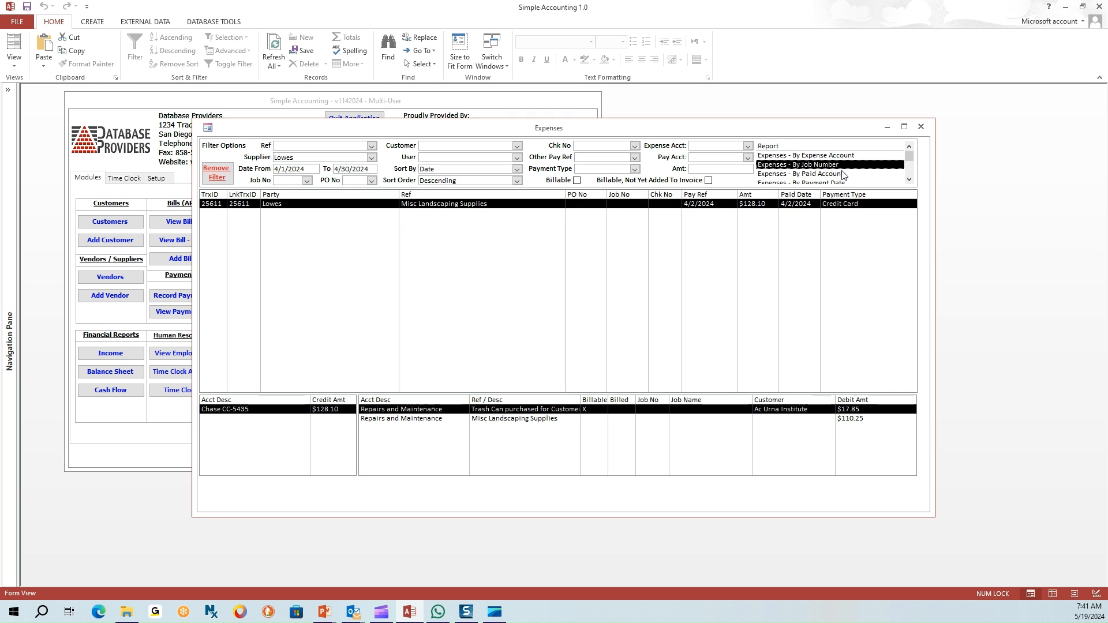
{"action": "left_click", "coordinate": [845, 174]}
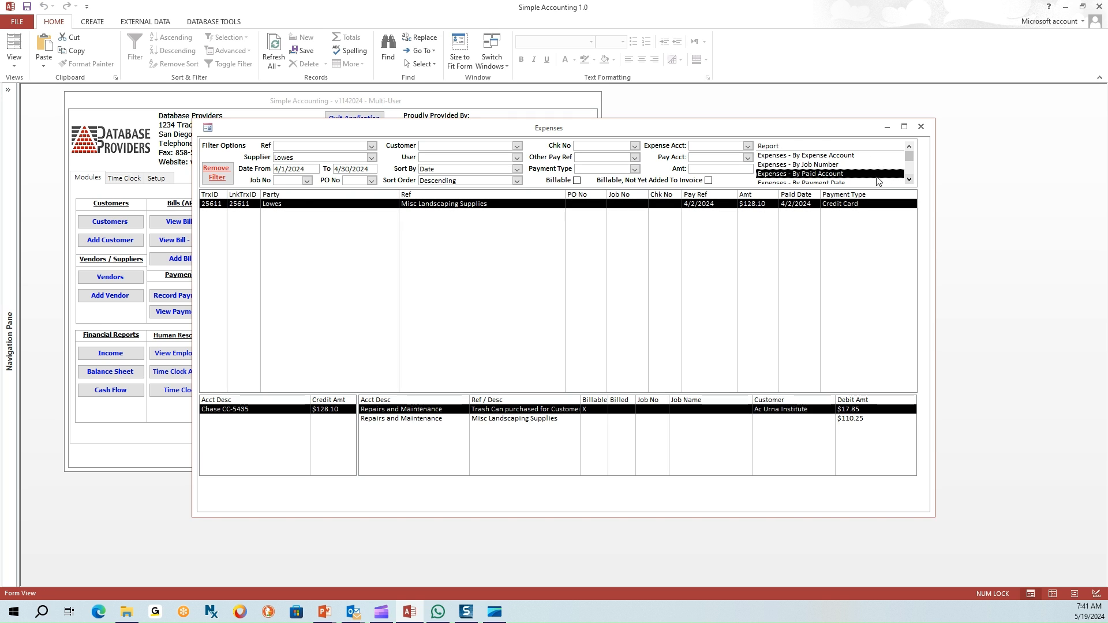
{"action": "left_click", "coordinate": [854, 156]}
{"action": "left_click", "coordinate": [852, 165]}
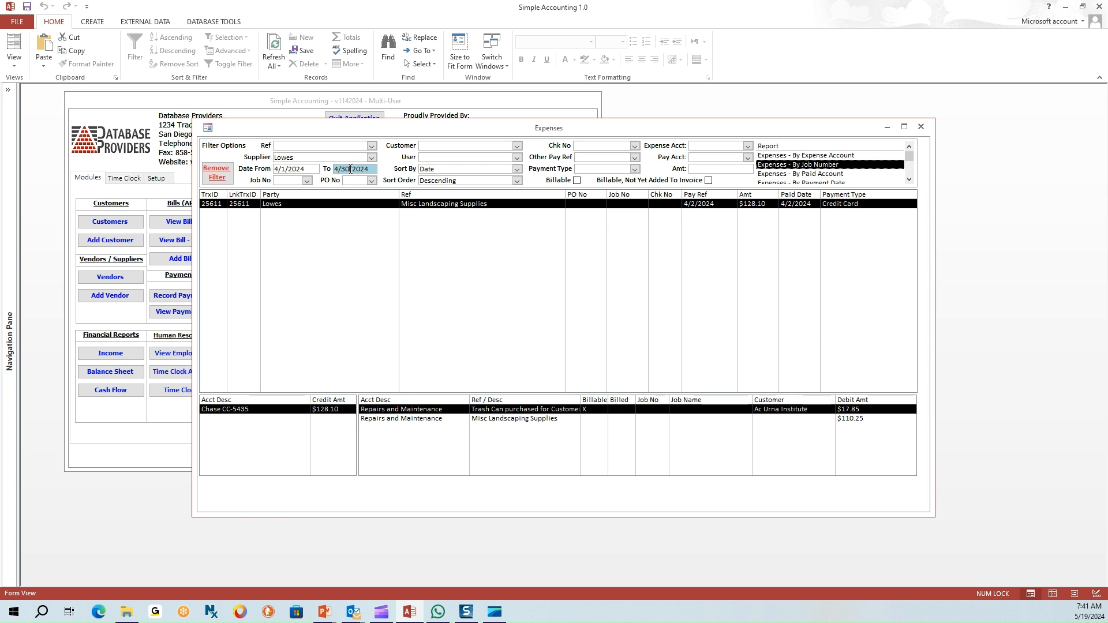
{"action": "left_click", "coordinate": [782, 157]}
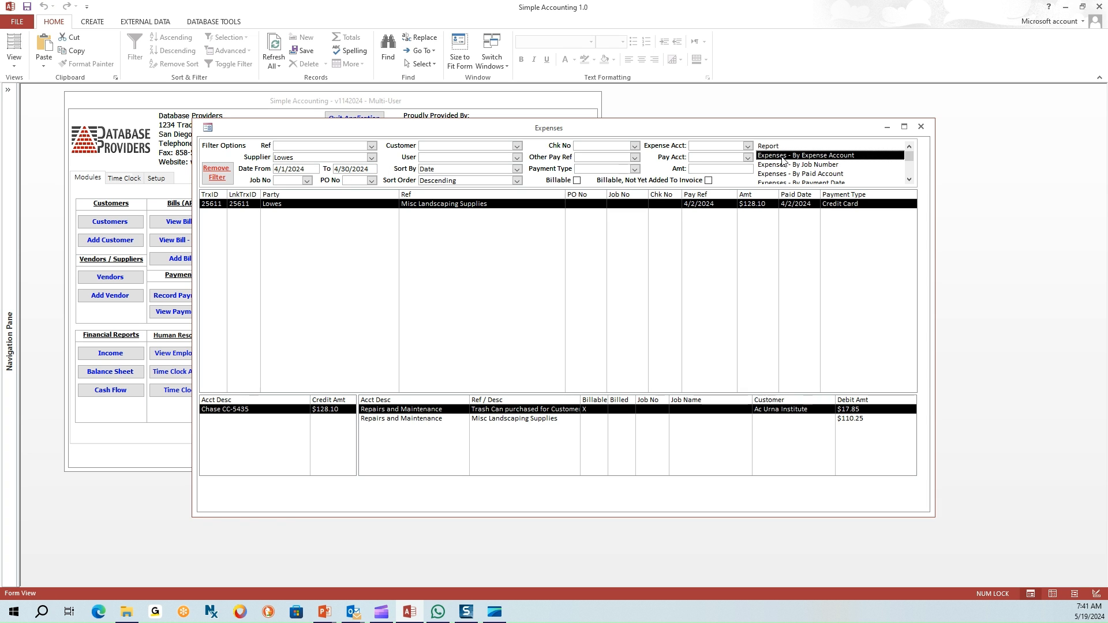
{"action": "double_click", "coordinate": [782, 157]}
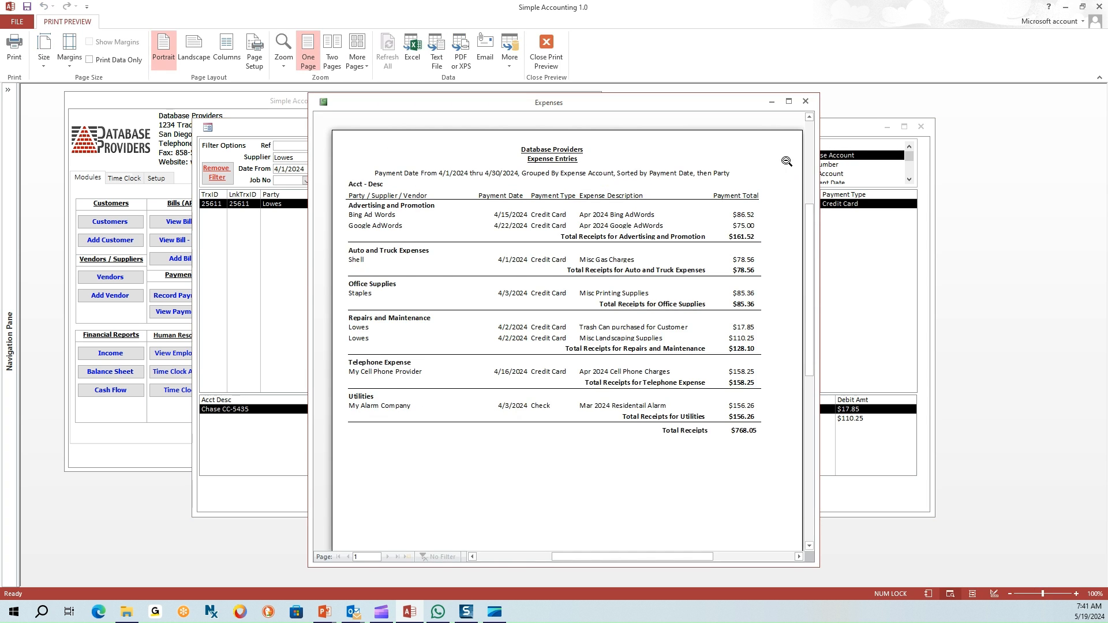
{"action": "left_click", "coordinate": [805, 102]}
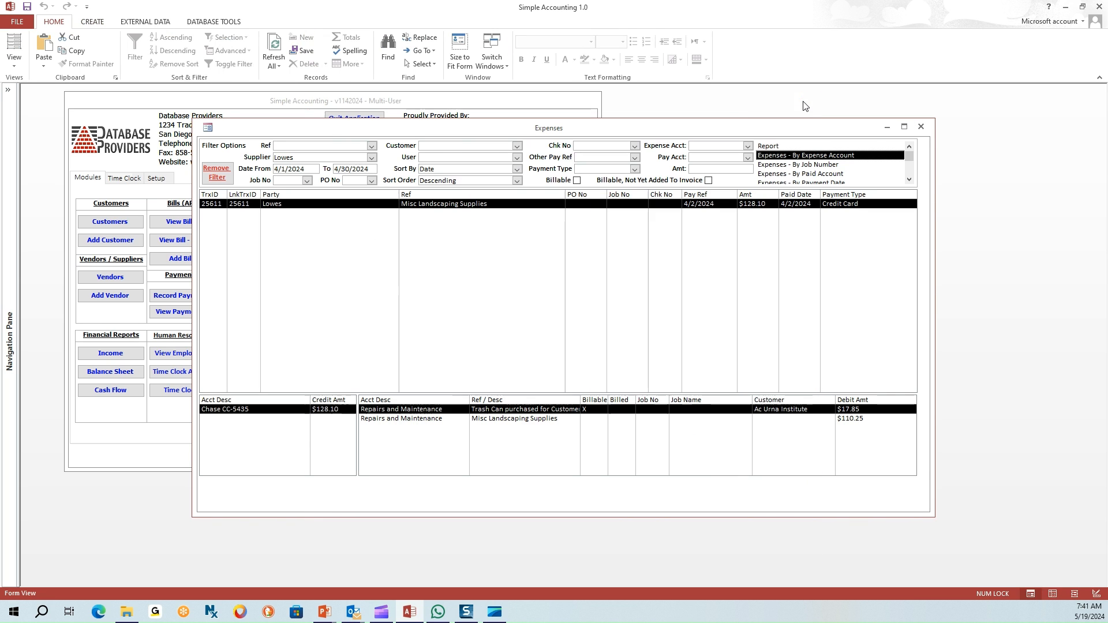
- Examine the remaining expense report options, including job number, paid account, payment date, payment type and vendor, and close the expense transactions view
{"action": "left_click", "coordinate": [835, 165]}
{"action": "left_click", "coordinate": [835, 174]}
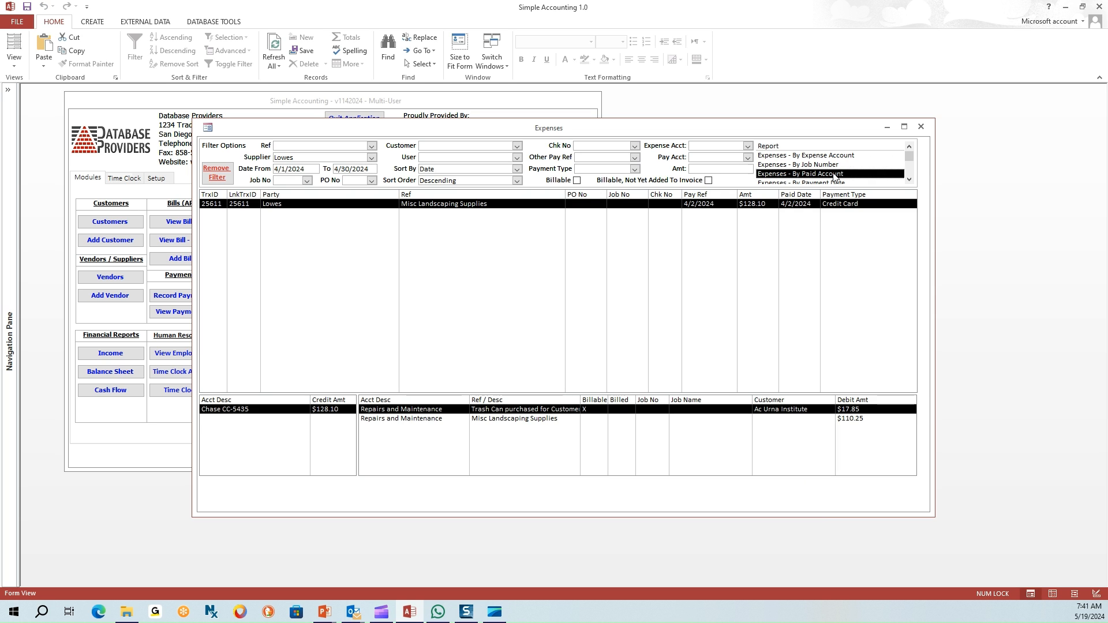
{"action": "left_click", "coordinate": [909, 179]}
{"action": "left_click", "coordinate": [836, 174]}
{"action": "left_click", "coordinate": [909, 179]}
{"action": "left_click", "coordinate": [841, 175]}
{"action": "left_click", "coordinate": [909, 179]}
{"action": "left_click", "coordinate": [833, 175]}
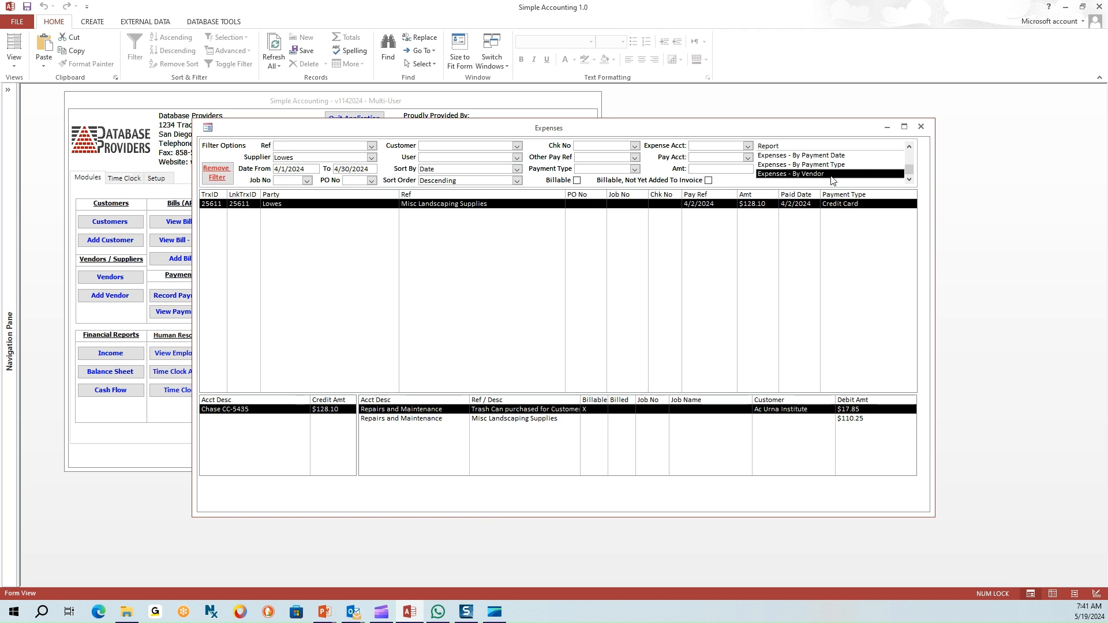
{"action": "left_click", "coordinate": [920, 127]}
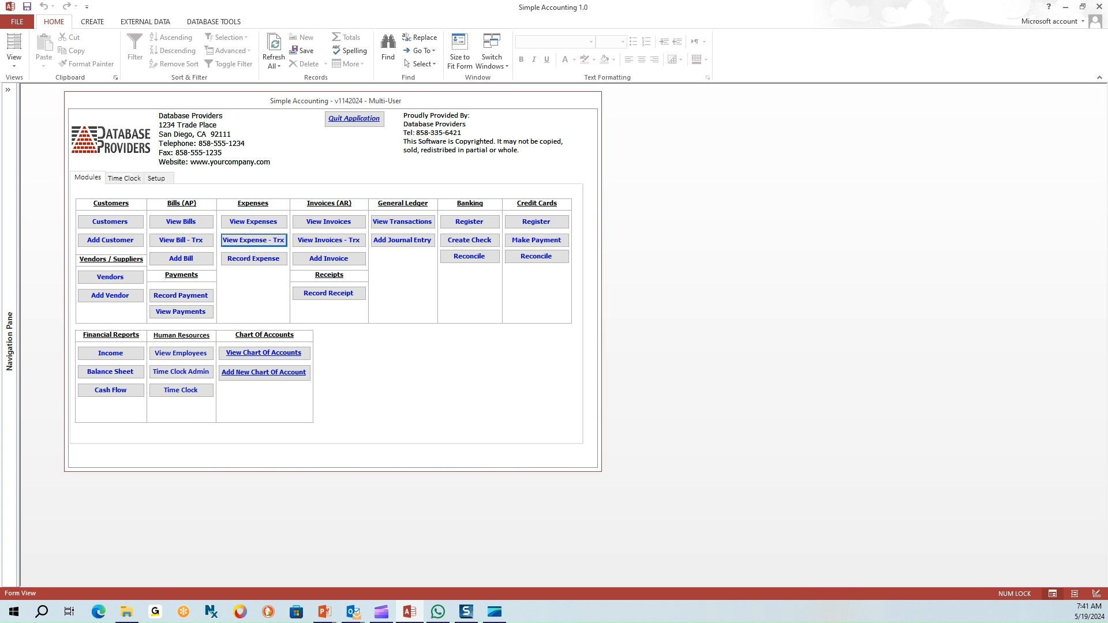